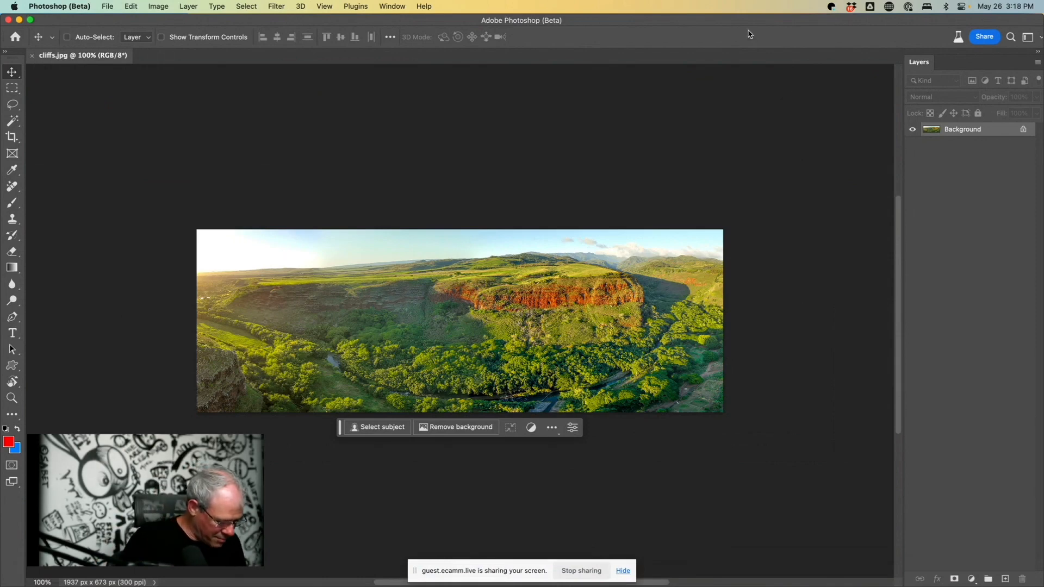
Search the computer for installed Photoshop apps, then dismiss the search
key("super+space")
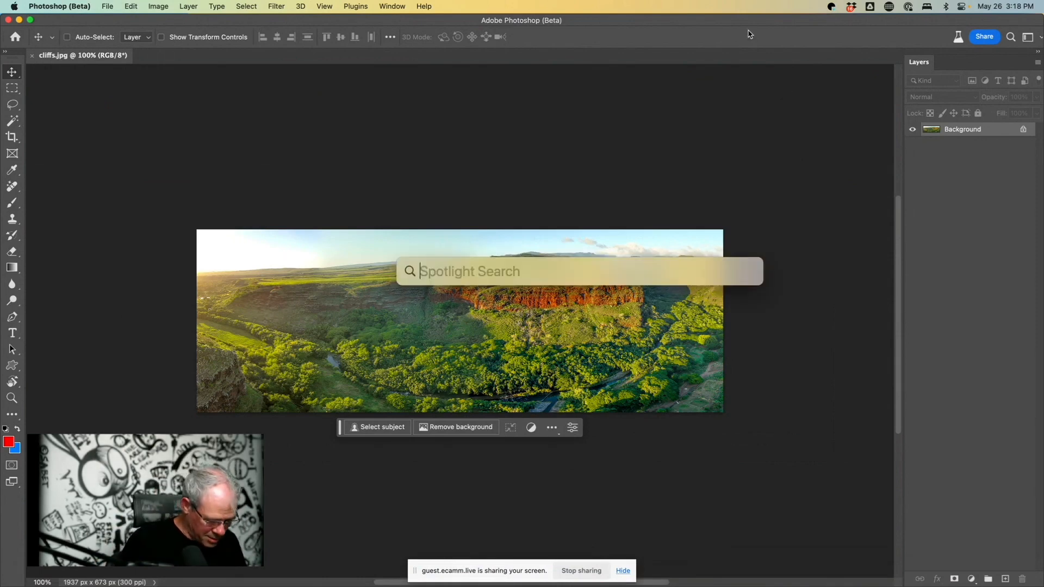
type("photoshop")
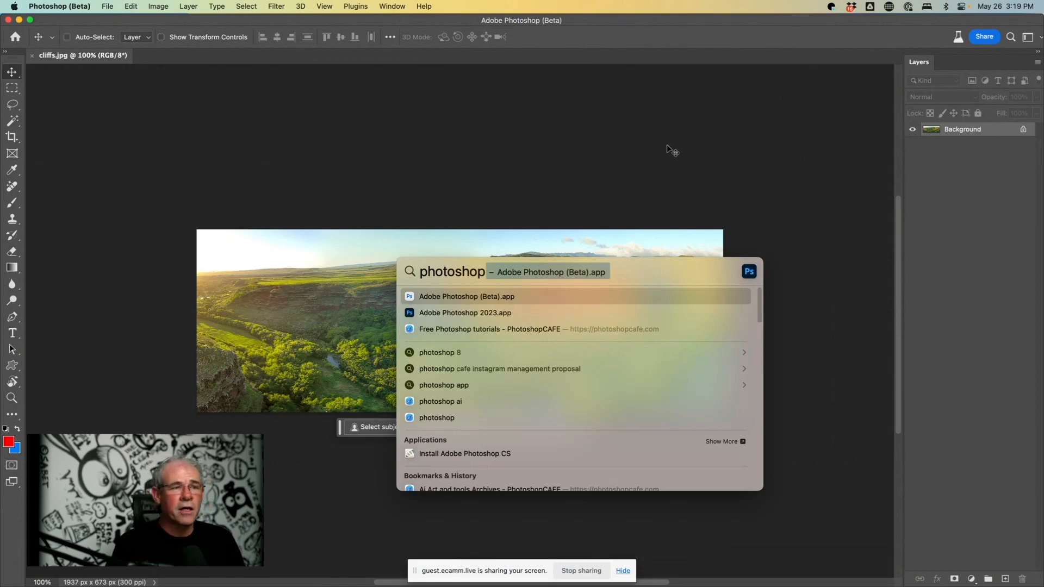
key("Escape")
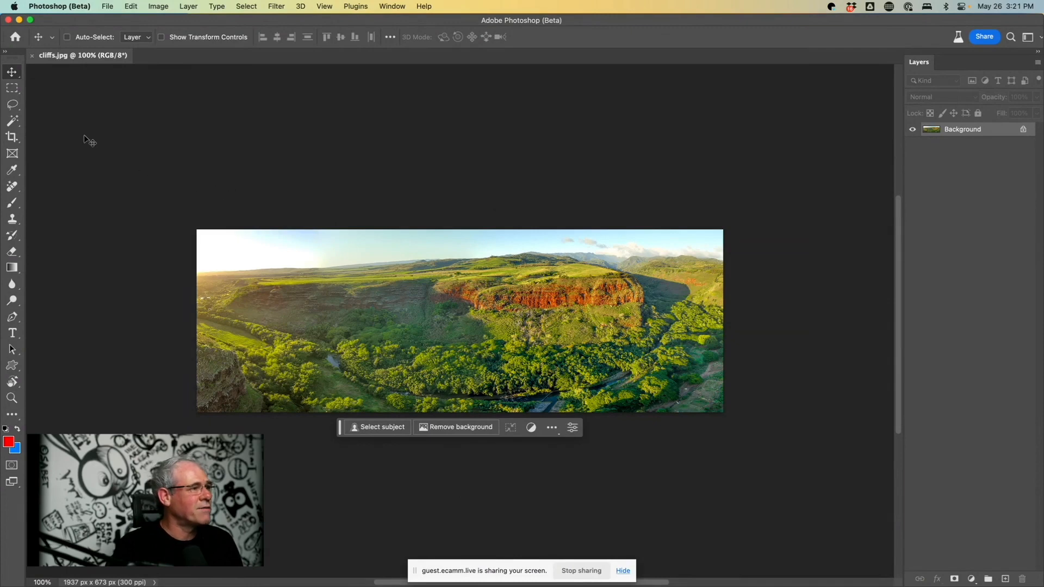
Extend the canvas equally above and below the panorama with the Crop tool to about 1937 x 1209 px
left_click(12, 138)
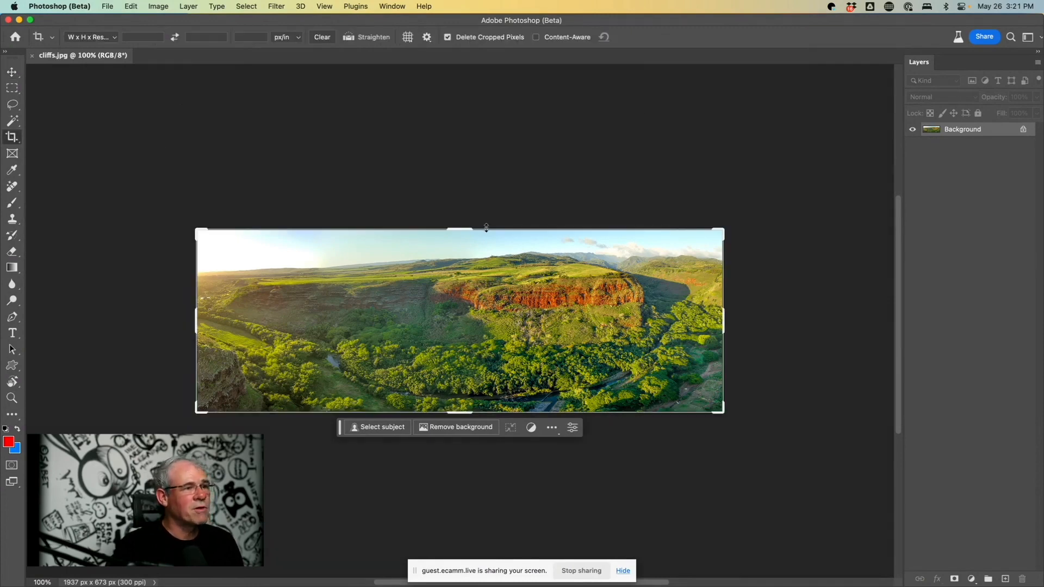
left_click_drag(466, 227, 465, 154)
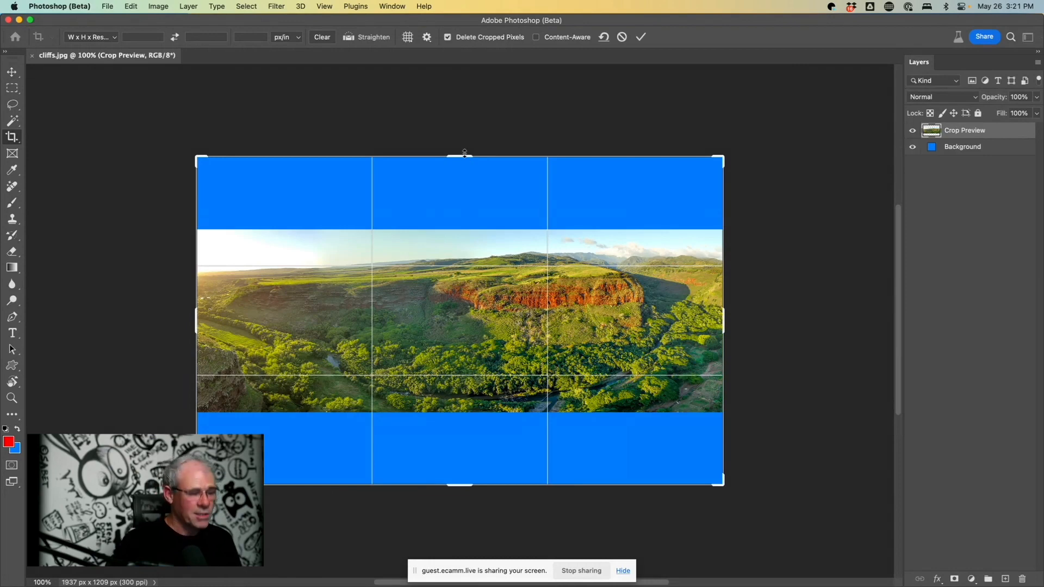
key("Return")
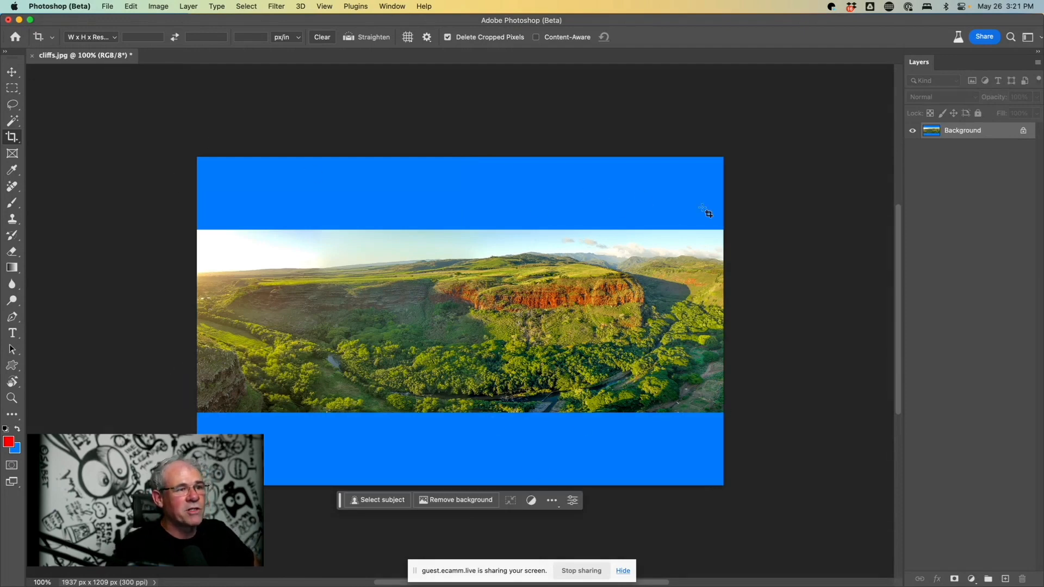
Select the blank strips above and below the photo, slightly overlapping it, by inverting a rectangular selection of the photo area
left_click(12, 88)
left_click_drag(190, 232, 806, 408)
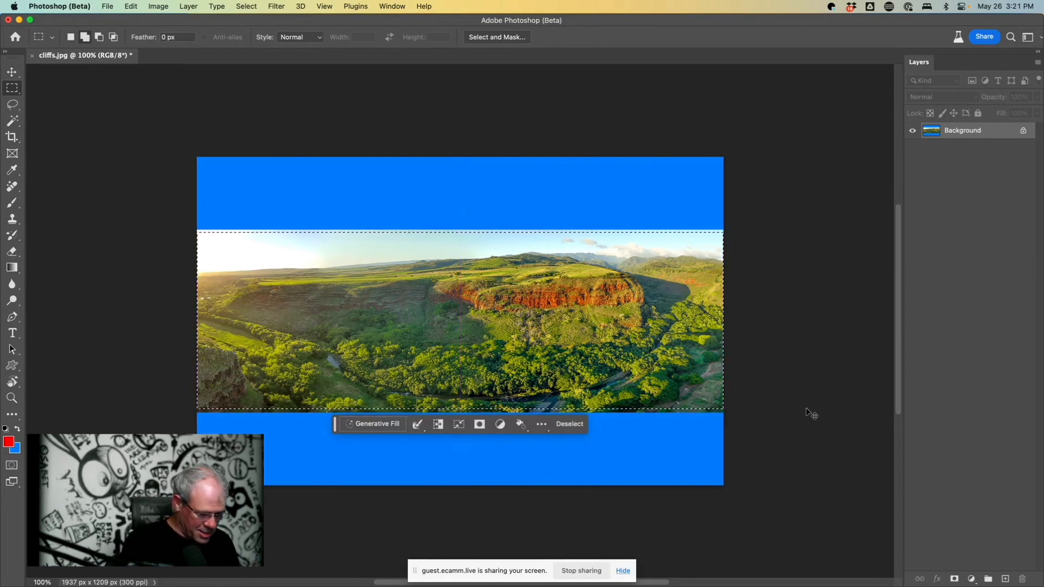
key("shift+super+i")
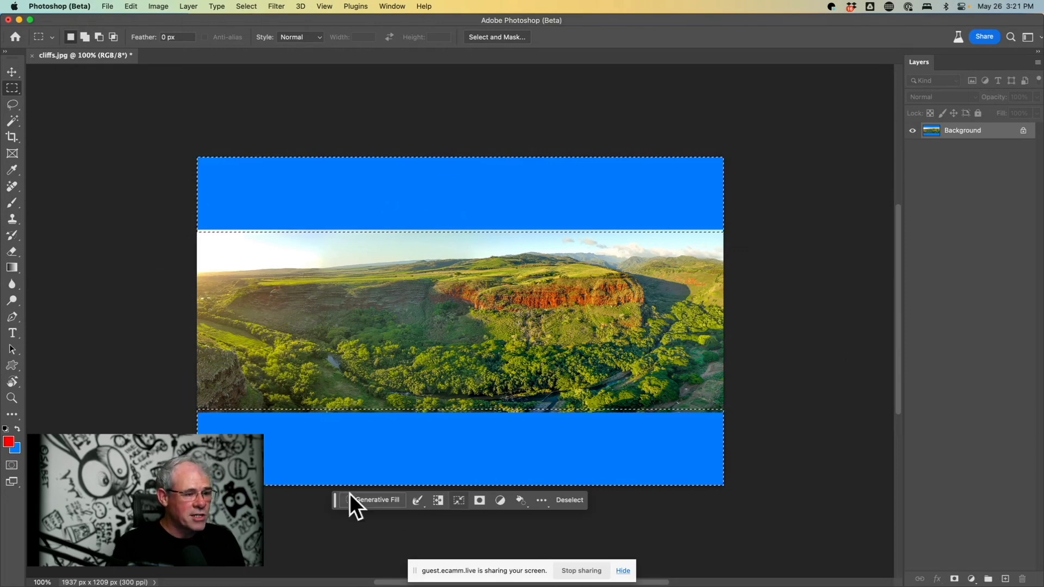
Hide the screen-sharing notice and fill the selected strips using Generative Fill with an empty prompt
left_click(623, 569)
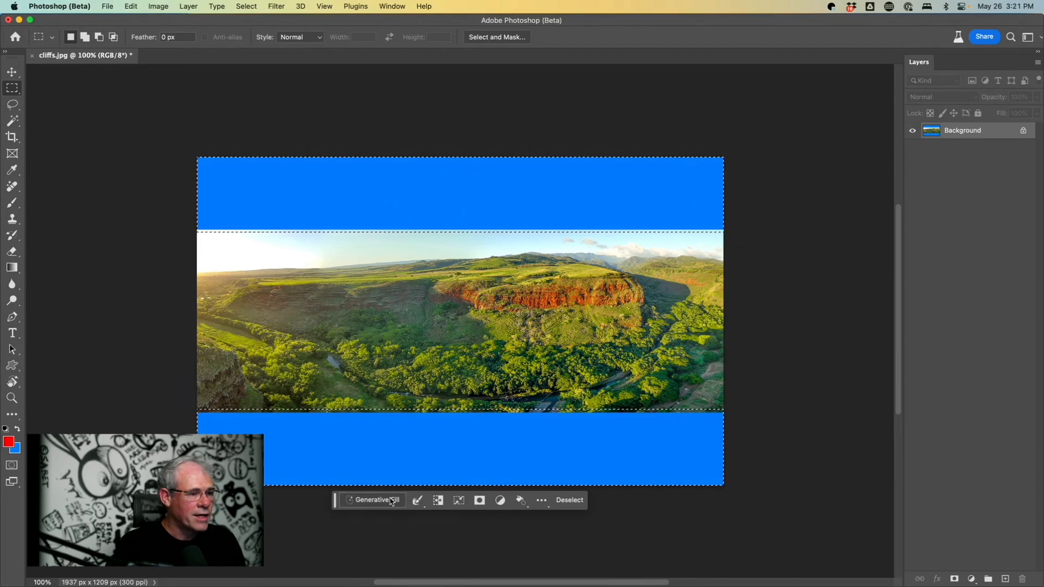
left_click(391, 501)
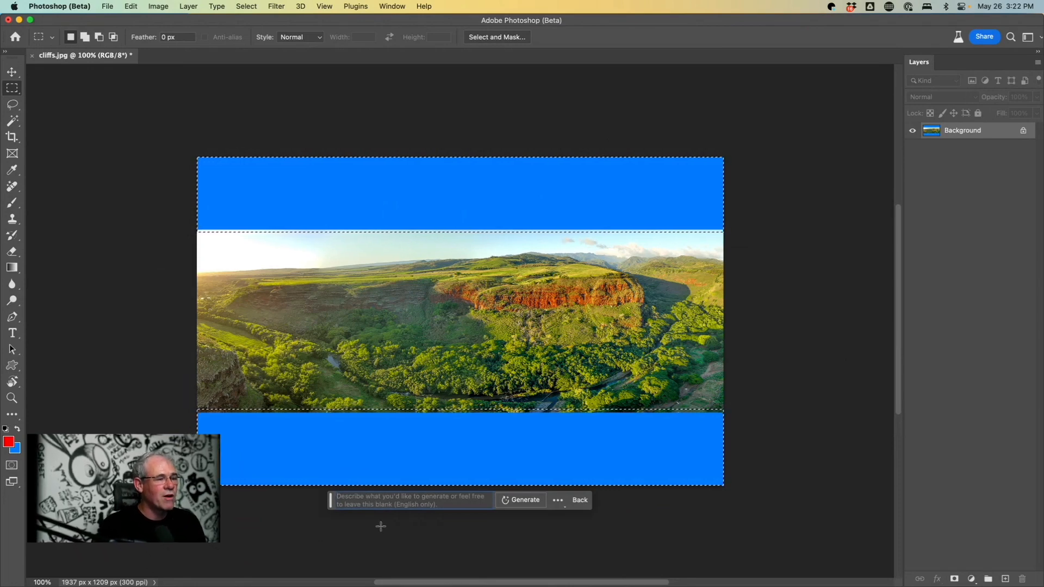
left_click(525, 500)
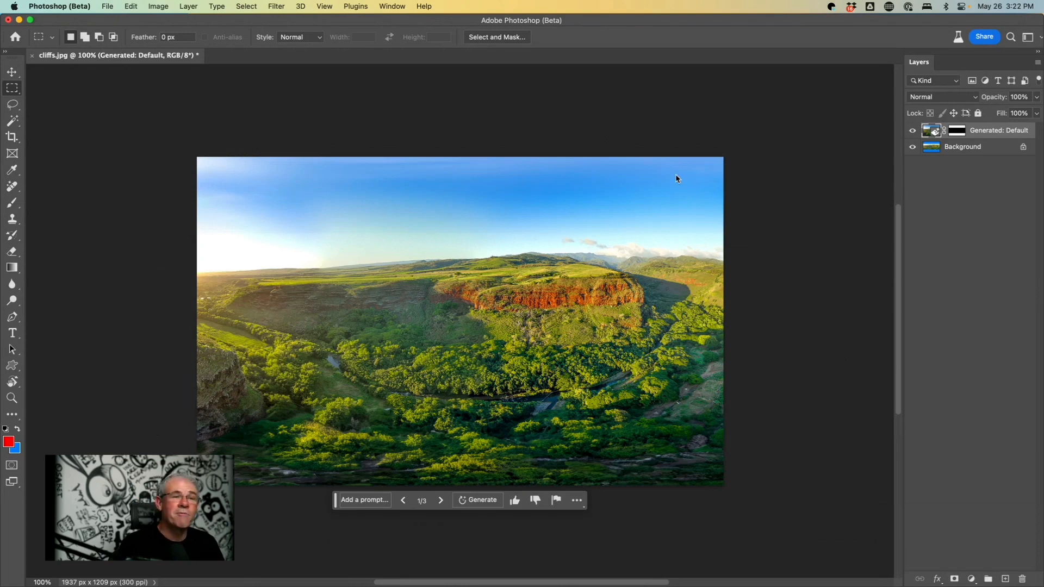
Open the generated layer's properties, compare its variations and choose the third one
double_click(933, 131)
left_click_drag(672, 247, 840, 154)
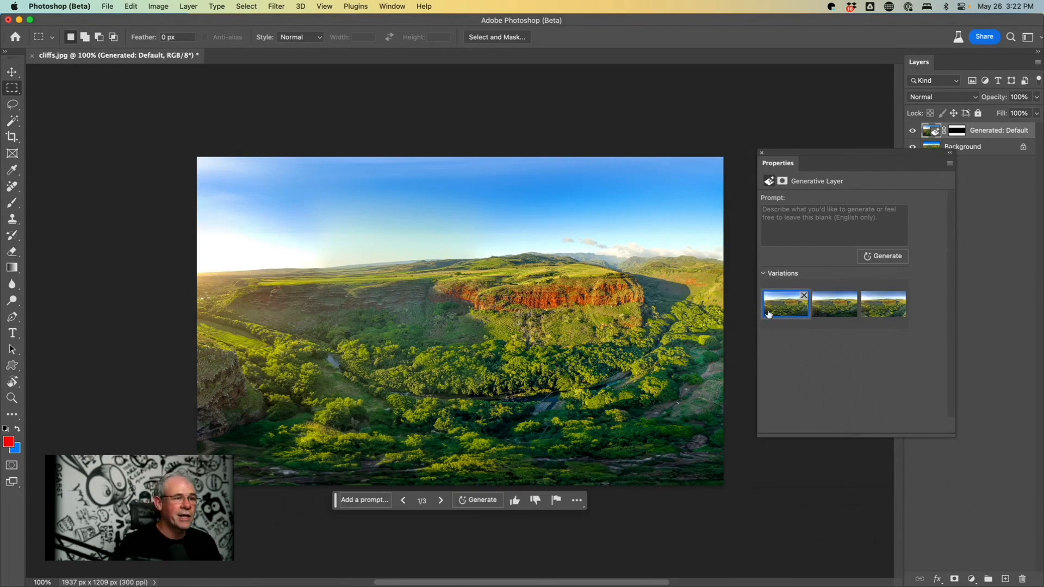
left_click(833, 305)
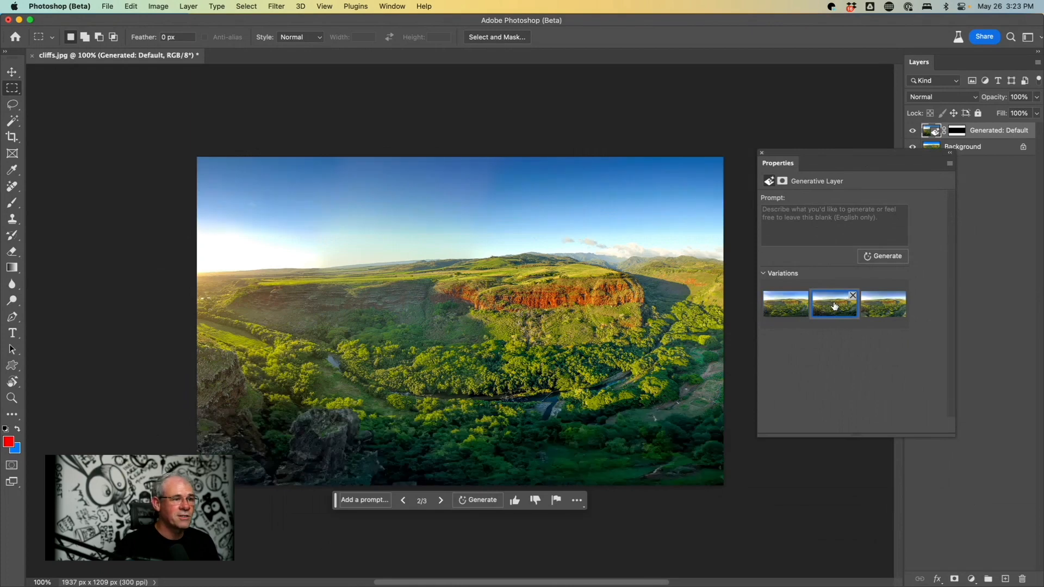
left_click(880, 306)
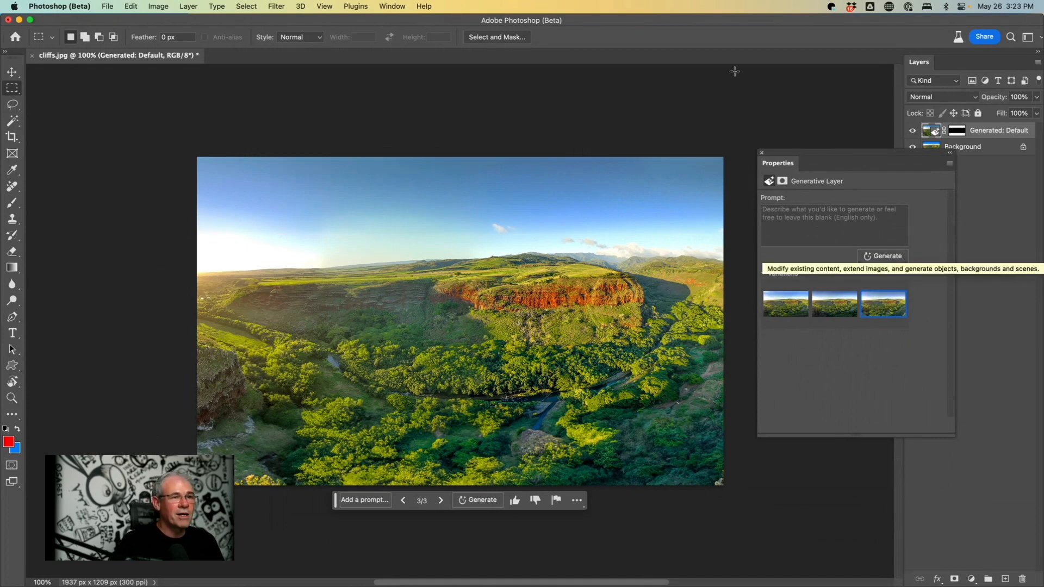
Select the whole sky down to the horizon and replace it using Generative Fill with the prompt "dark cloudy day"
left_click_drag(176, 138, 741, 261)
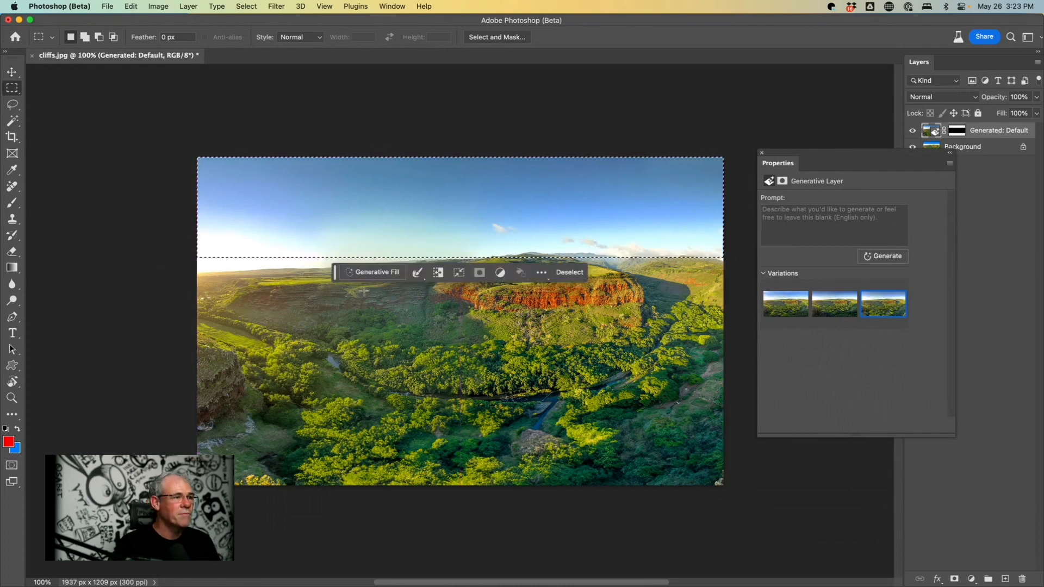
left_click(369, 273)
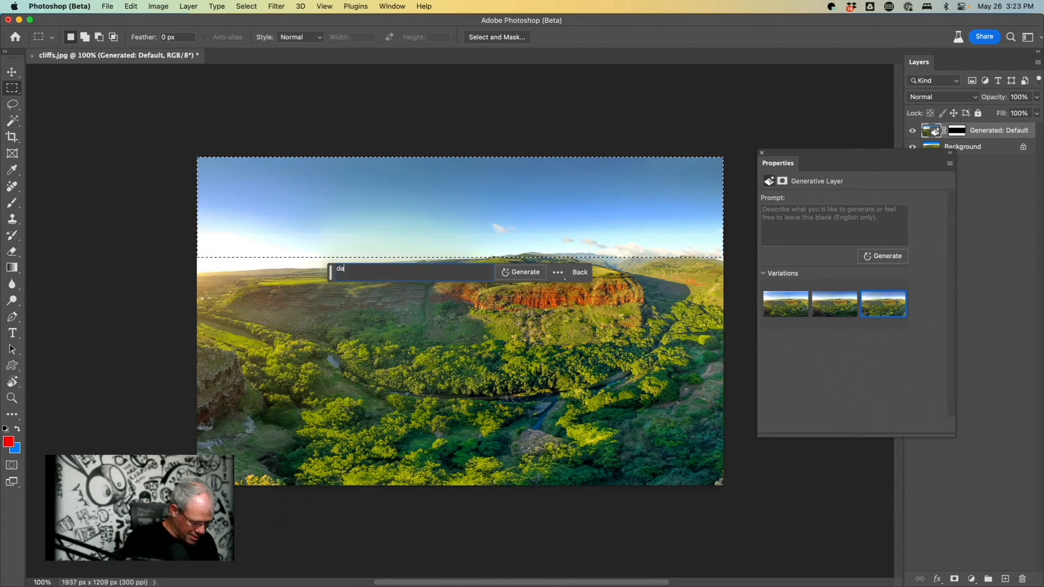
type("rk clou")
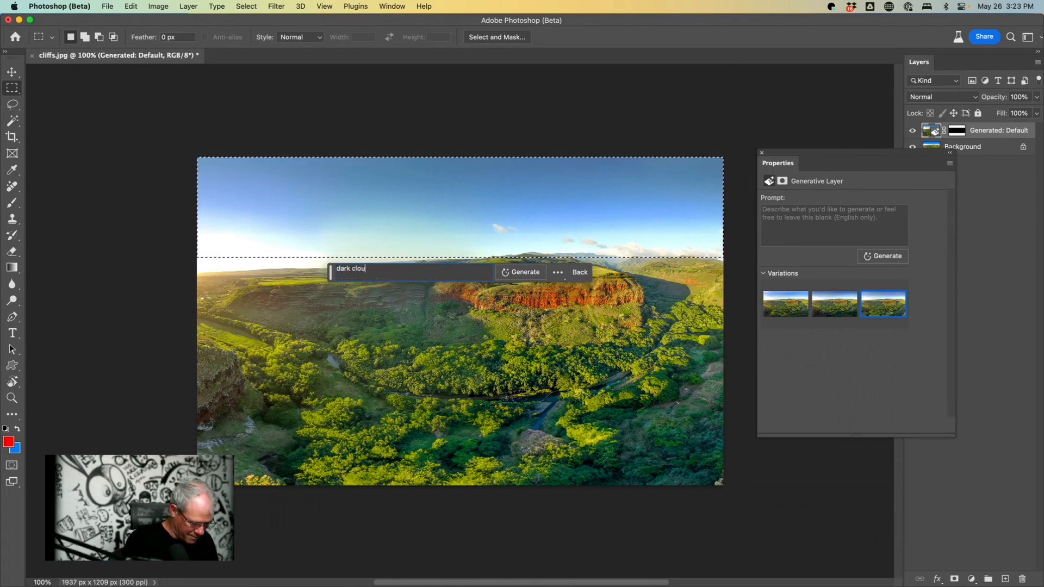
type("dy day")
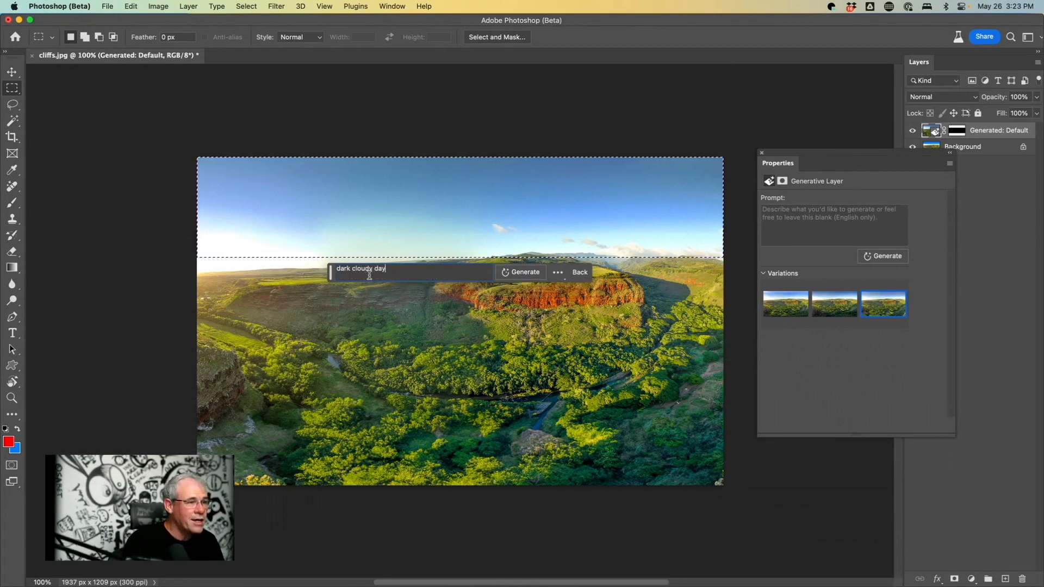
left_click(541, 270)
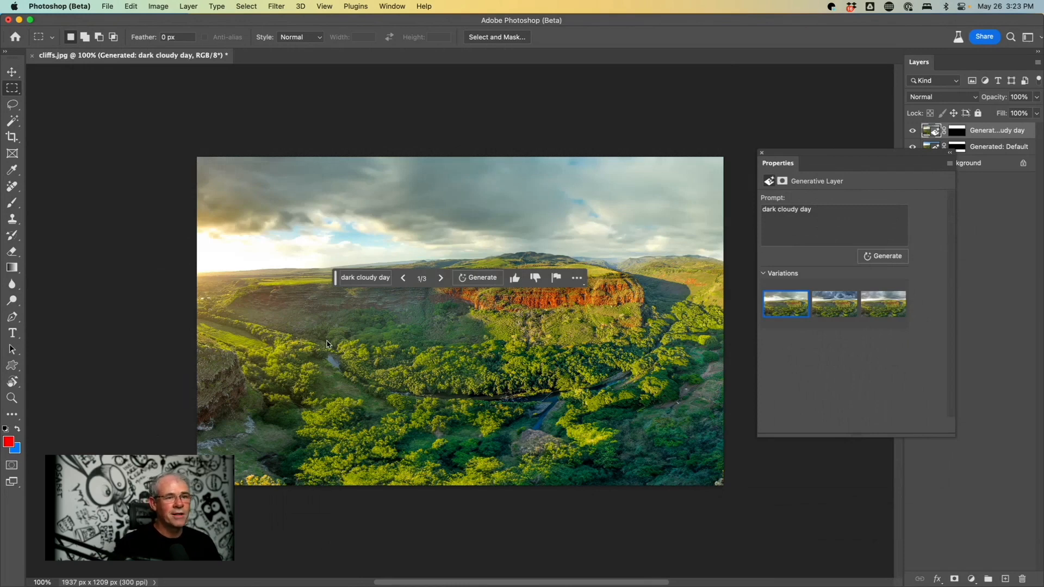
Compare the dark cloudy sky variations, choose the third one, and move the floating task bar below the image
left_click(834, 308)
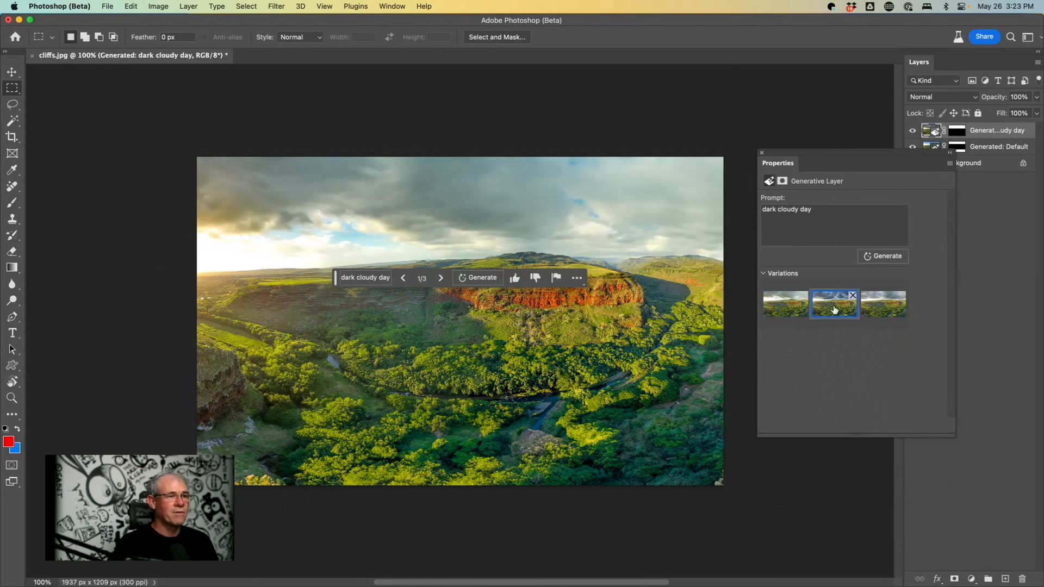
left_click(875, 309)
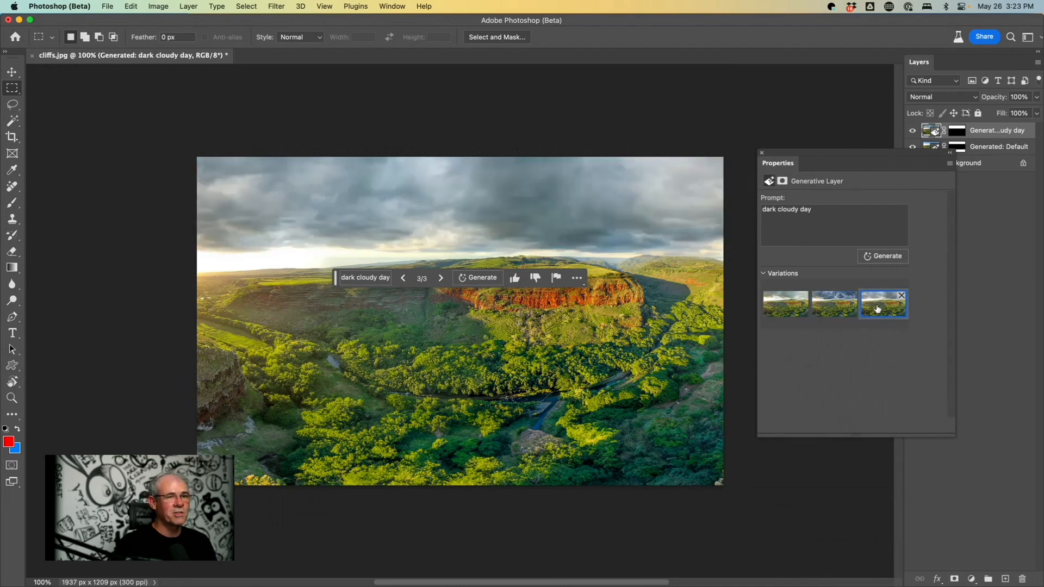
left_click(835, 306)
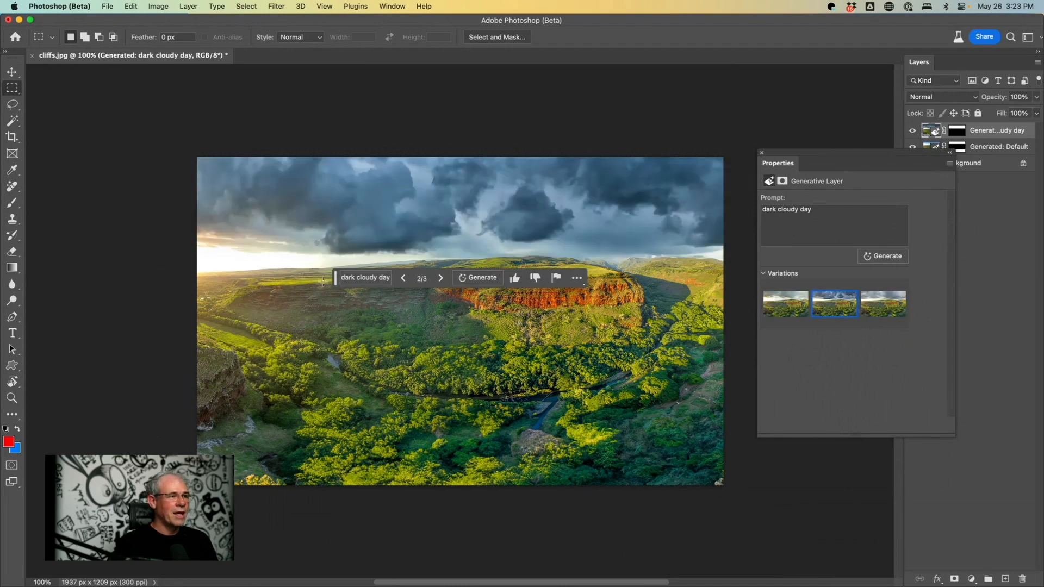
left_click_drag(336, 281, 317, 322)
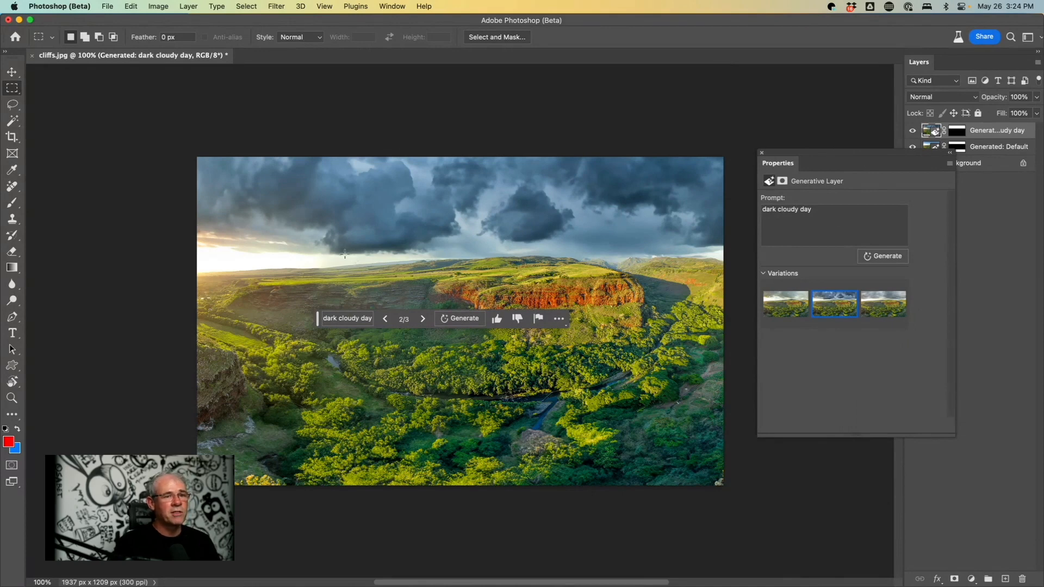
left_click(884, 305)
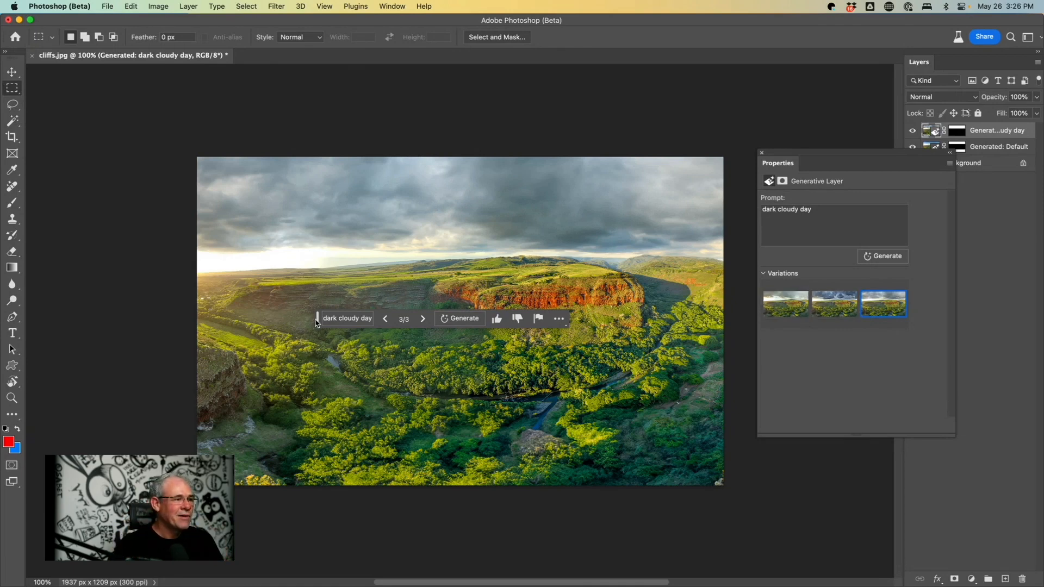
left_click_drag(319, 324, 329, 507)
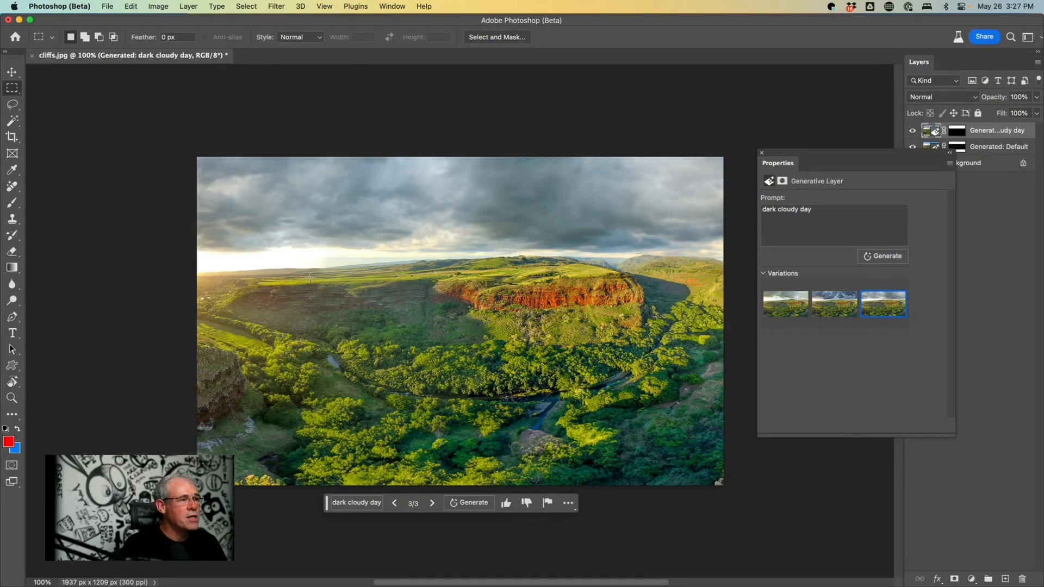
Select a rectangle of about 405 x 108 px on the horizon left of the red cliffs and generate a "castle" there
left_click_drag(310, 277, 313, 272)
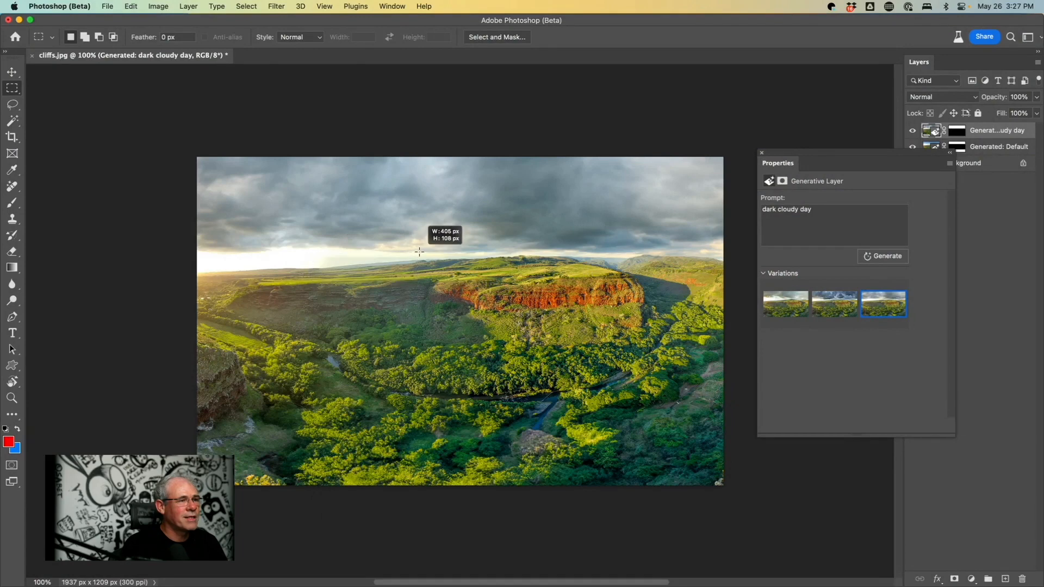
left_click_drag(419, 251, 419, 251)
left_click(270, 294)
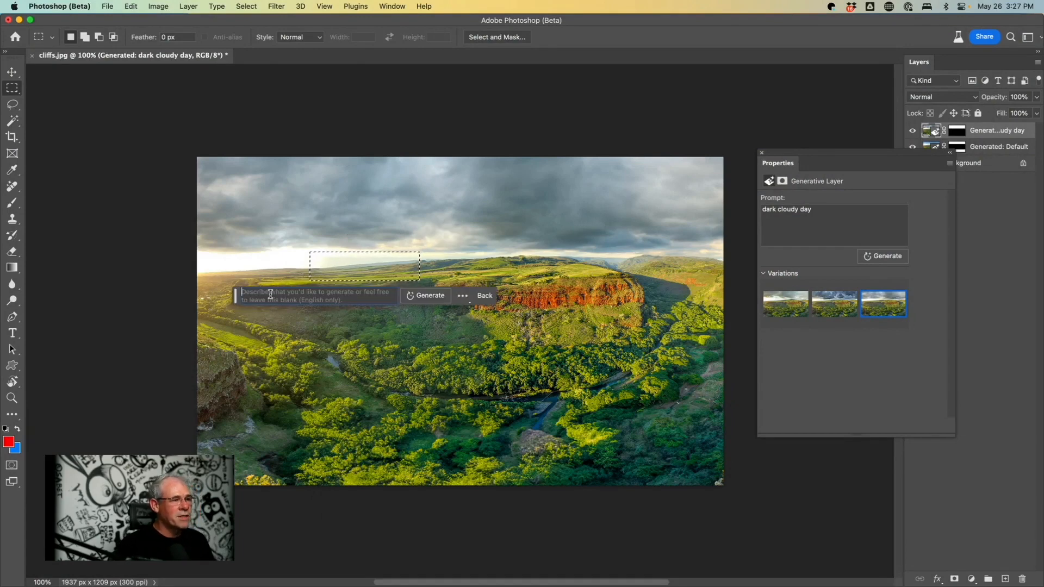
type("castle")
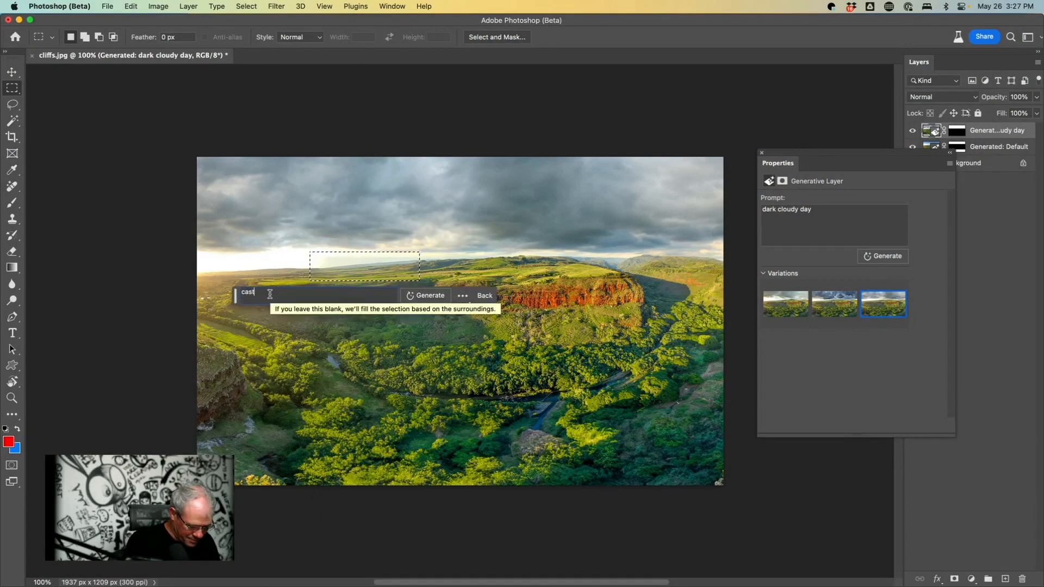
left_click(417, 300)
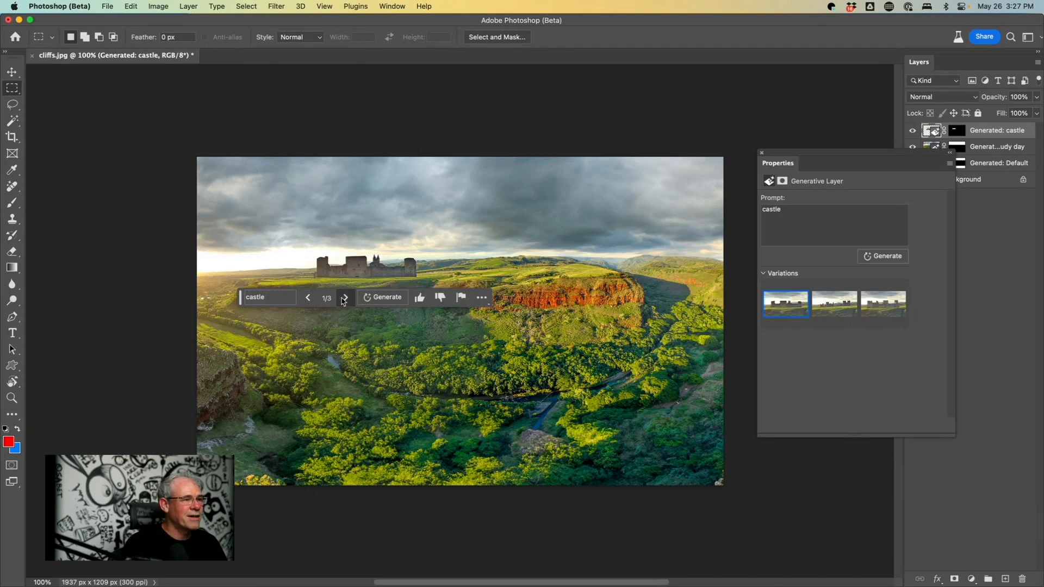
Compare the castle variations with the task bar moved off the castle, and choose the second one
left_click(344, 298)
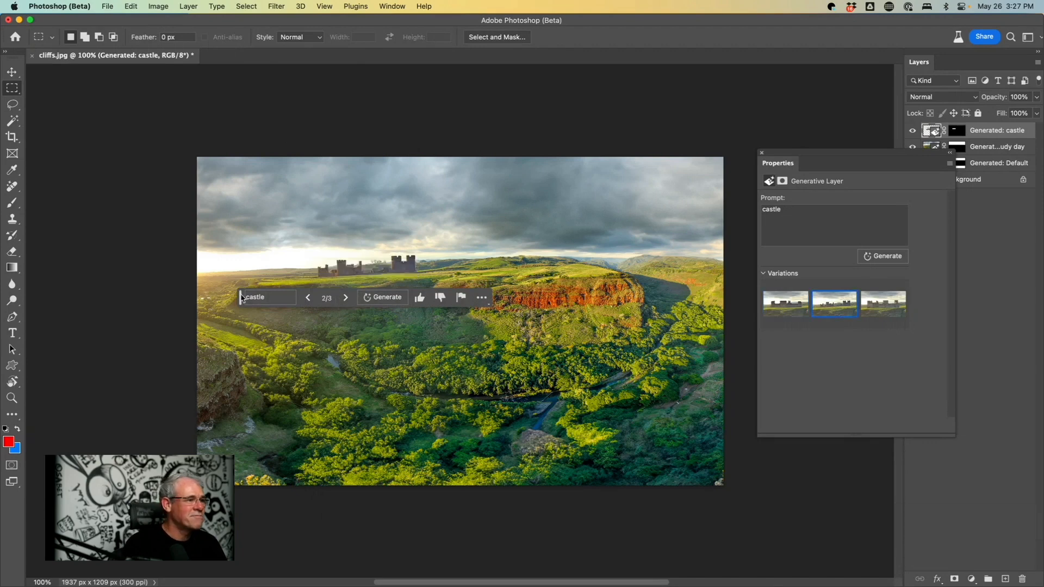
left_click_drag(242, 298, 263, 403)
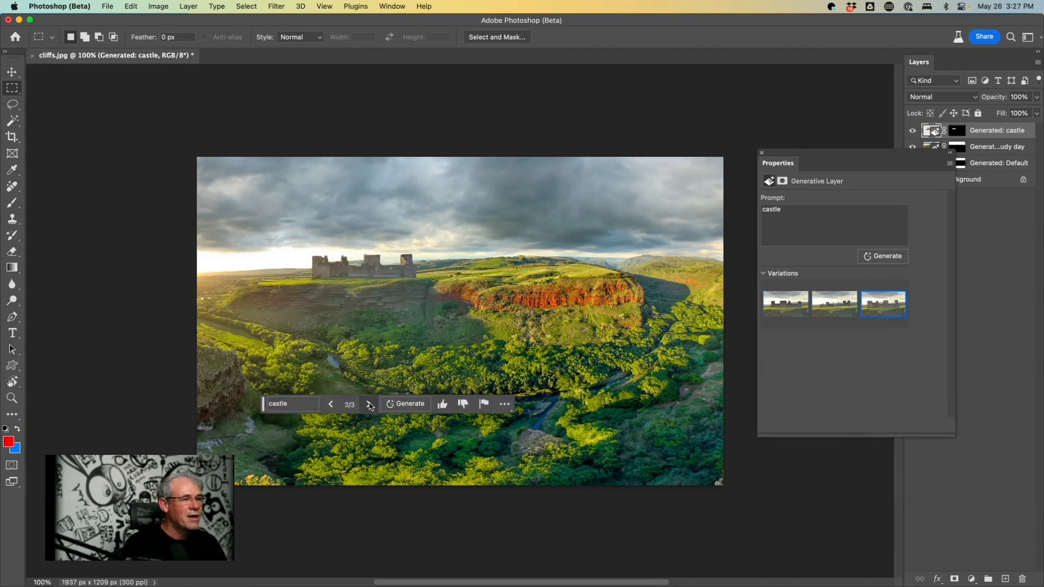
left_click(368, 404)
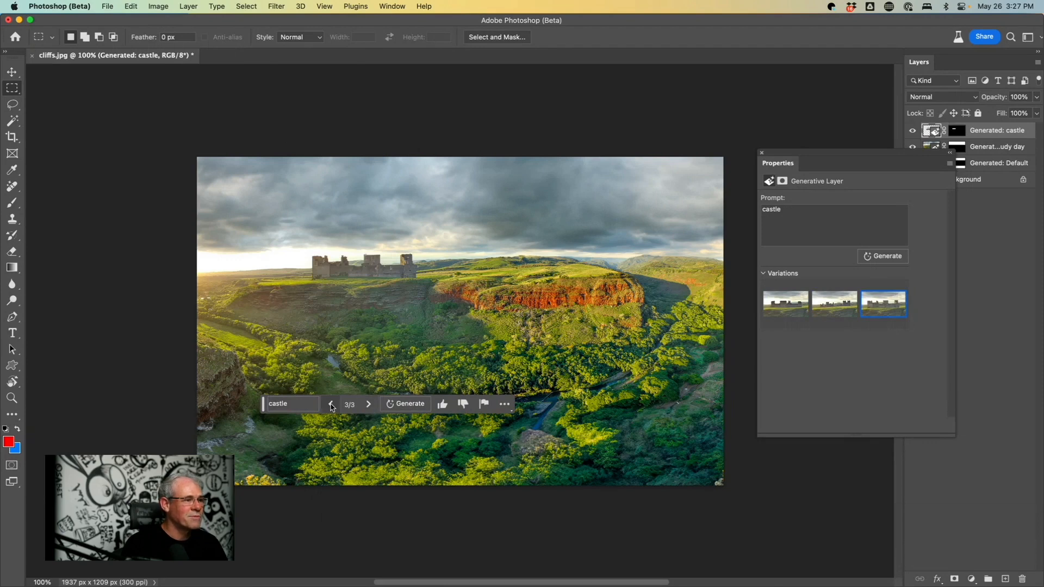
left_click(331, 404)
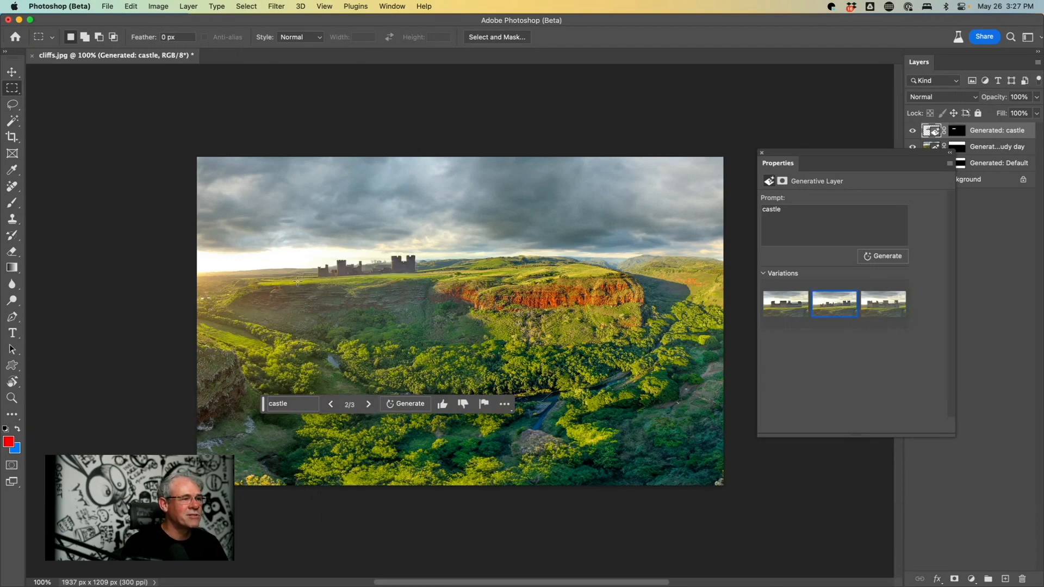
Switch to the Move tool, uncover the layer list, and toggle the castle layer off and on to compare
left_click(16, 73)
left_click_drag(850, 154, 780, 104)
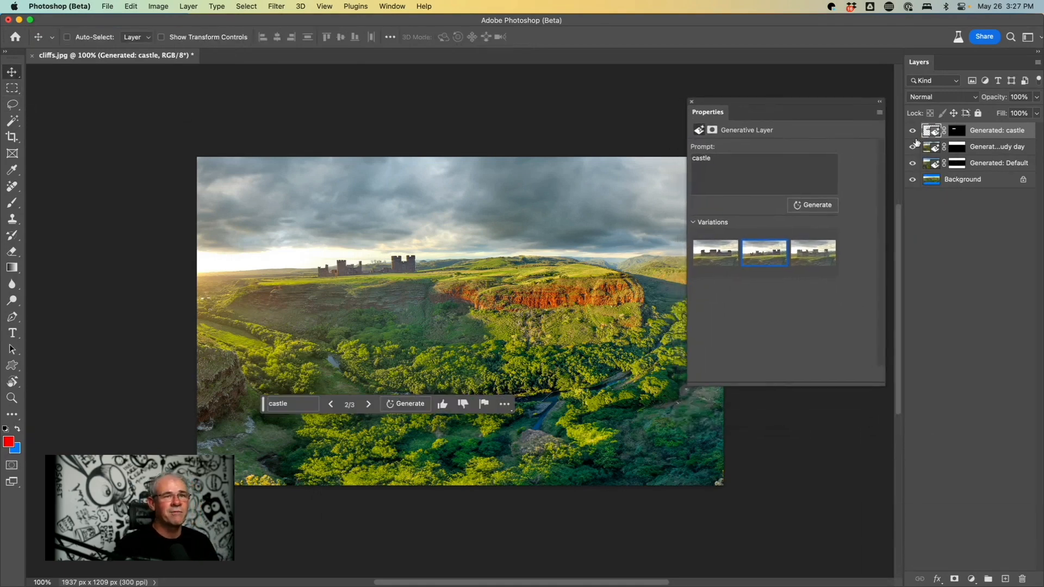
left_click(913, 131)
left_click(913, 131)
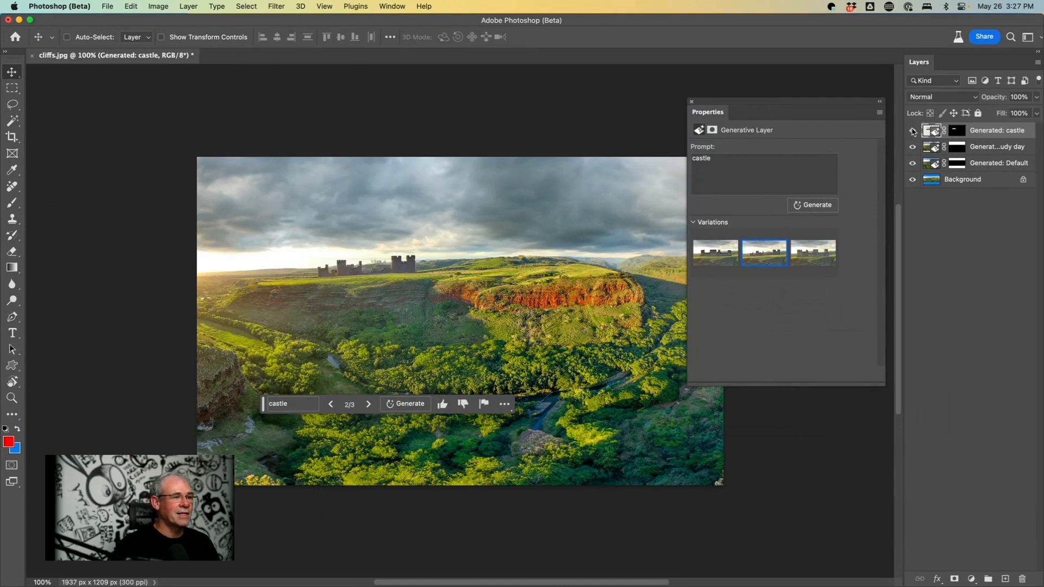
Hide all layers below the castle layer to examine its generated patch alone, and show them again
left_click_drag(912, 147, 910, 188)
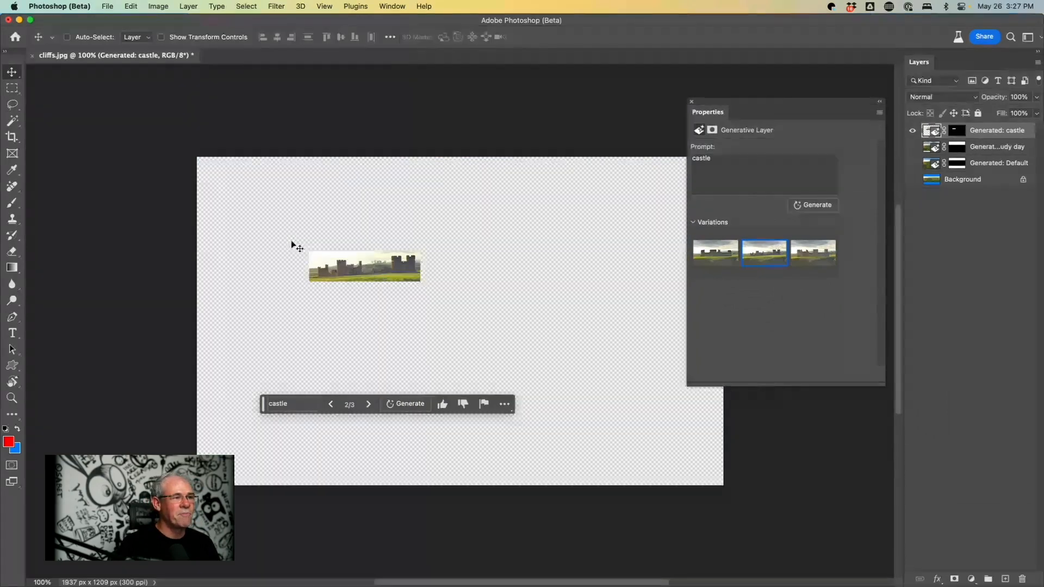
left_click_drag(912, 147, 913, 184)
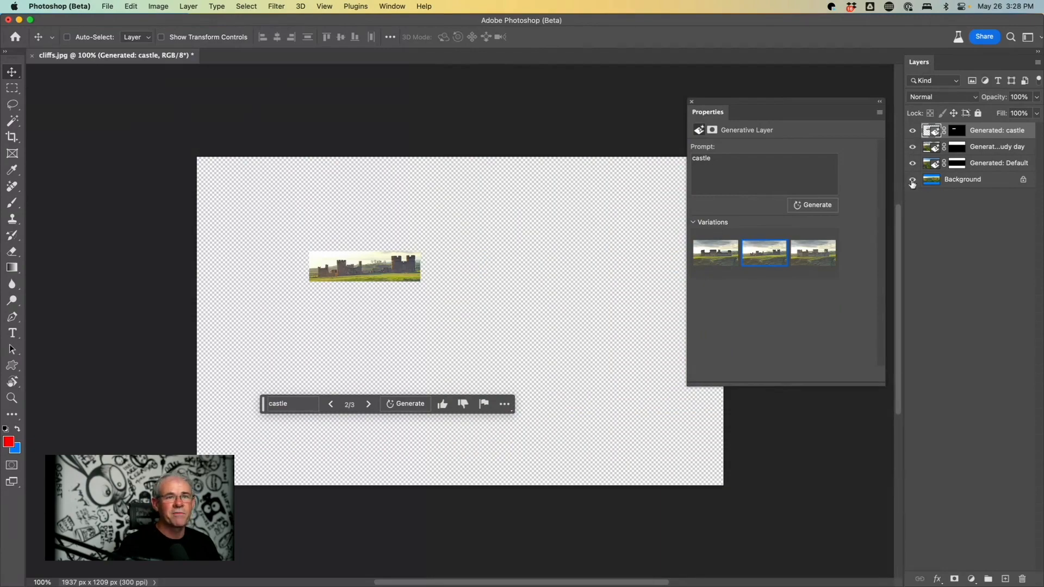
Move the castle patch onto the plateau above the red cliffs and regenerate it with the "castle" prompt
left_click_drag(390, 267, 575, 266)
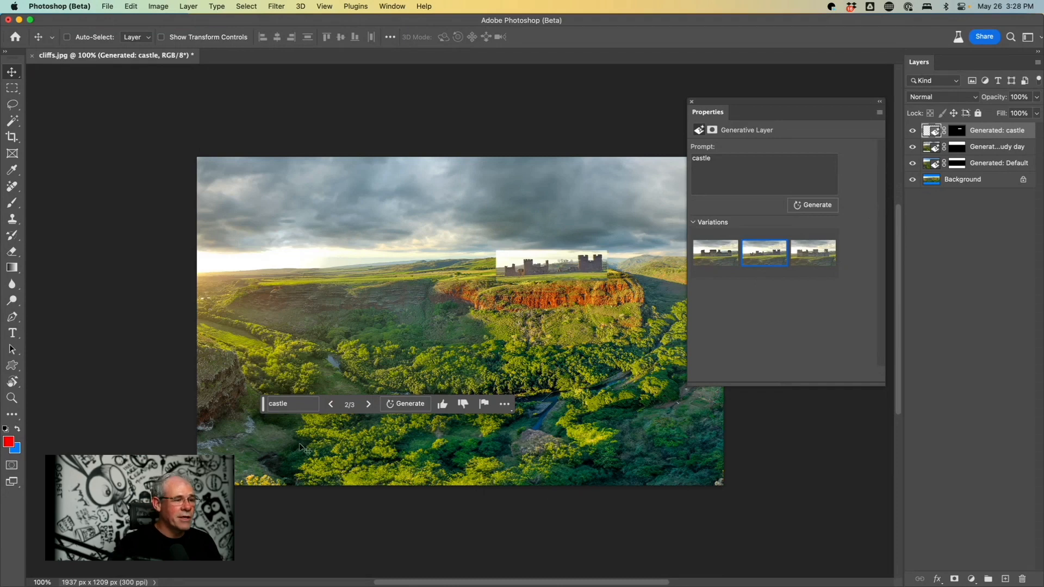
left_click(400, 404)
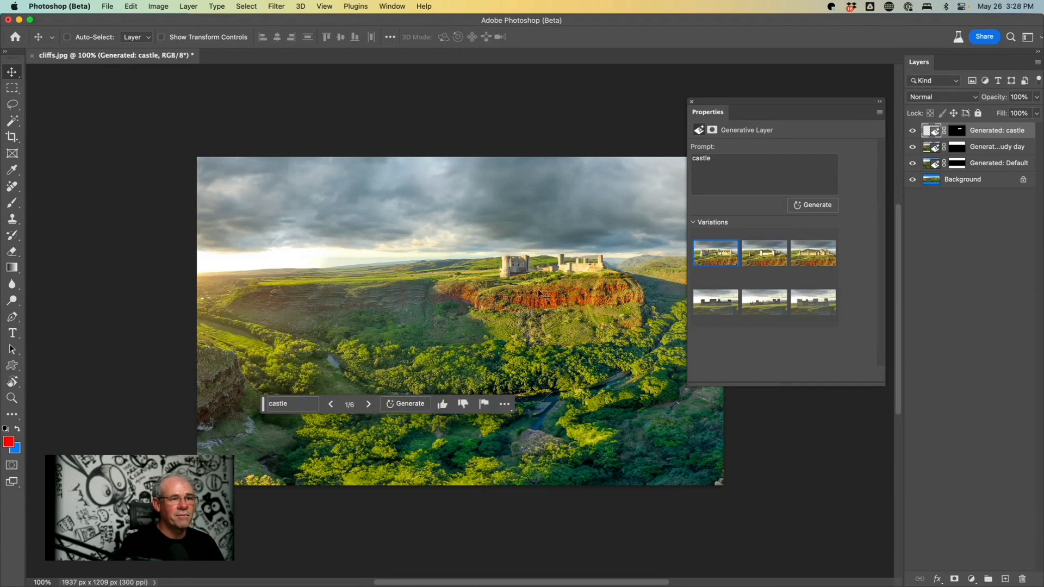
Compare the new castle variations with the earlier ones and choose the first variation of the upper row
left_click(814, 253)
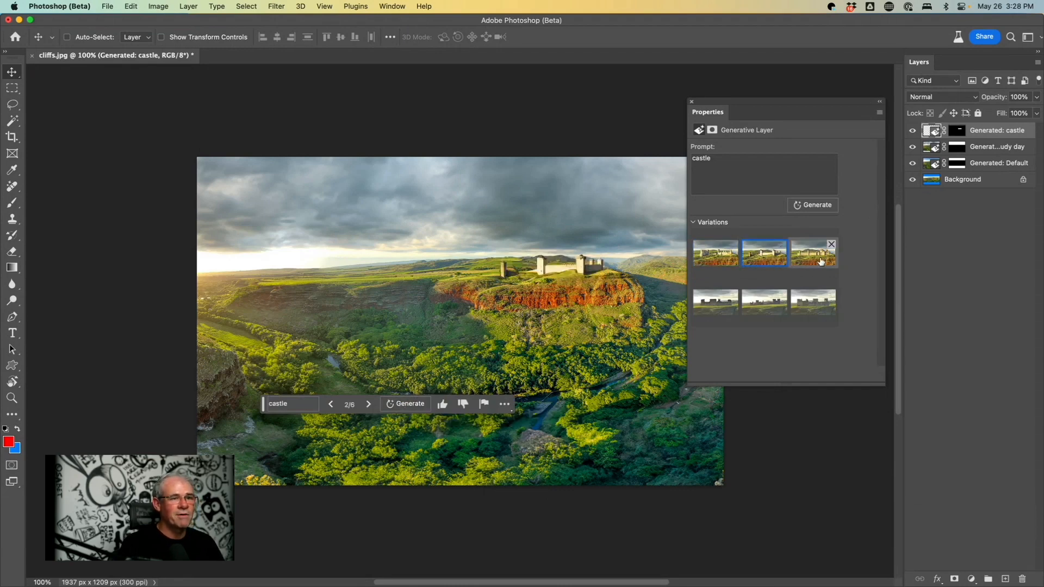
left_click(769, 255)
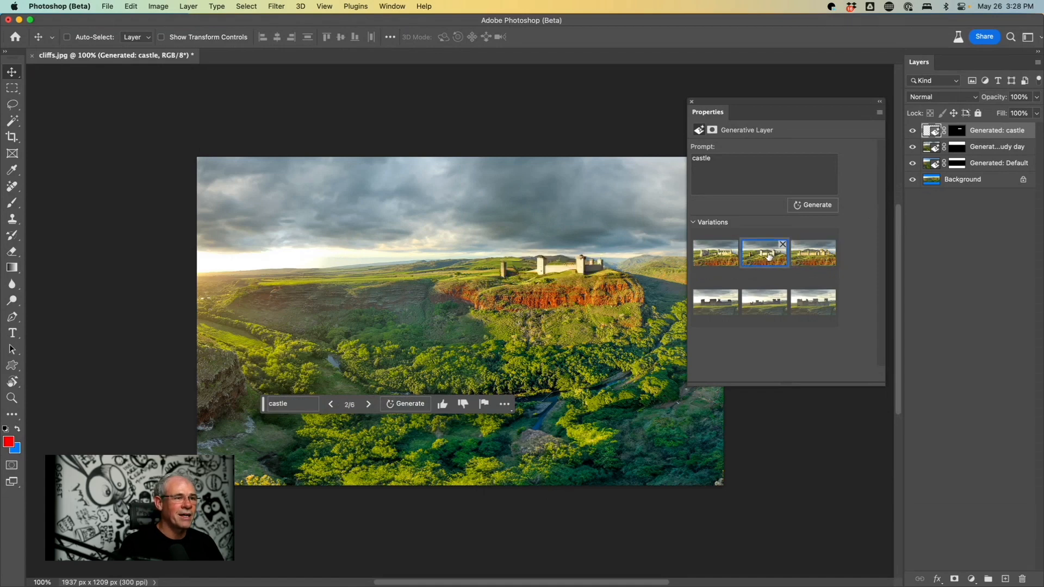
left_click(710, 306)
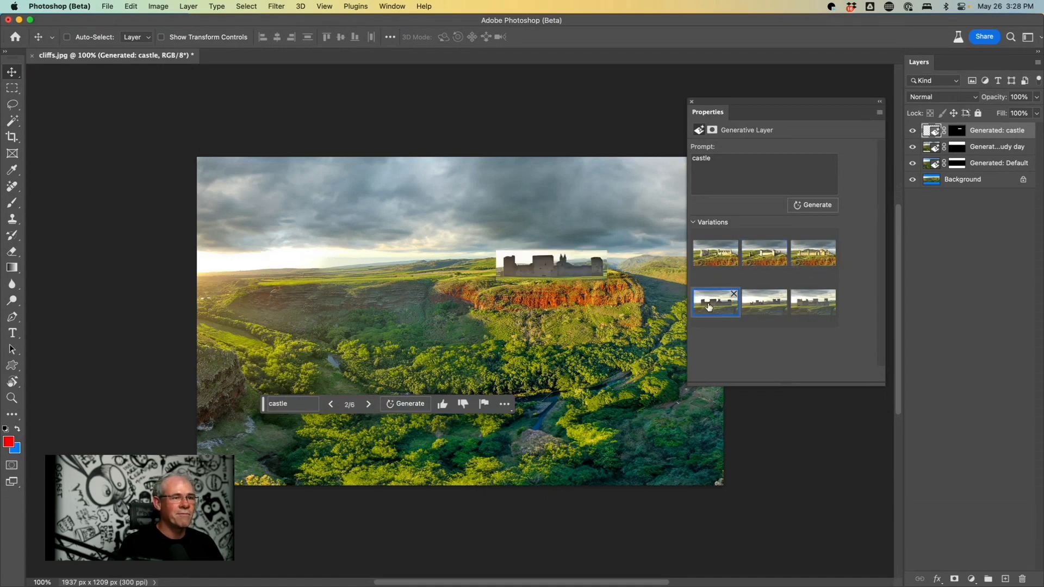
left_click(764, 302)
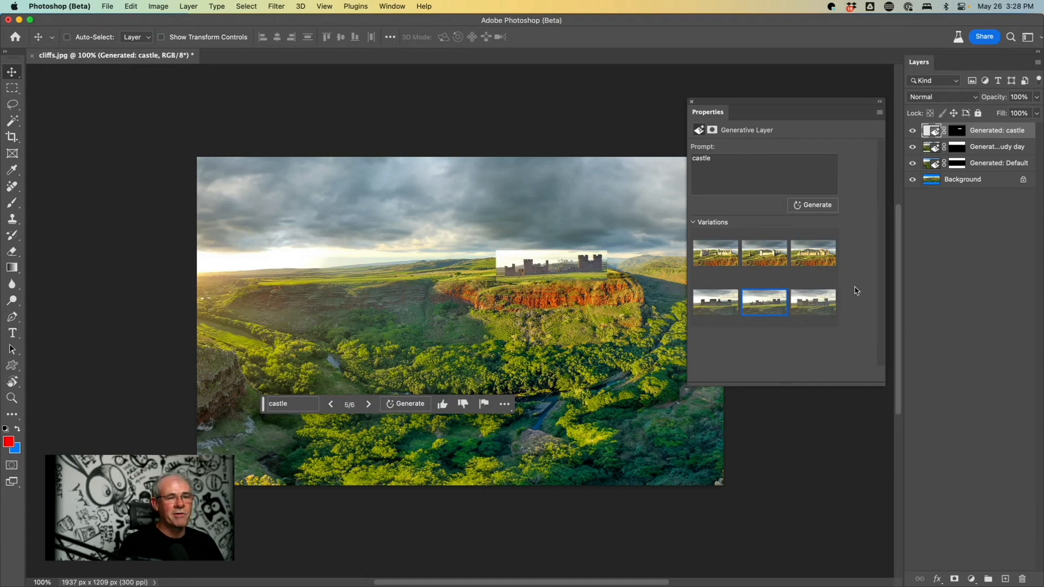
left_click(807, 255)
left_click(715, 254)
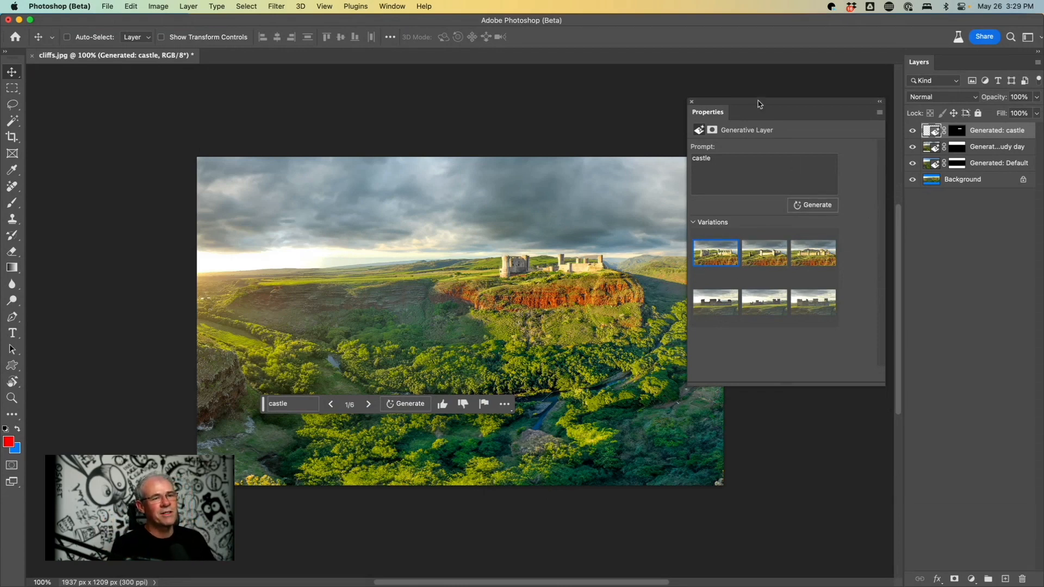
With the properties and task bar moved off the image, lasso a wide oval across the valley floor and generate a "lake" there
left_click_drag(751, 101, 812, 211)
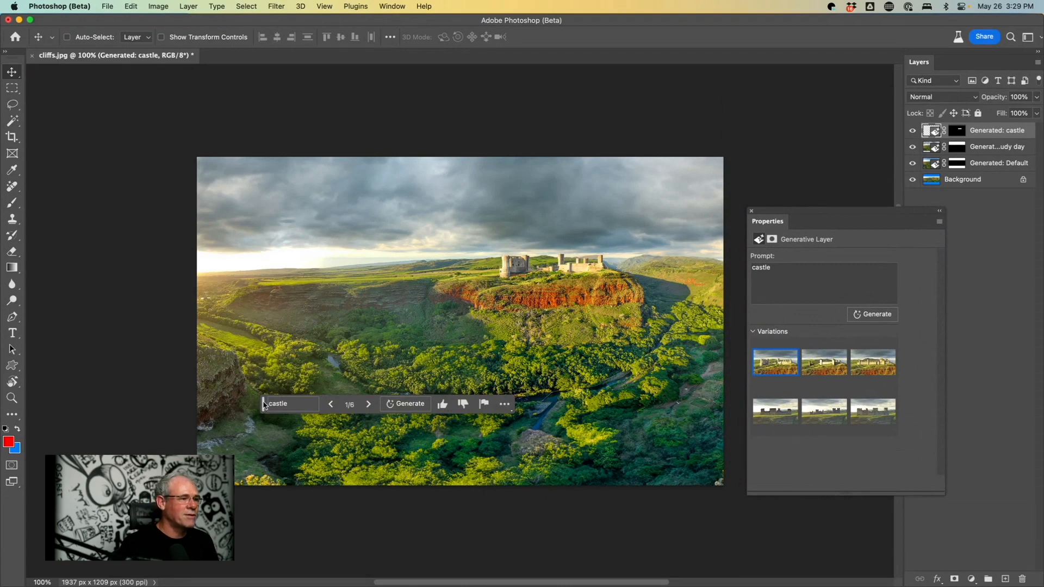
left_click_drag(265, 405, 177, 108)
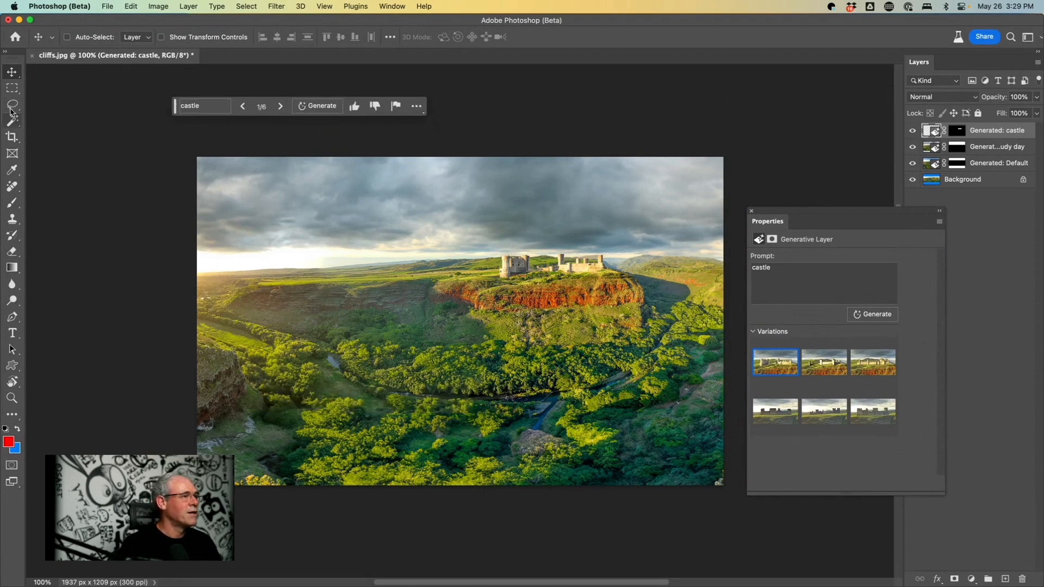
left_click_drag(12, 106, 46, 108)
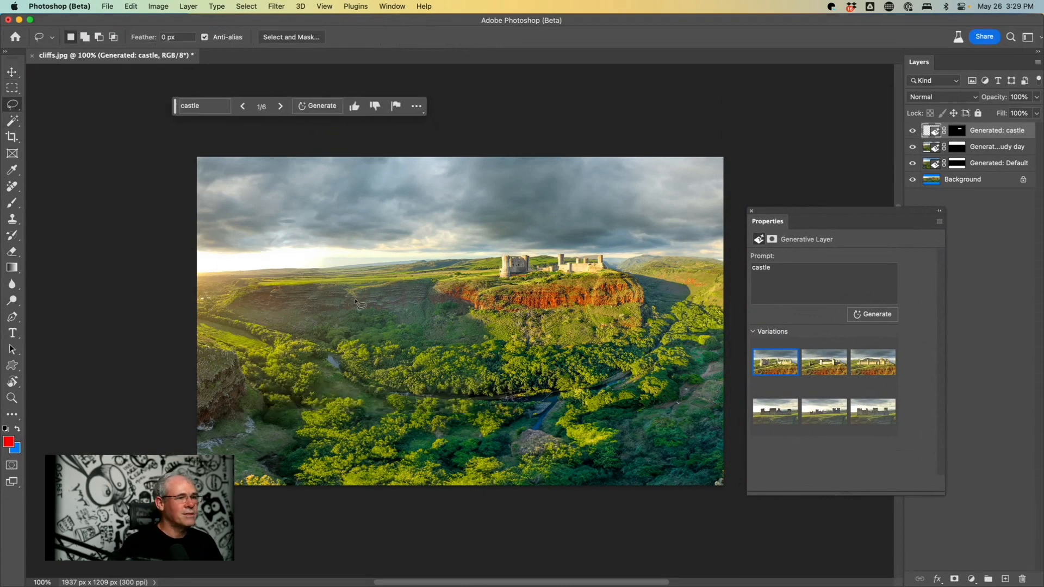
mouse_move(344, 376)
left_mouse_down()
mouse_move(485, 346)
mouse_move(634, 365)
mouse_move(666, 396)
mouse_move(664, 422)
mouse_move(543, 458)
mouse_move(372, 455)
mouse_move(293, 422)
left_mouse_up()
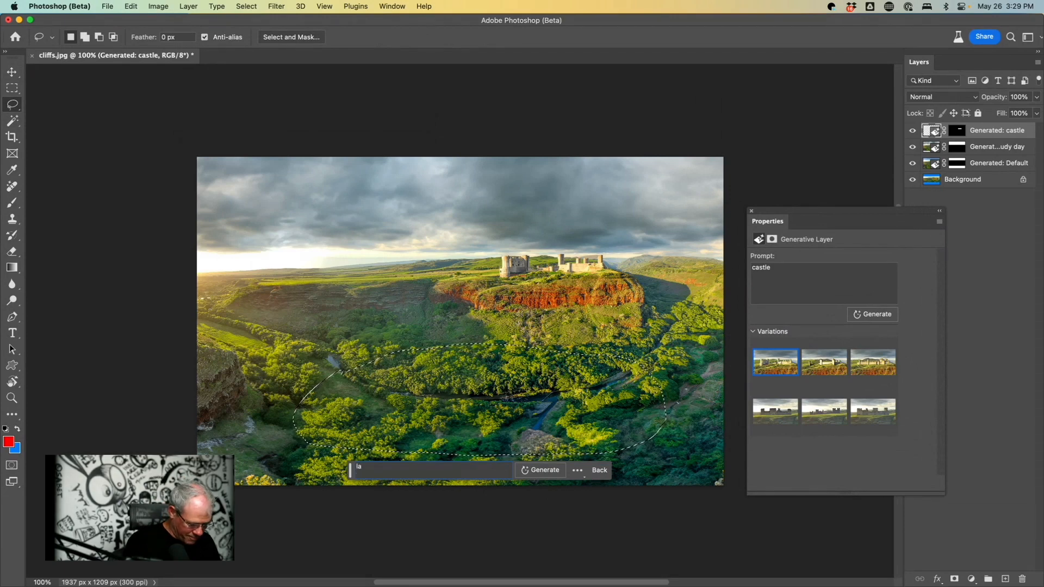
left_click(525, 468)
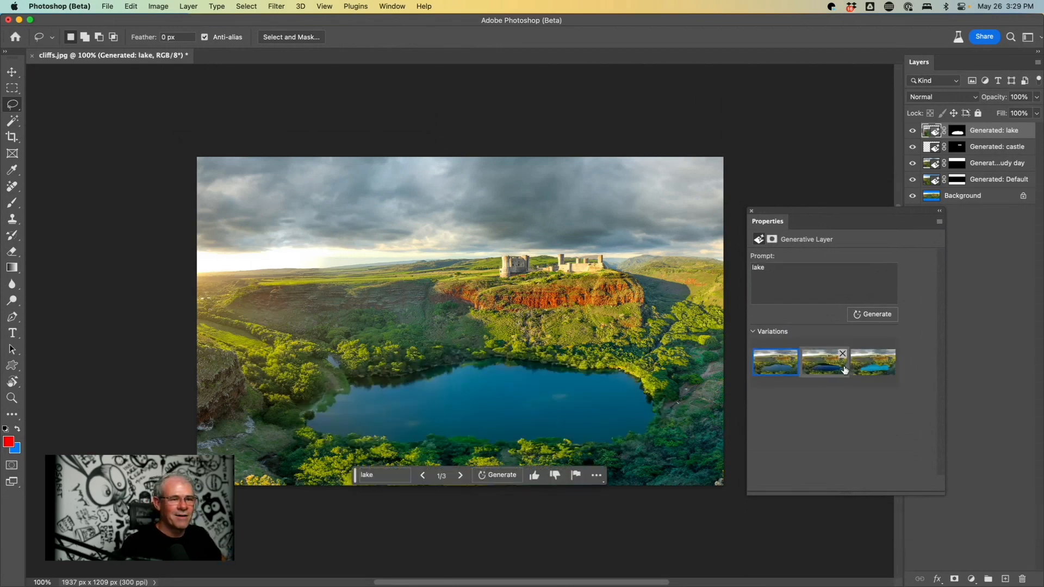
Compare the three lake variations, choose the first one, and move the generative layer properties away from the layer list
left_click(833, 369)
left_click(876, 368)
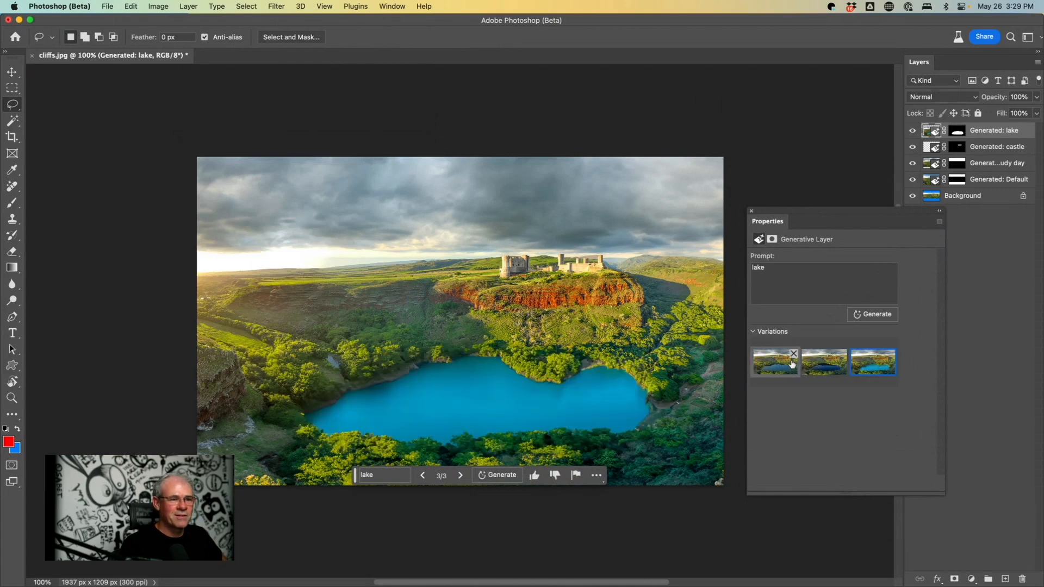
left_click(790, 363)
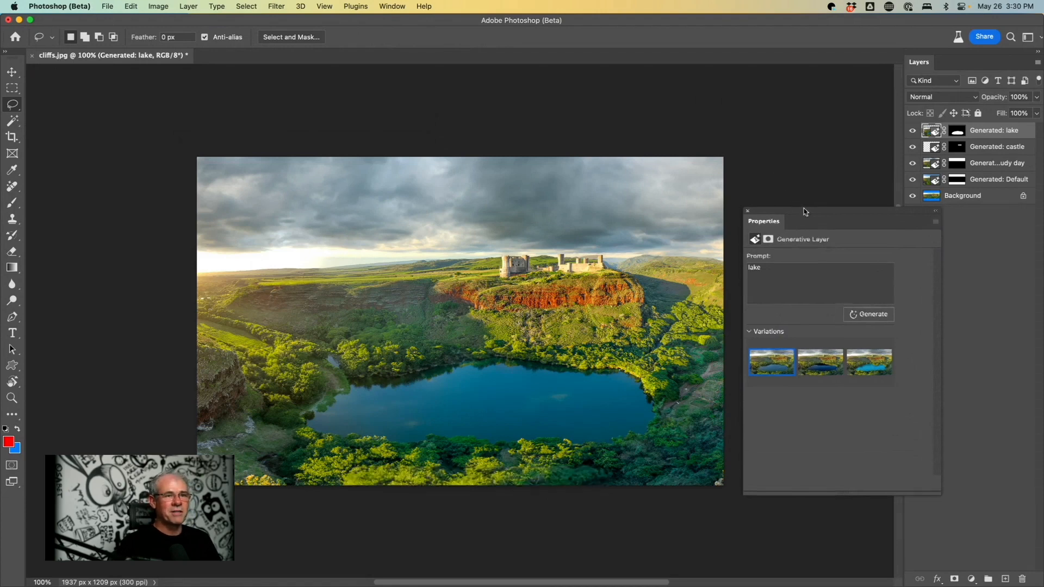
left_click_drag(812, 210, 798, 227)
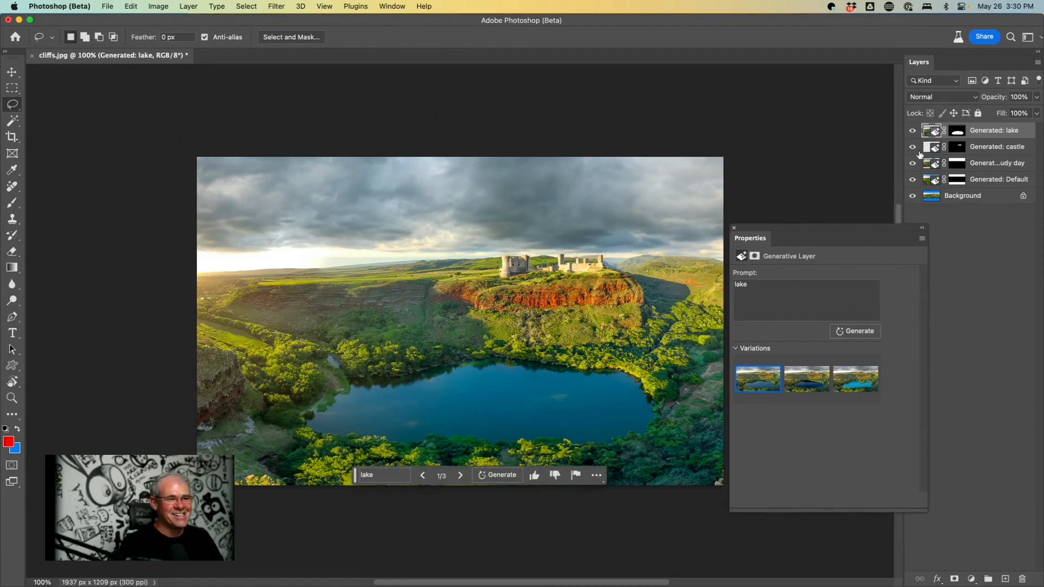
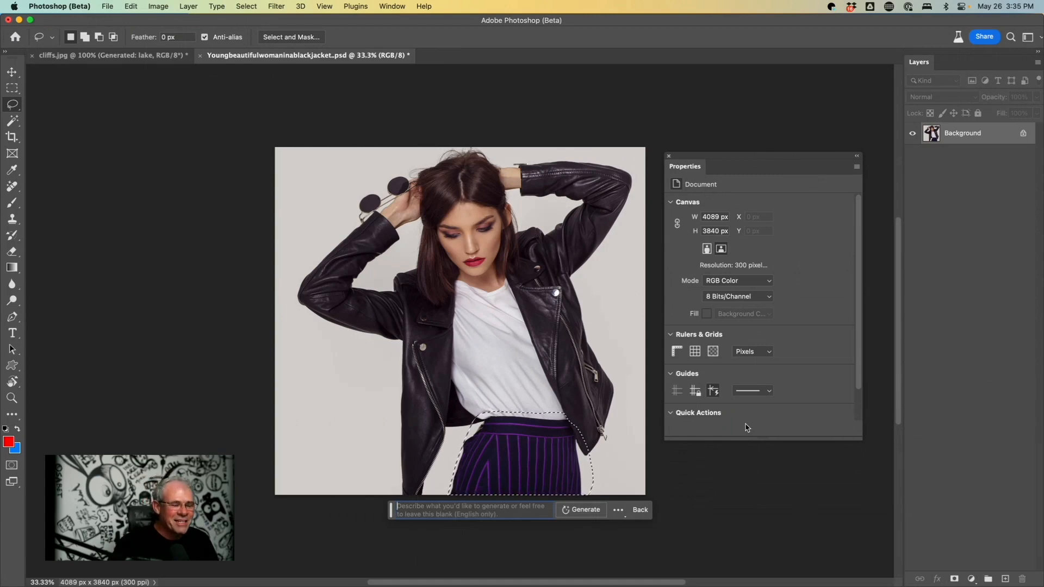
Replace the woman's selected striped purple bottoms with generated "jeans" and choose the second variation
type("jeans")
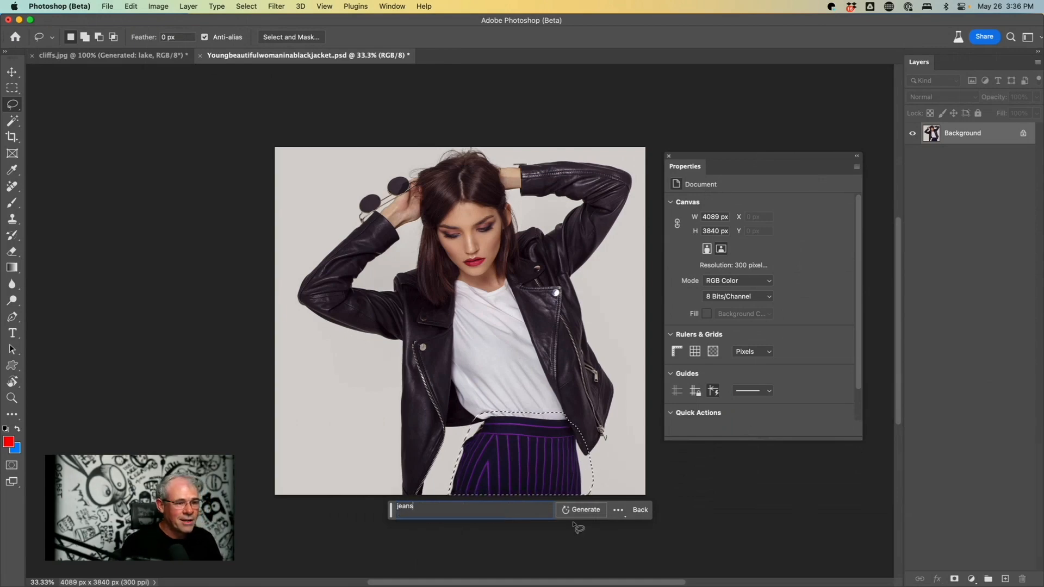
left_click(585, 510)
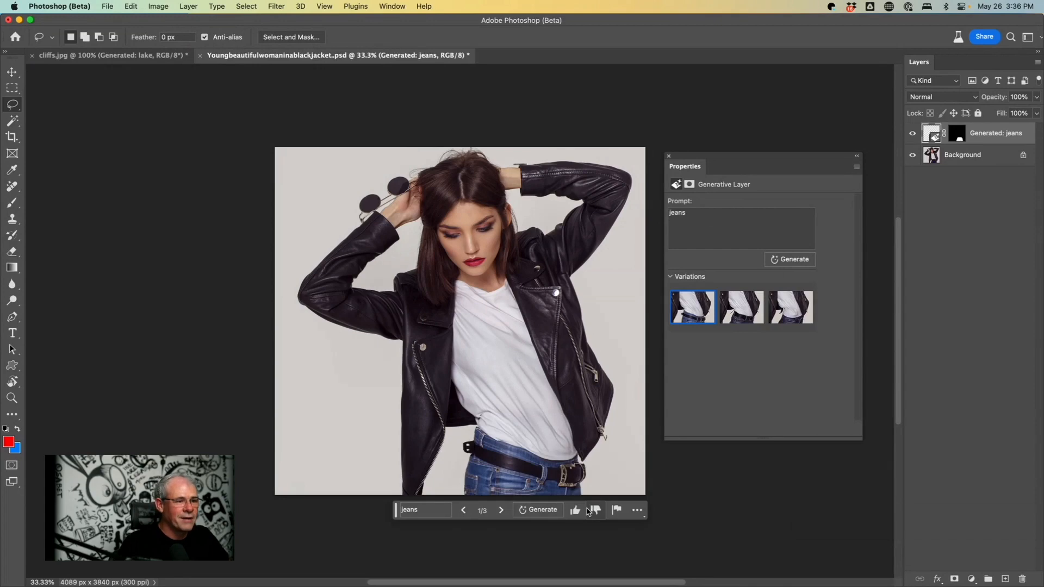
left_click(746, 312)
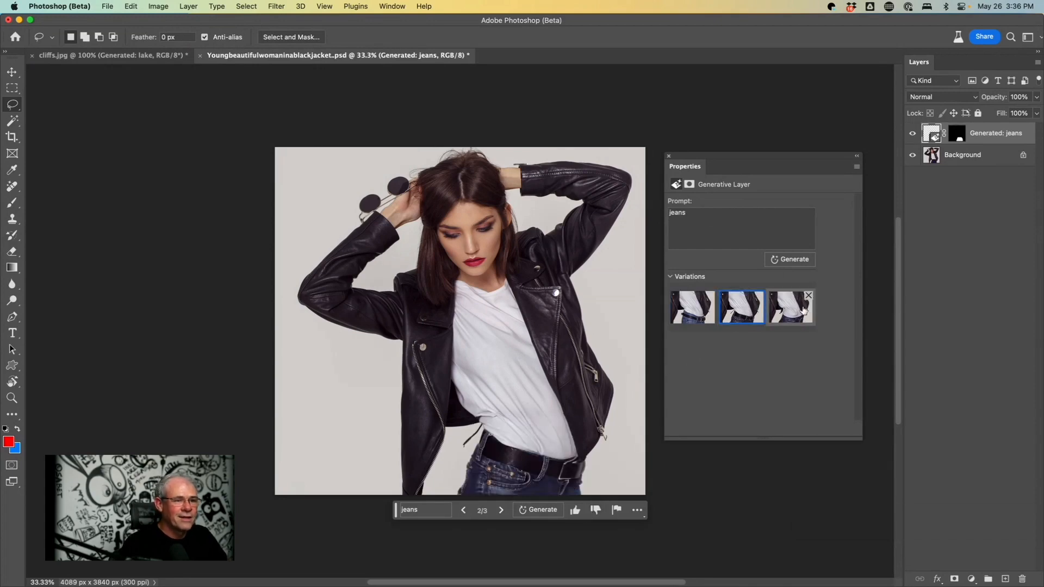
left_click(712, 308)
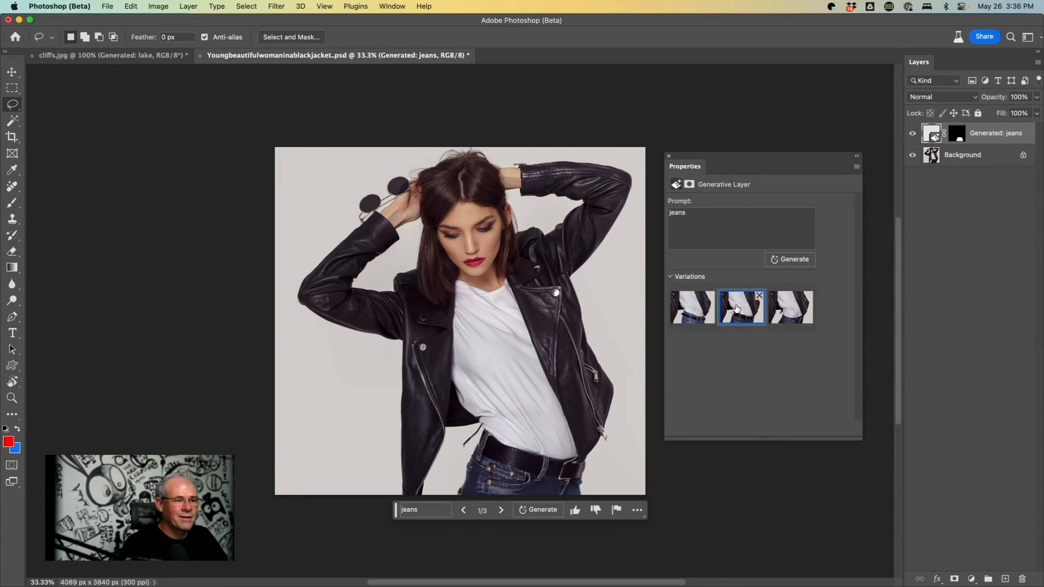
left_click(736, 309)
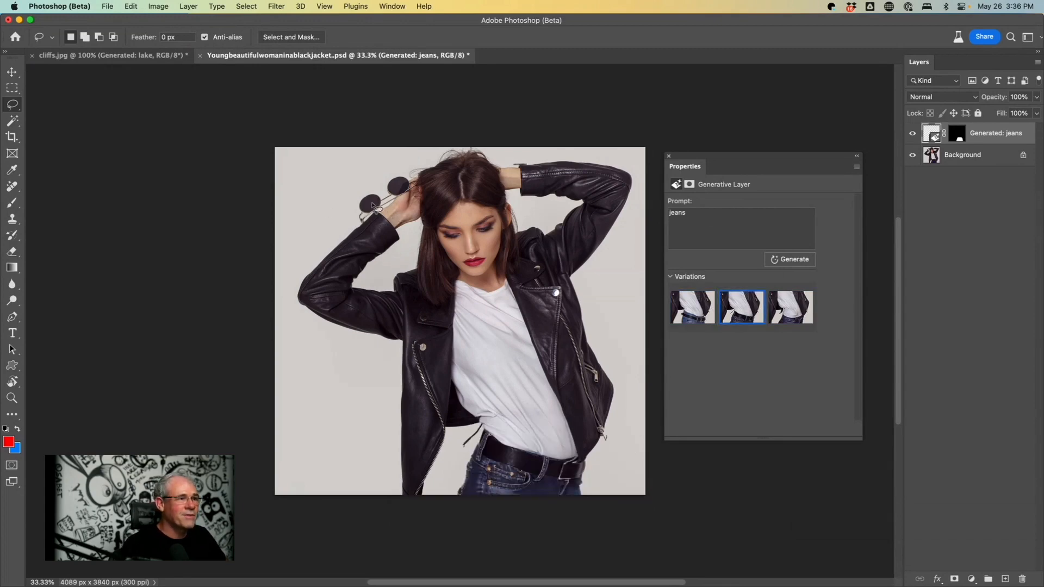
Lasso loosely around both halves of the black leather jacket, including the sleeves, and generate a "plaid shirt" in its place
mouse_move(373, 205)
left_mouse_down()
mouse_move(405, 232)
mouse_move(377, 274)
mouse_move(406, 263)
mouse_move(452, 275)
mouse_move(464, 399)
mouse_move(492, 422)
mouse_move(446, 450)
mouse_move(412, 509)
mouse_move(390, 505)
mouse_move(385, 486)
mouse_move(386, 344)
mouse_move(300, 316)
mouse_move(284, 293)
mouse_move(330, 234)
mouse_move(387, 212)
left_mouse_up()
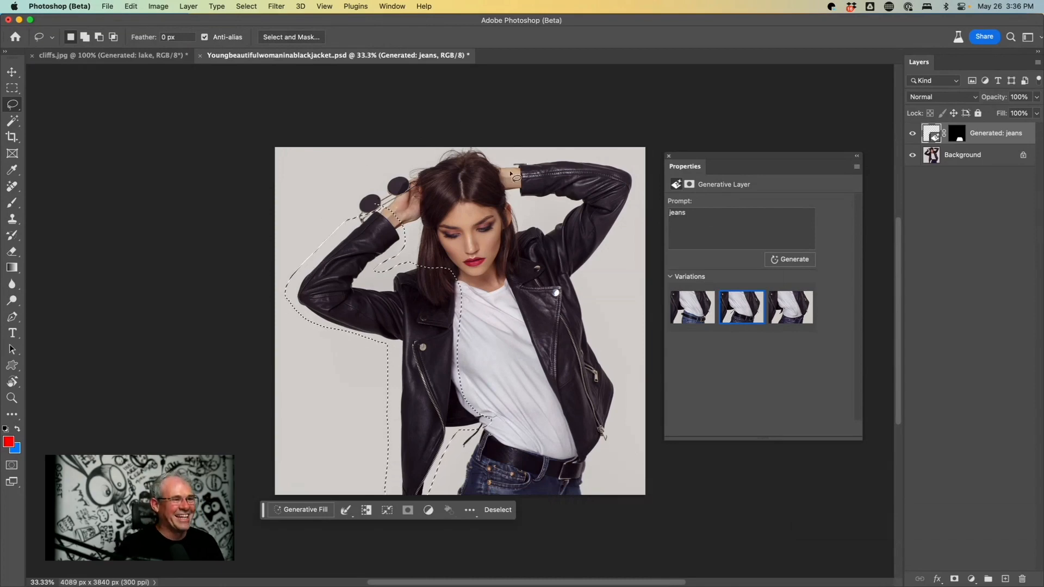
mouse_move(514, 158)
left_mouse_down()
mouse_move(513, 186)
mouse_move(559, 206)
mouse_move(513, 242)
mouse_move(506, 296)
mouse_move(578, 462)
mouse_move(601, 456)
mouse_move(623, 414)
mouse_move(605, 270)
mouse_move(637, 185)
mouse_move(632, 167)
mouse_move(587, 154)
mouse_move(514, 162)
left_mouse_up()
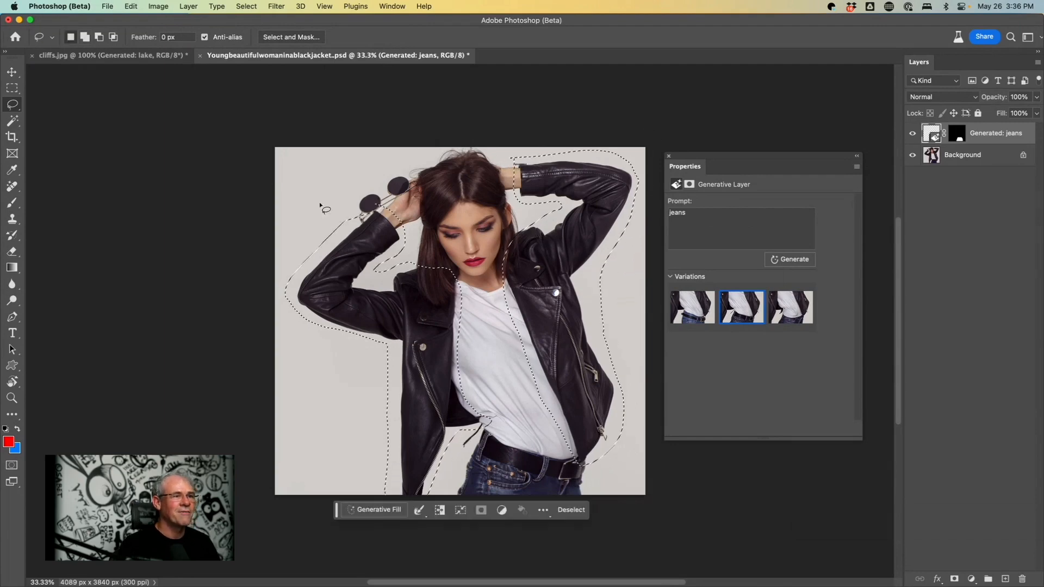
left_click(387, 510)
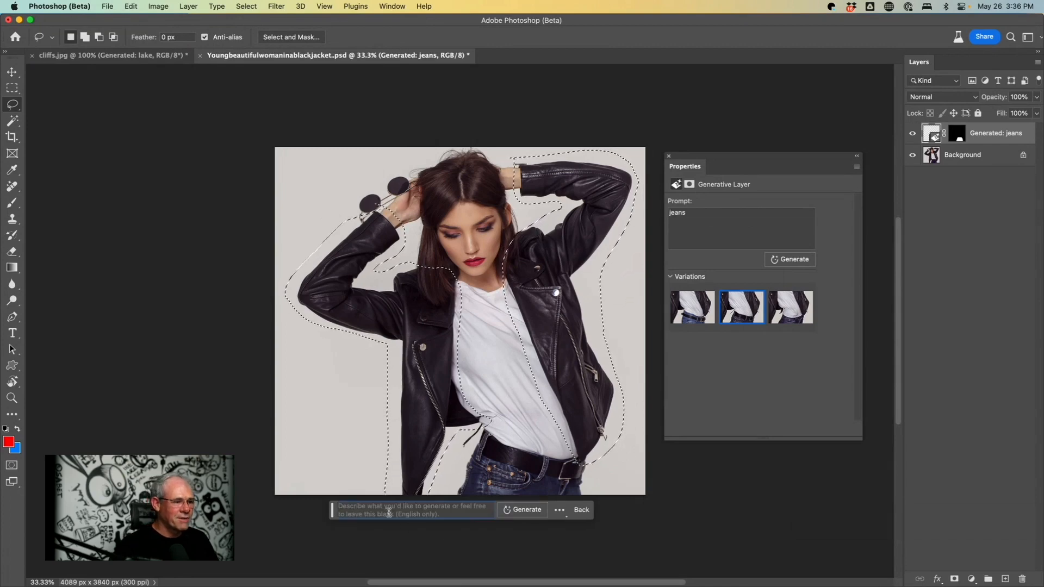
type("pl")
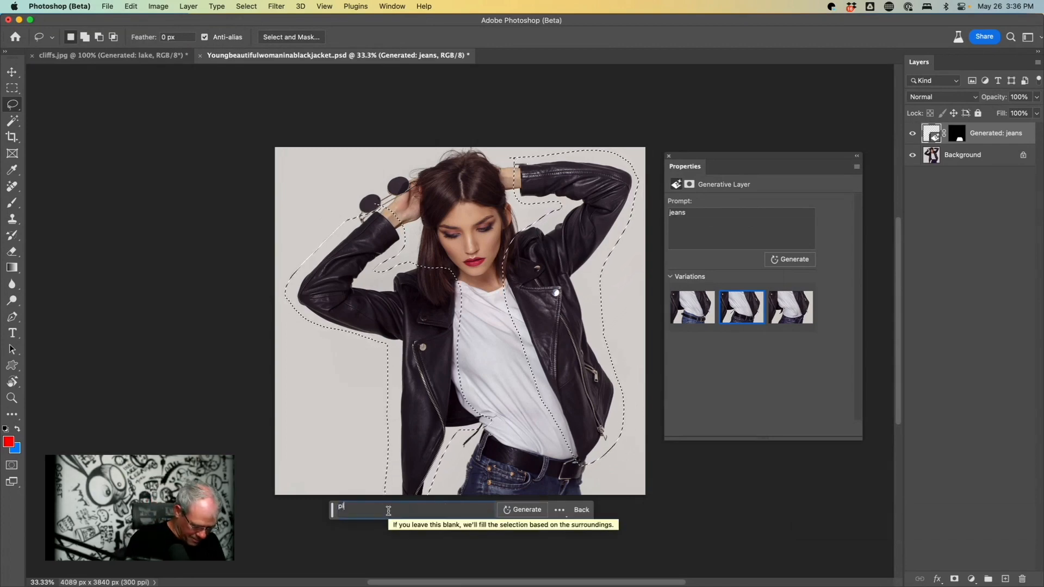
type("aid shi")
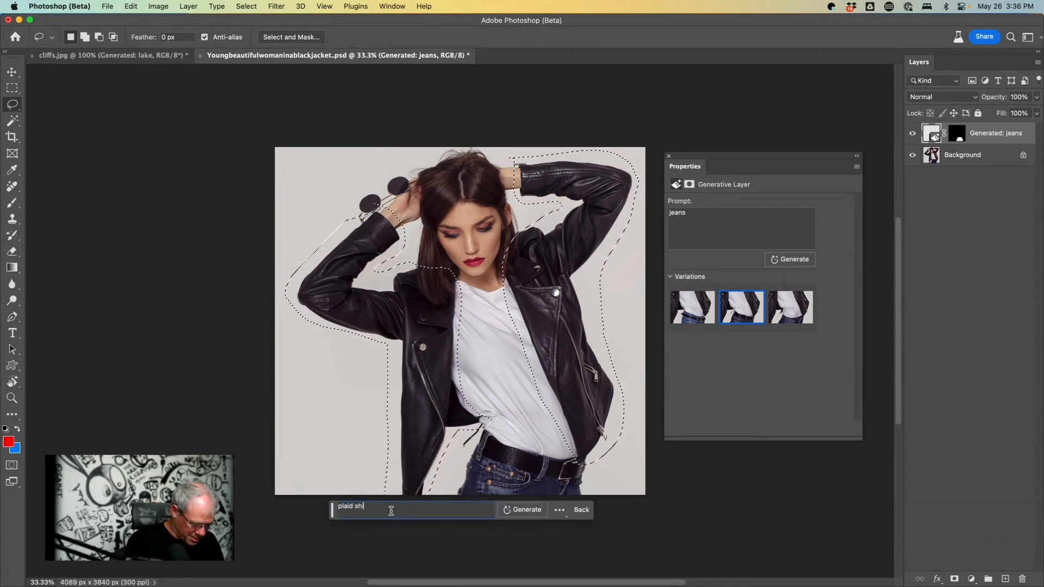
type("rt")
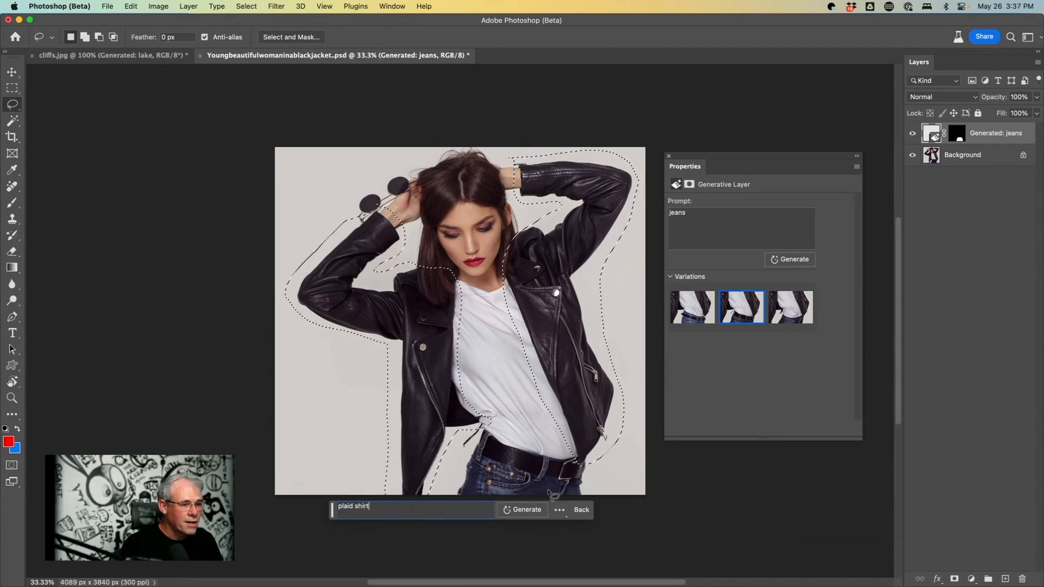
key("Return")
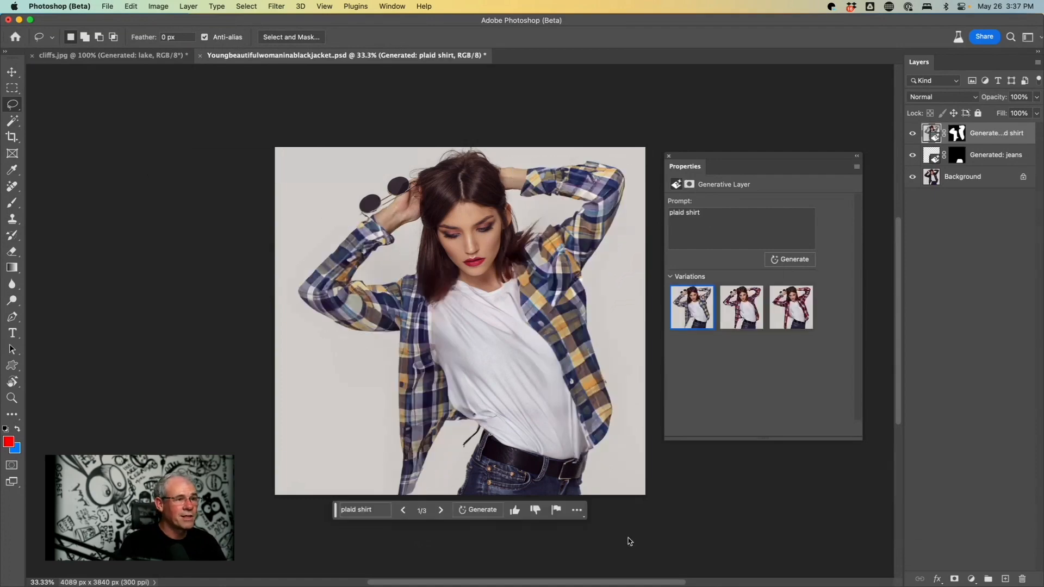
Compare the three plaid shirt variations and choose the first one, in blue and yellow
left_click(735, 316)
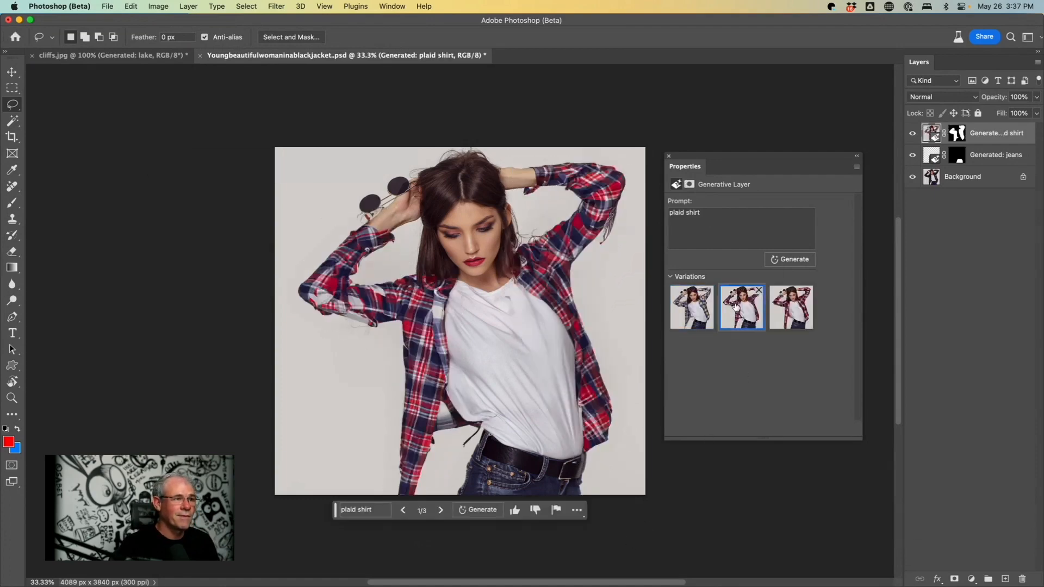
left_click(787, 310)
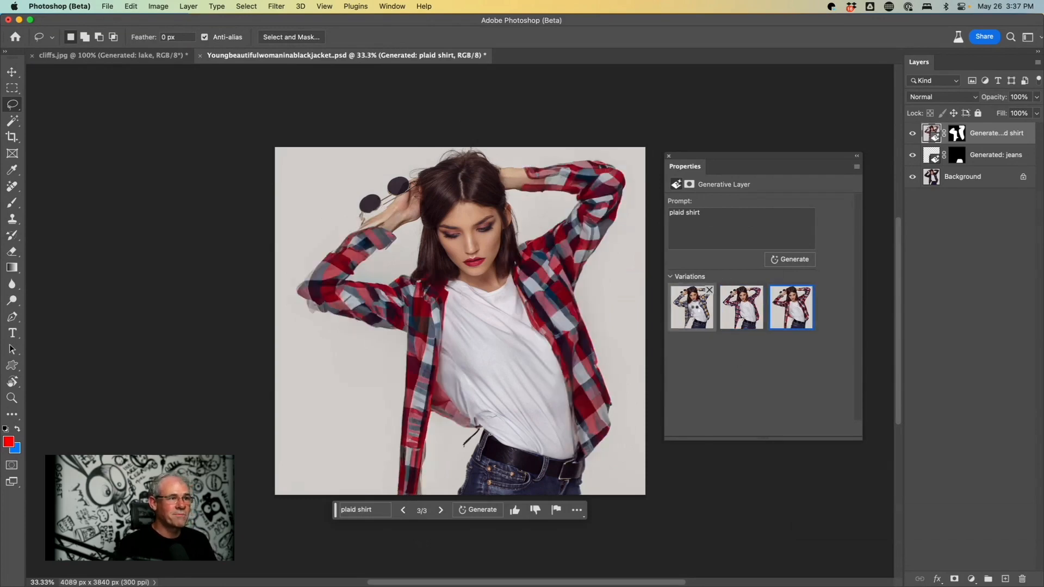
left_click(695, 309)
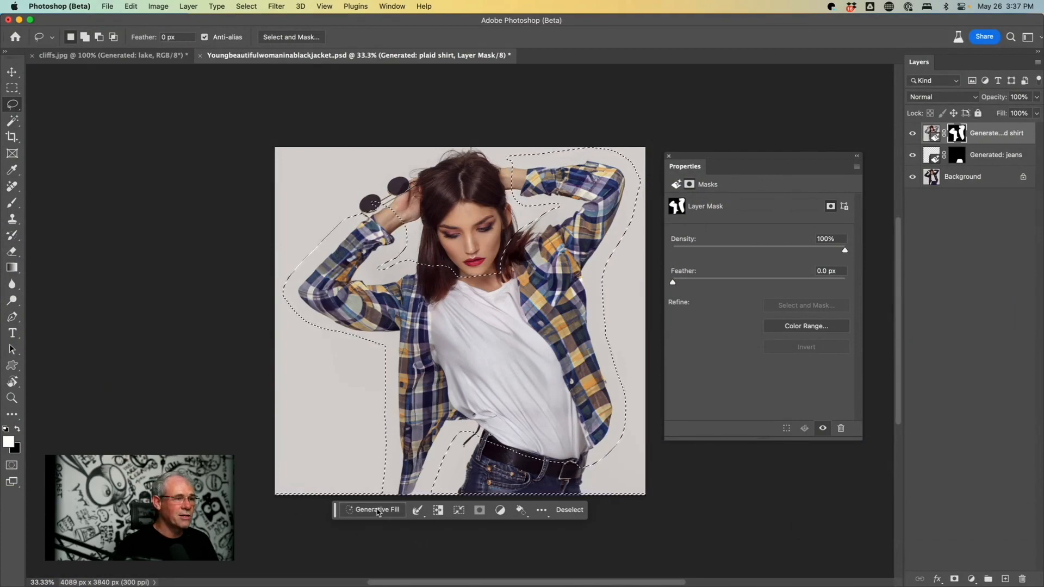
Generate a "tank top" in the selected jacket area and compare its three variations
left_click(378, 510)
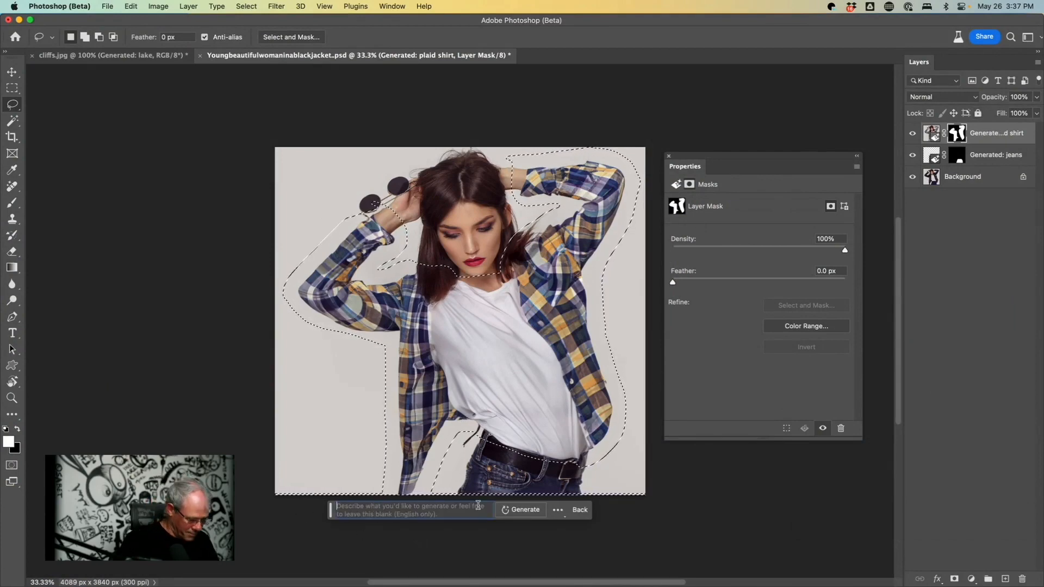
type("tank top")
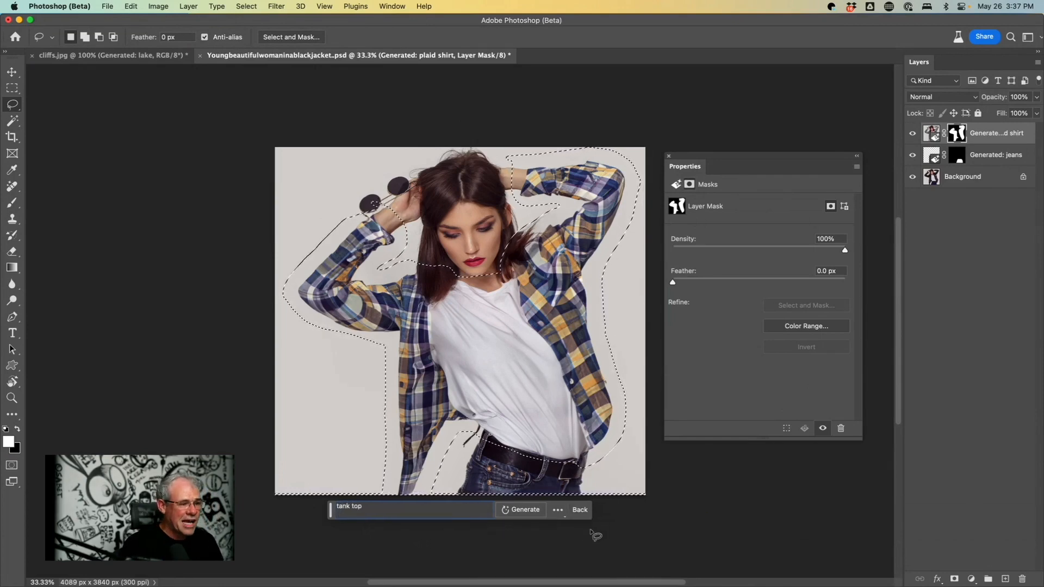
left_click(532, 515)
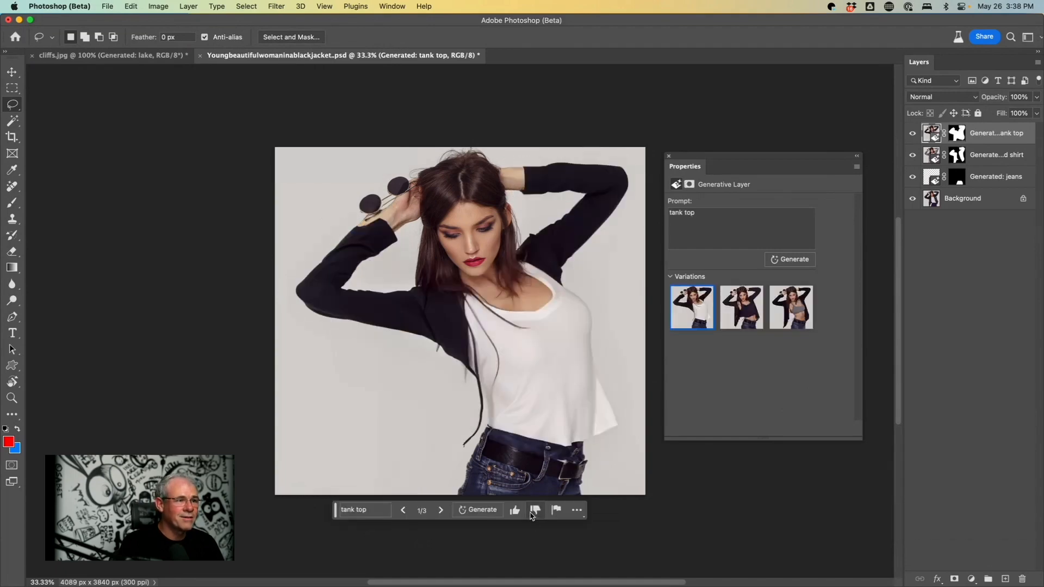
left_click(742, 309)
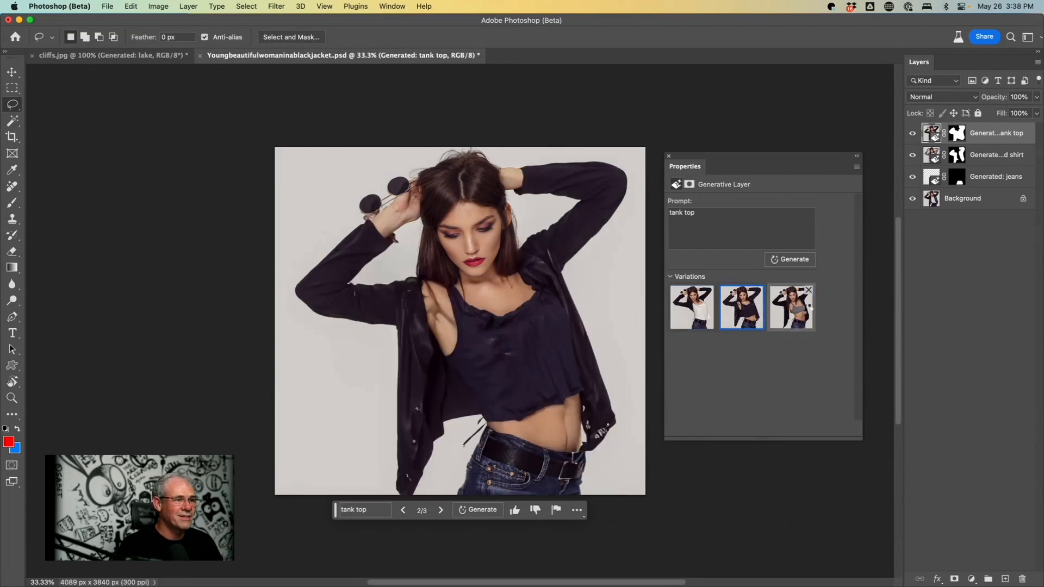
left_click(808, 312)
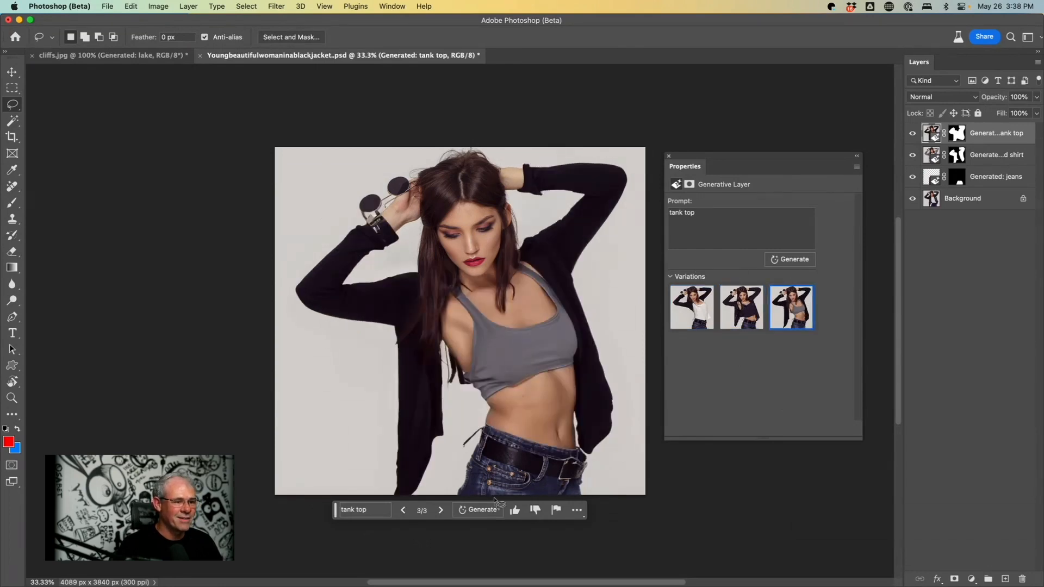
Generate a second set of tank top variations, compare them, and choose the first one, in blue-gray
left_click(491, 511)
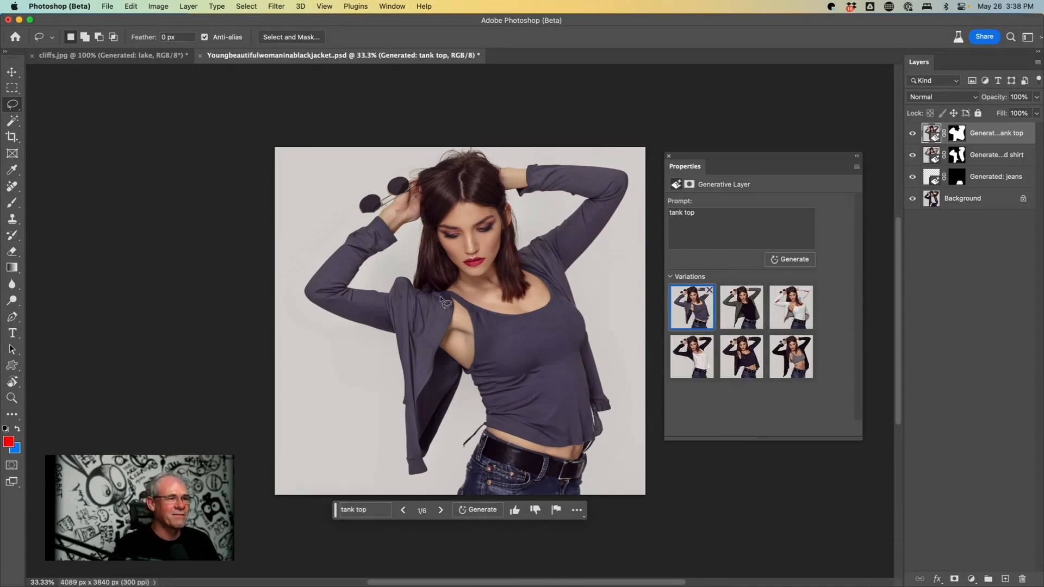
left_click(741, 309)
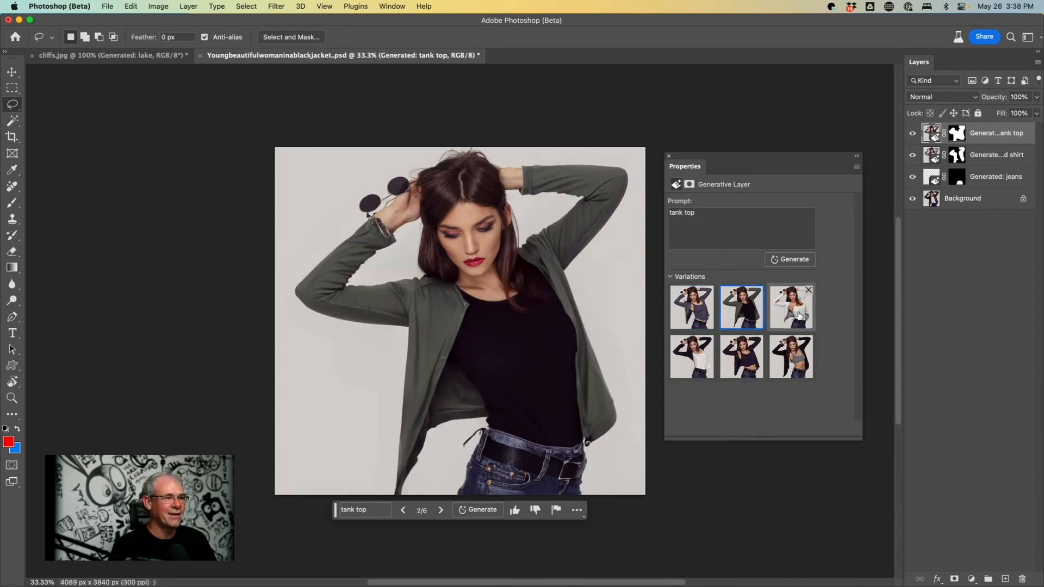
left_click(799, 315)
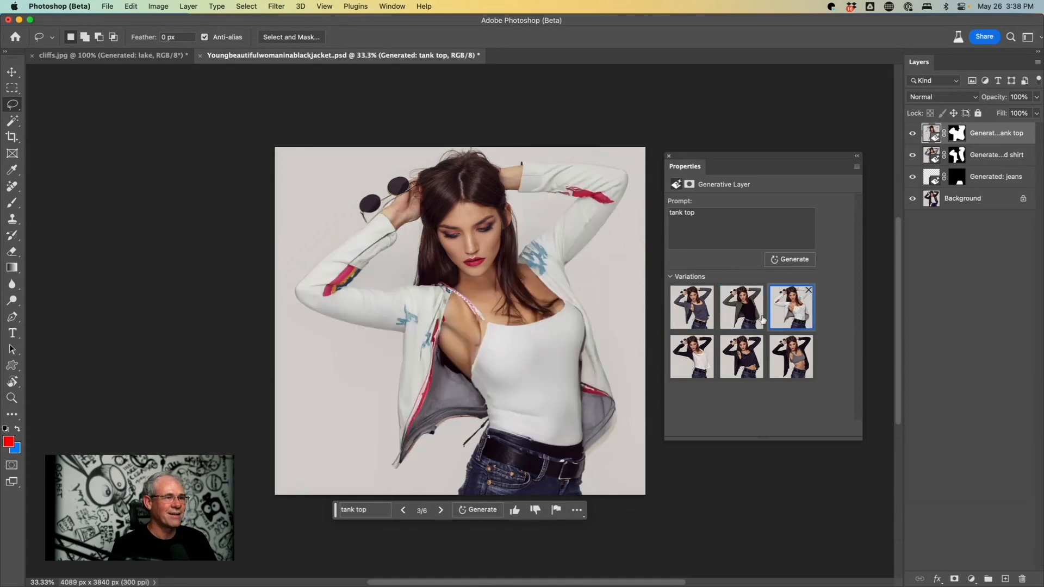
left_click(694, 316)
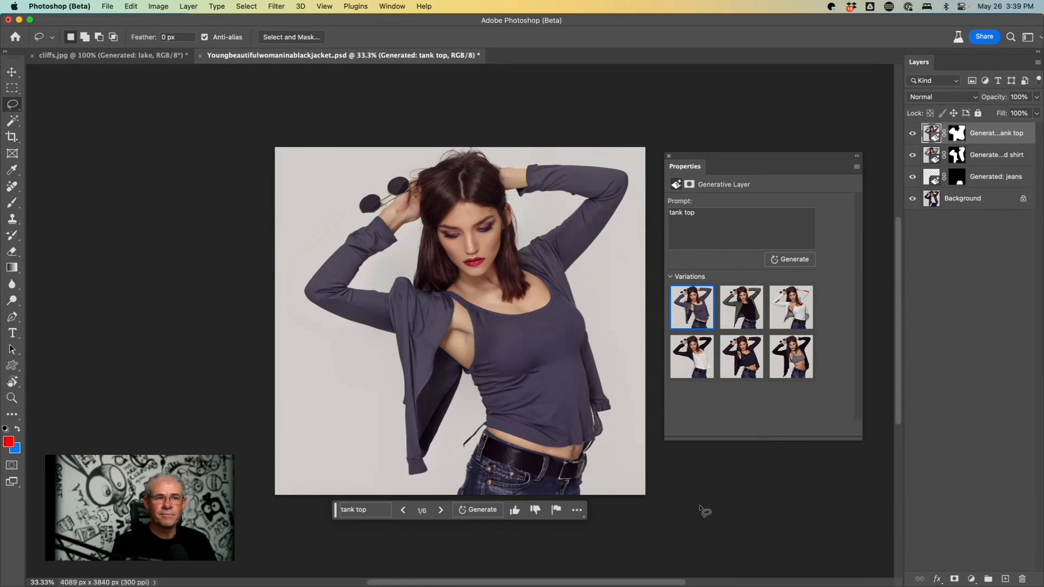
Generate a third set of tank top variations, compare them, and choose the second one, the white top with long white sleeves
left_click(477, 509)
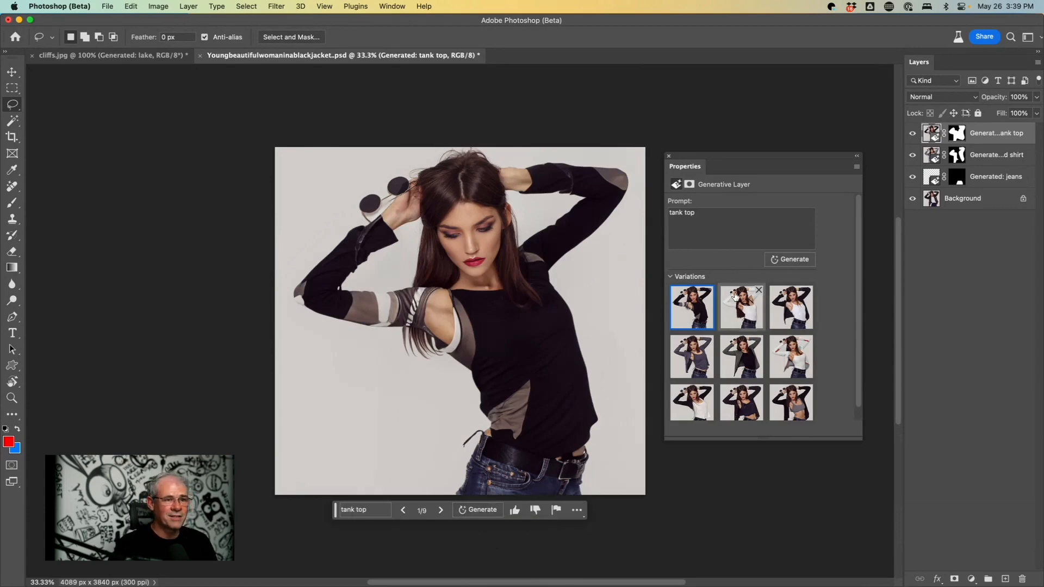
left_click(743, 307)
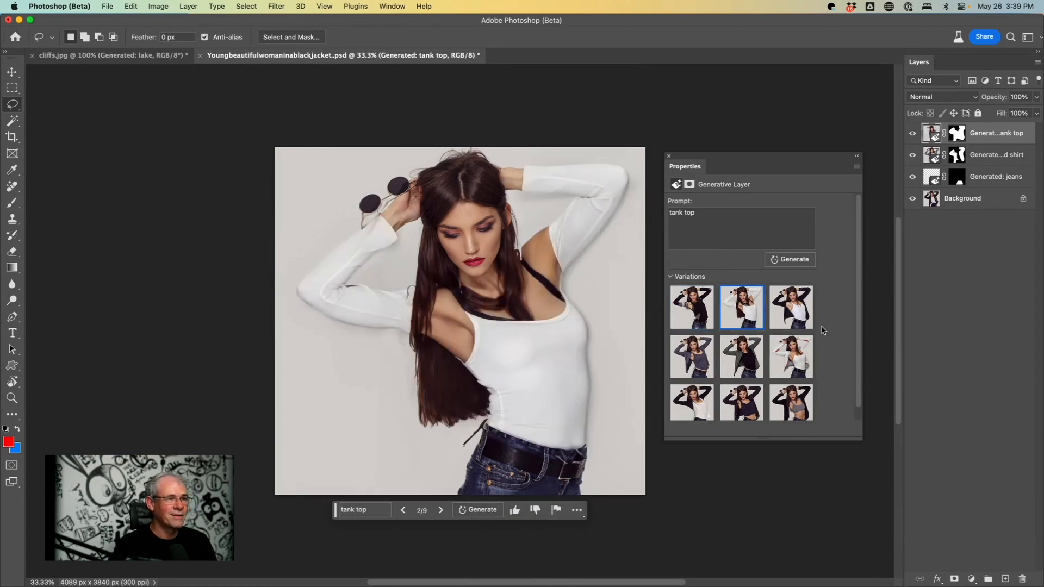
left_click(803, 320)
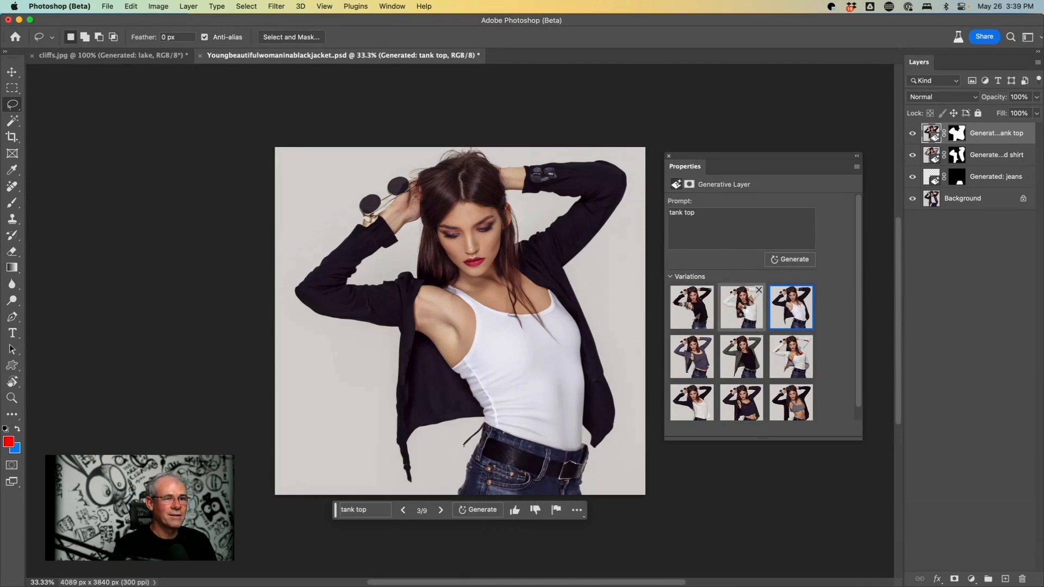
left_click(743, 311)
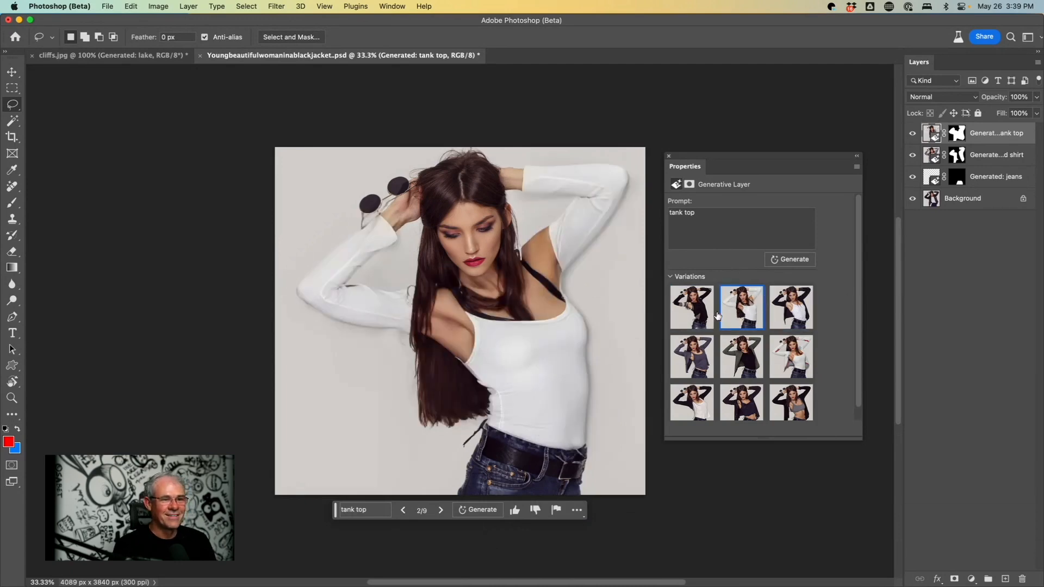
left_click(697, 311)
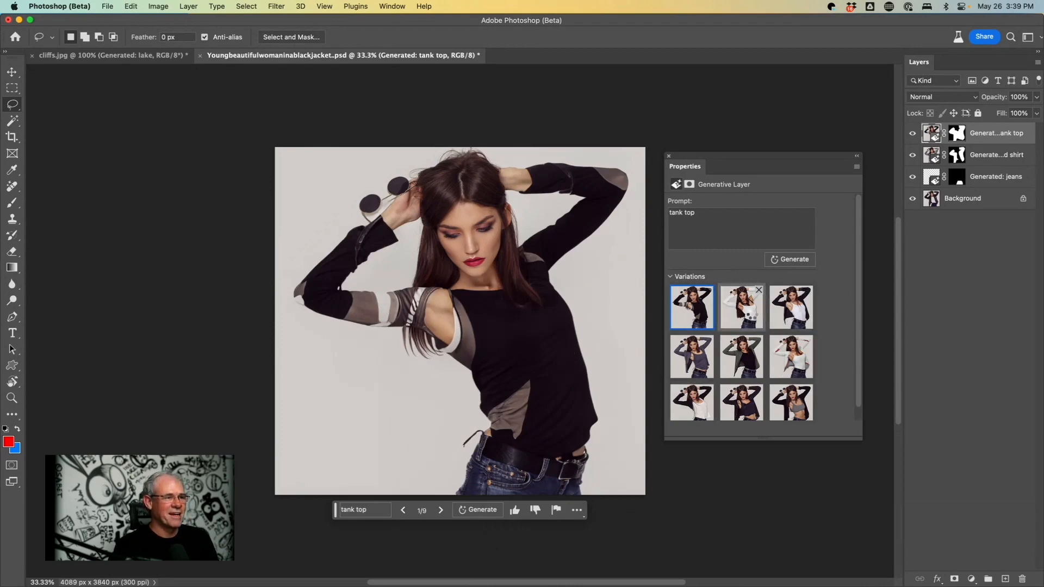
left_click(753, 318)
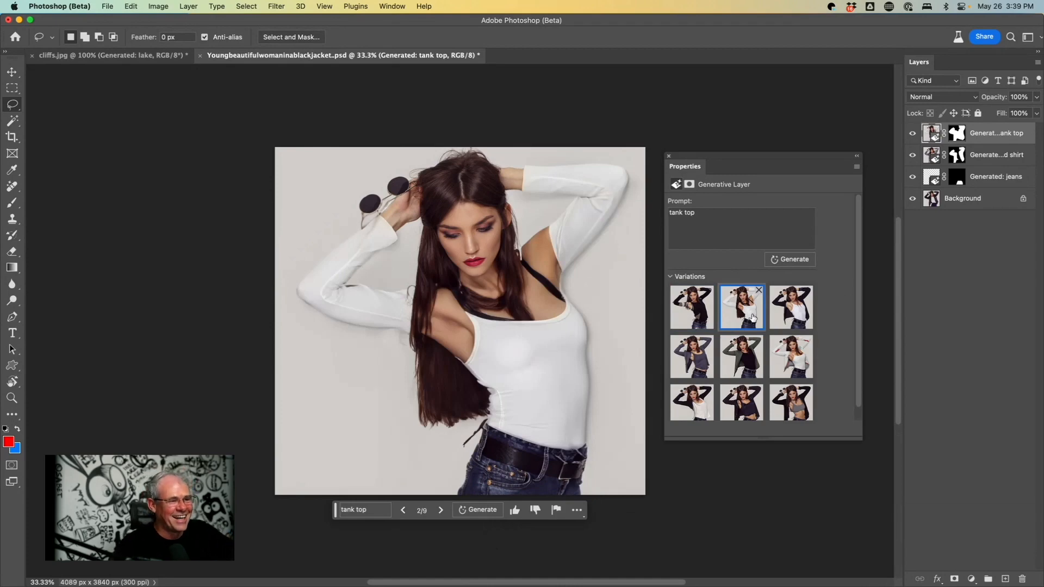
left_click(791, 322)
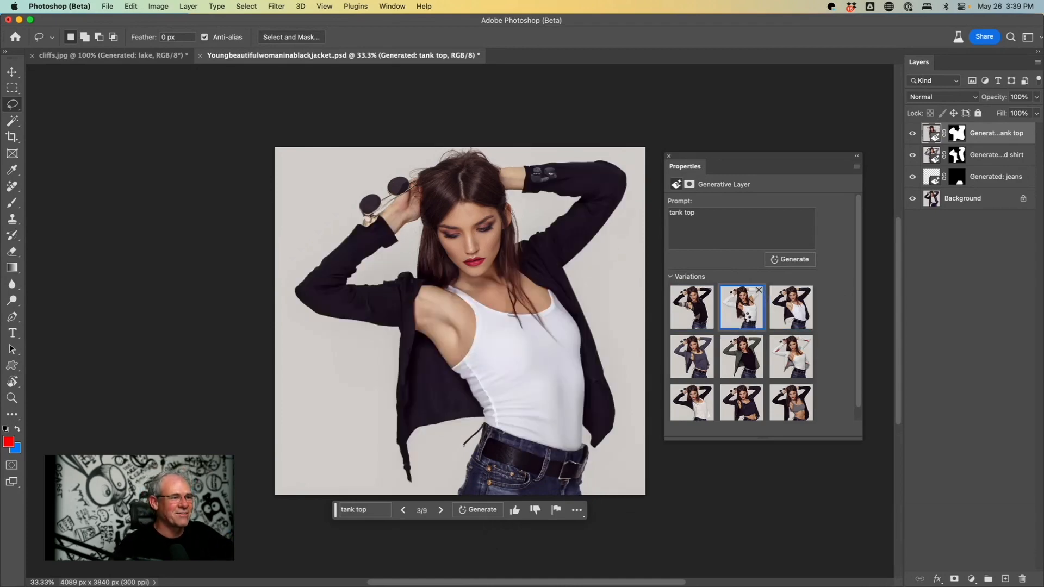
left_click(744, 313)
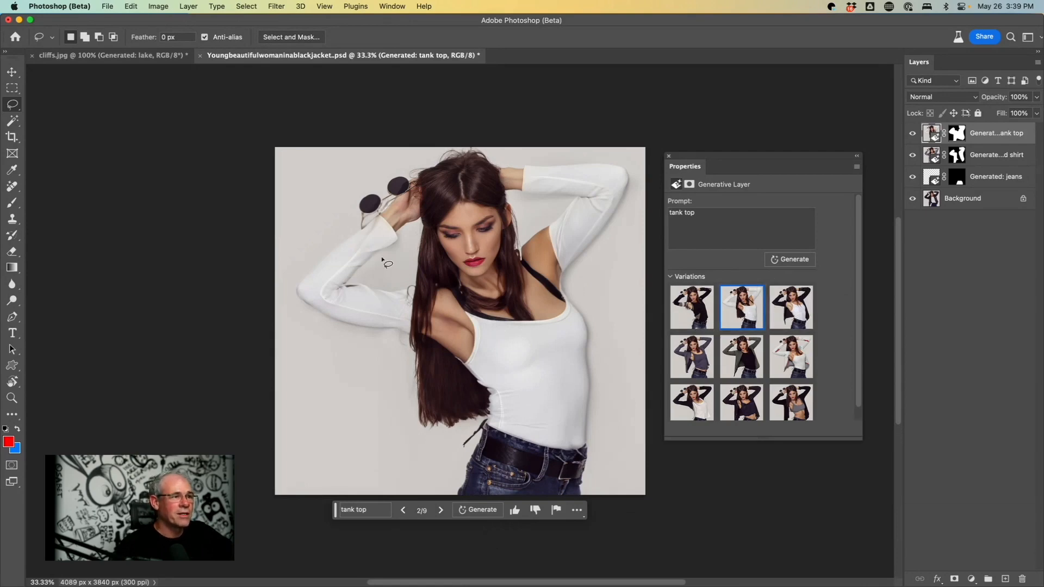
Lasso the long hair on both sides of the woman's face and replace it with generated "curly hair"
mouse_move(419, 224)
left_mouse_down()
mouse_move(458, 260)
mouse_move(489, 369)
mouse_move(492, 423)
mouse_move(417, 427)
mouse_move(401, 367)
mouse_move(420, 224)
left_mouse_up()
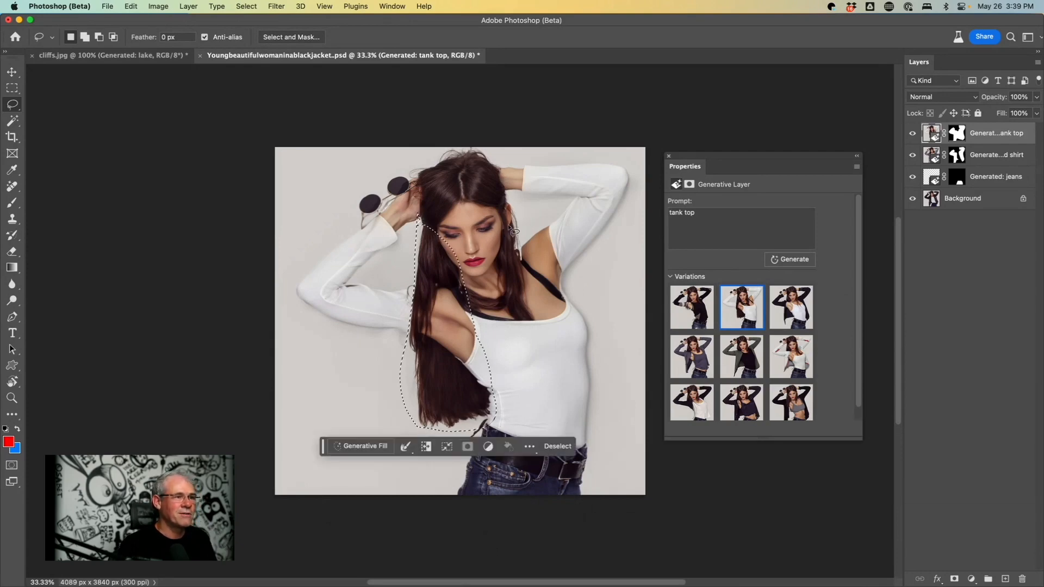
mouse_move(497, 228)
left_mouse_down()
mouse_move(509, 217)
mouse_move(538, 273)
left_mouse_up()
mouse_move(542, 328)
left_mouse_down()
mouse_move(505, 319)
mouse_move(500, 229)
left_mouse_up()
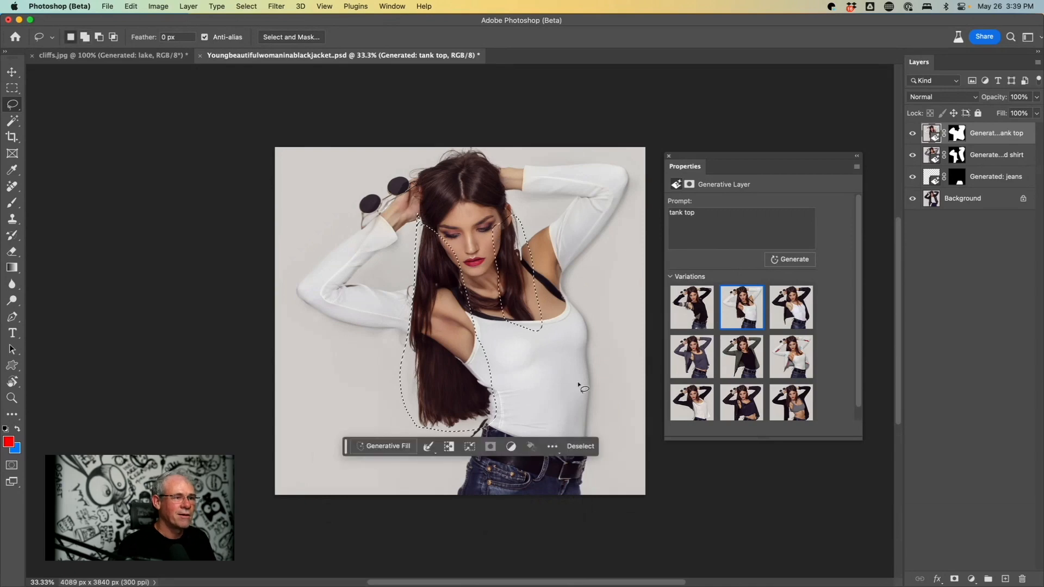
left_click(384, 446)
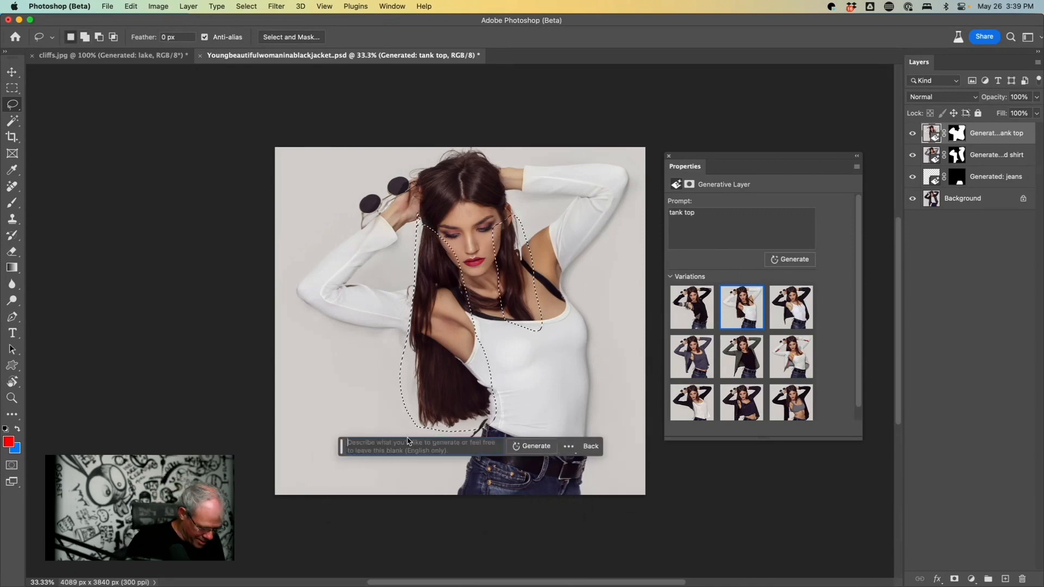
type("curly hair")
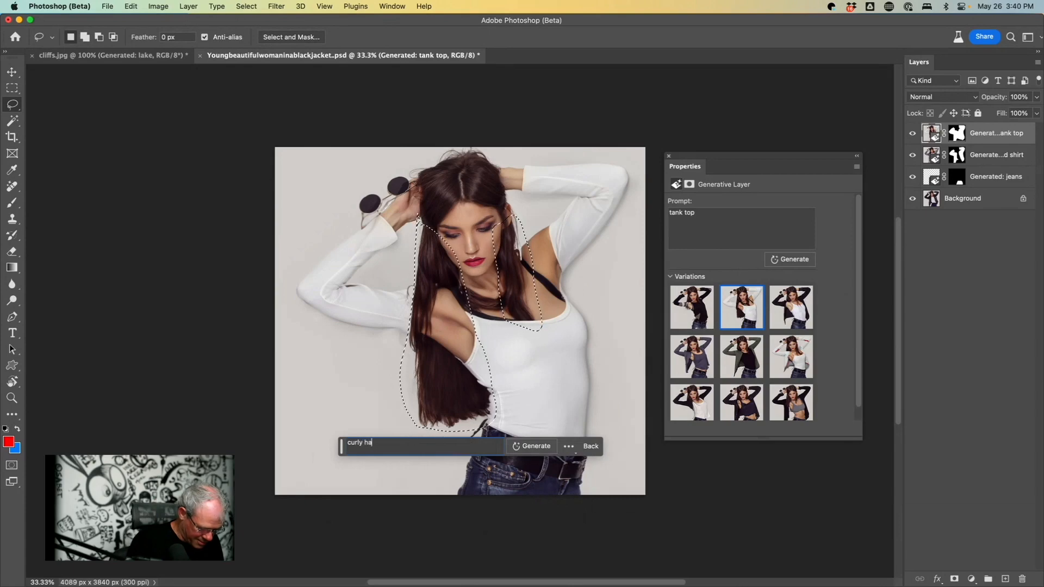
left_click(538, 446)
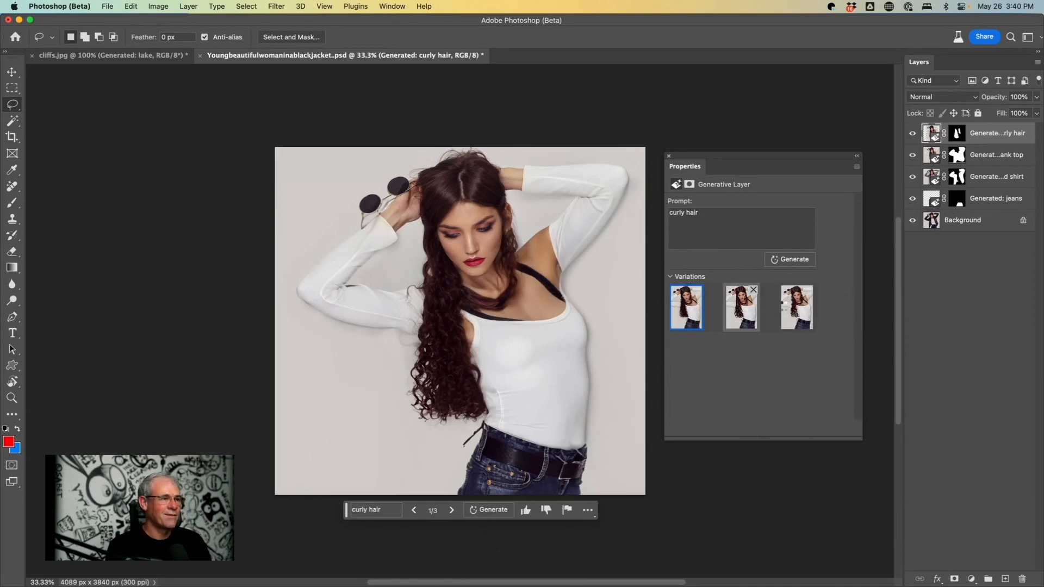
Compare the three curly hair variations and choose the first one
left_click(741, 308)
left_click(802, 314)
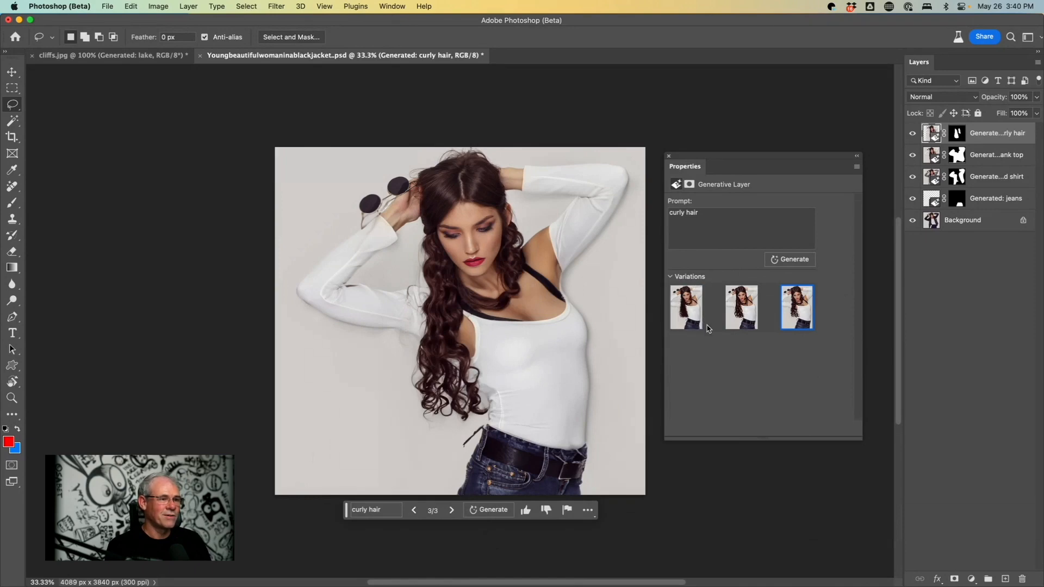
left_click(692, 318)
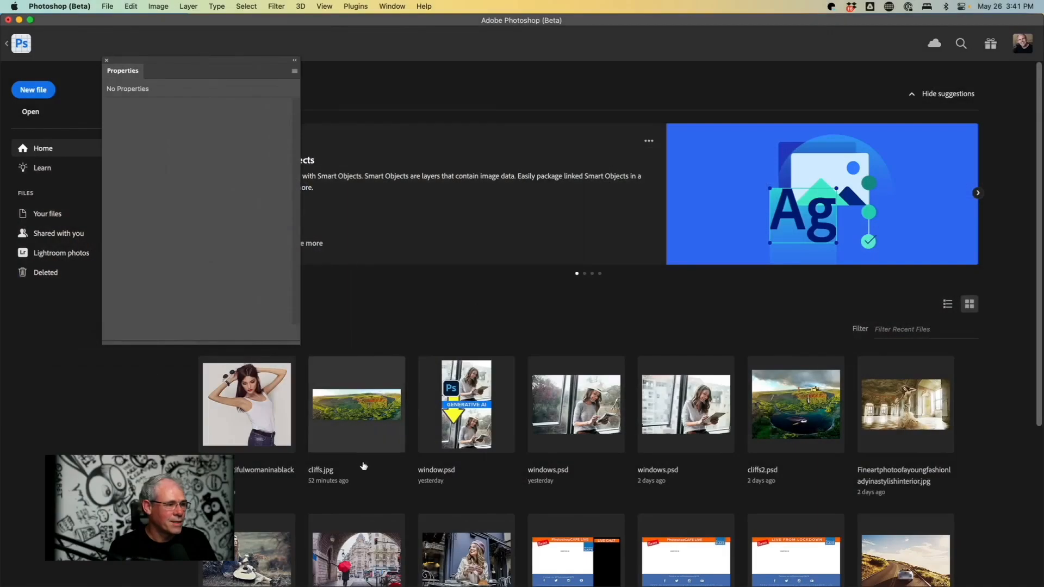
Open the recent photo of the woman in a beret at a café and move the document properties away from the image
scroll(389, 494, "down", 2)
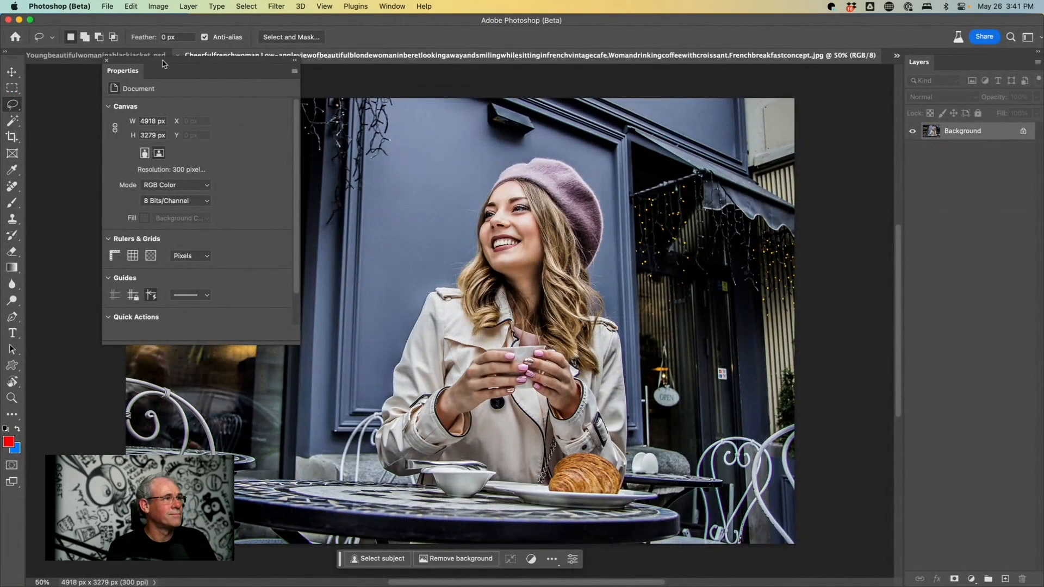
left_click_drag(160, 65, 128, 133)
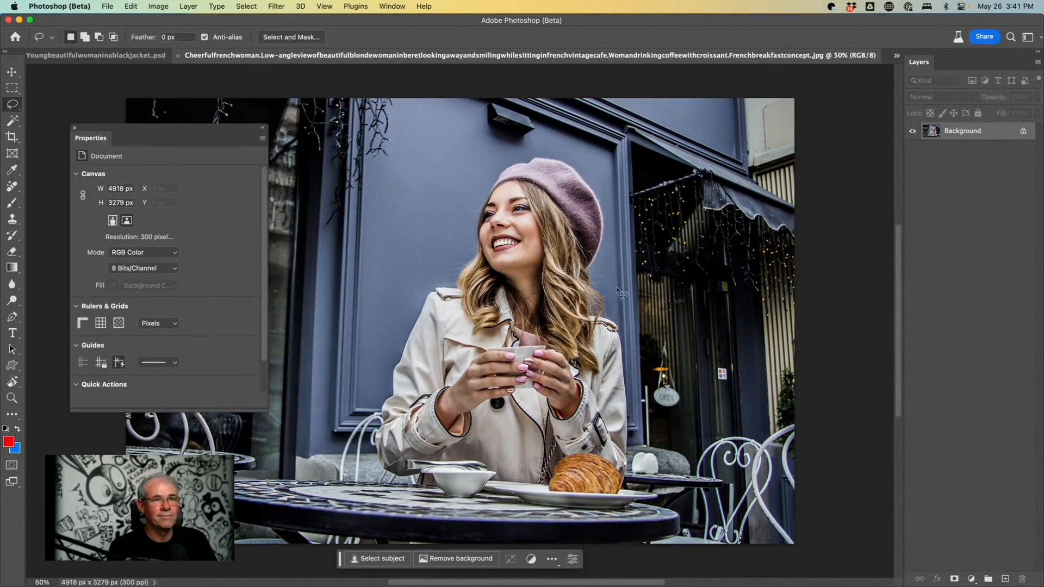
scroll(519, 313, "down", 5)
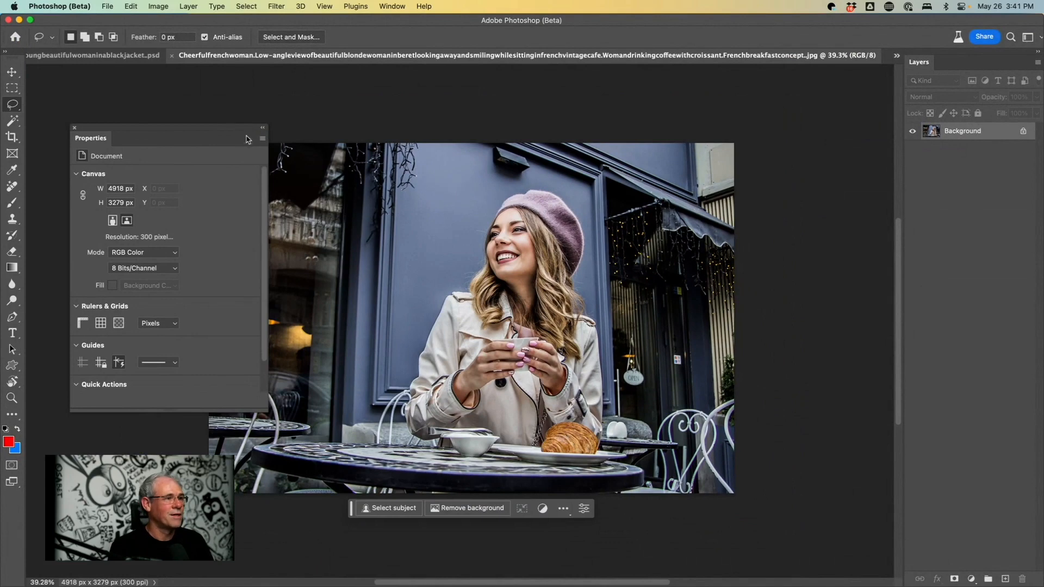
left_click_drag(216, 128, 185, 122)
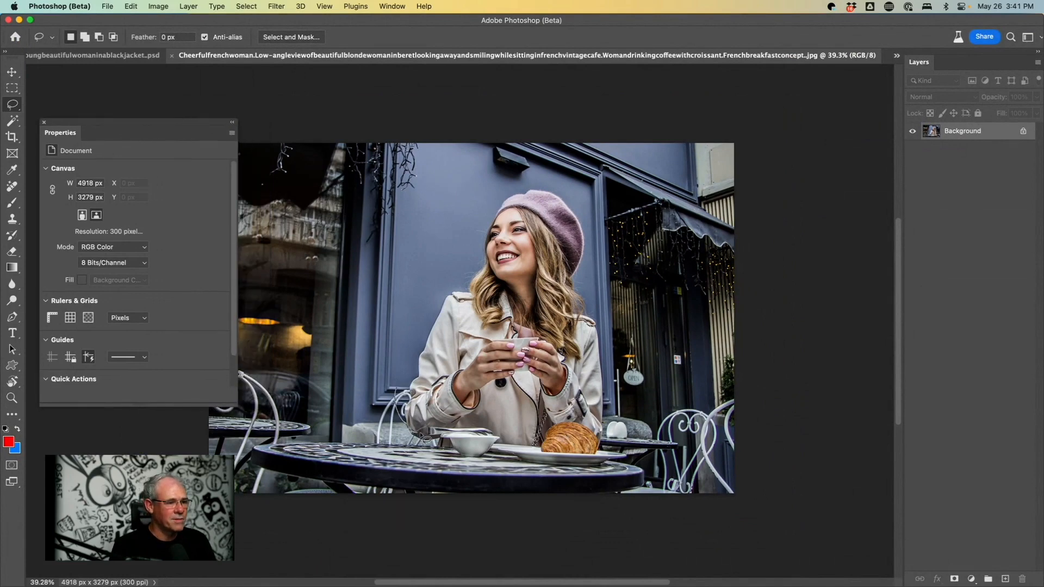
Lasso loosely around the woman in the beret, uncover the photo, and remove her with a Generative Fill that has an empty prompt
mouse_move(451, 429)
left_mouse_down()
mouse_move(512, 440)
mouse_move(590, 426)
mouse_move(606, 437)
mouse_move(618, 385)
mouse_move(602, 239)
left_mouse_up()
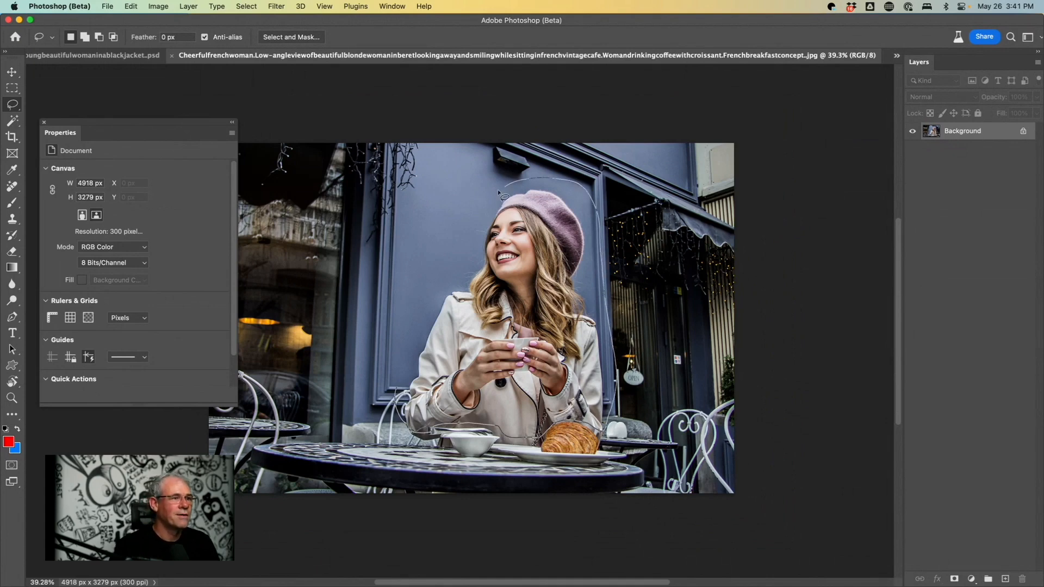
mouse_move(497, 190)
left_mouse_down()
mouse_move(465, 287)
mouse_move(397, 382)
mouse_move(404, 406)
left_mouse_up()
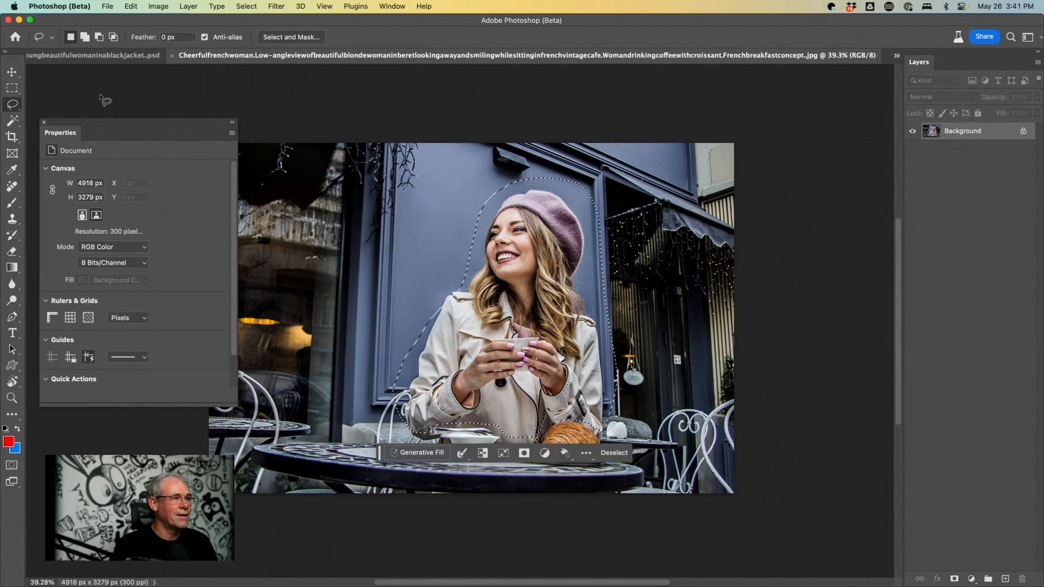
left_click_drag(122, 122, 79, 113)
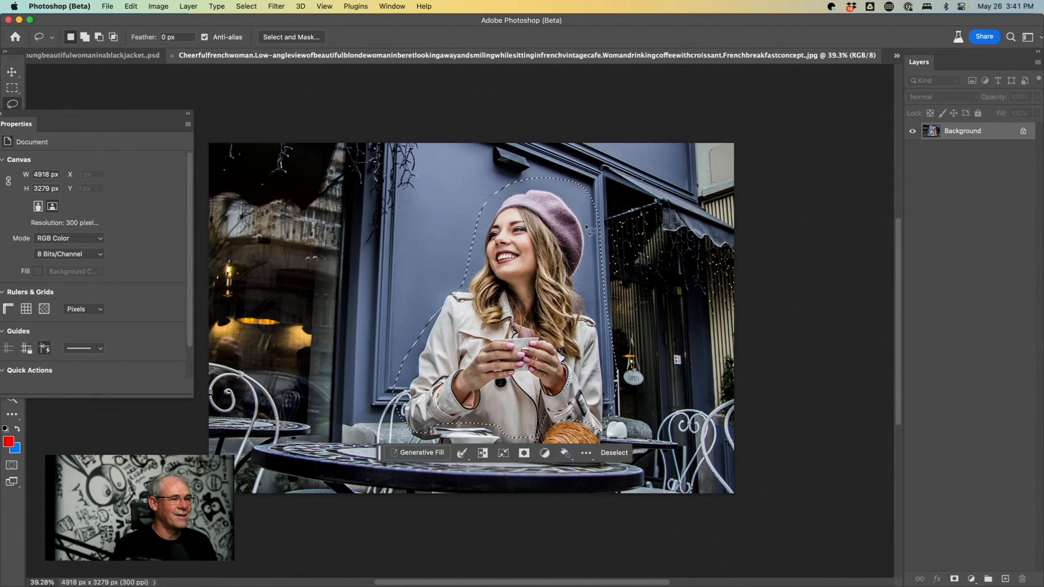
left_click(420, 447)
left_click(568, 451)
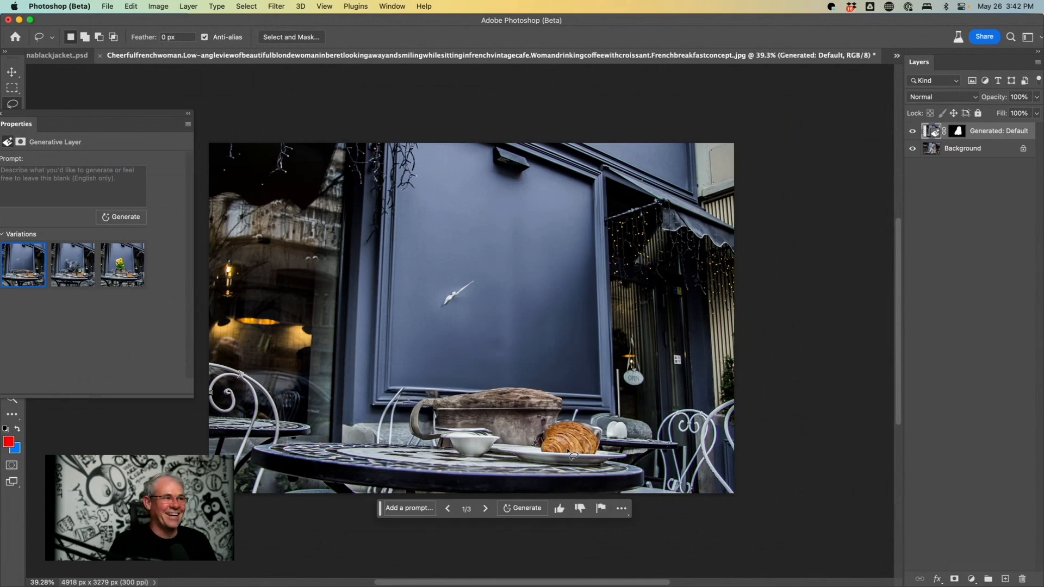
Compare the three variations of the café scene without the woman and keep the first one
left_click(74, 266)
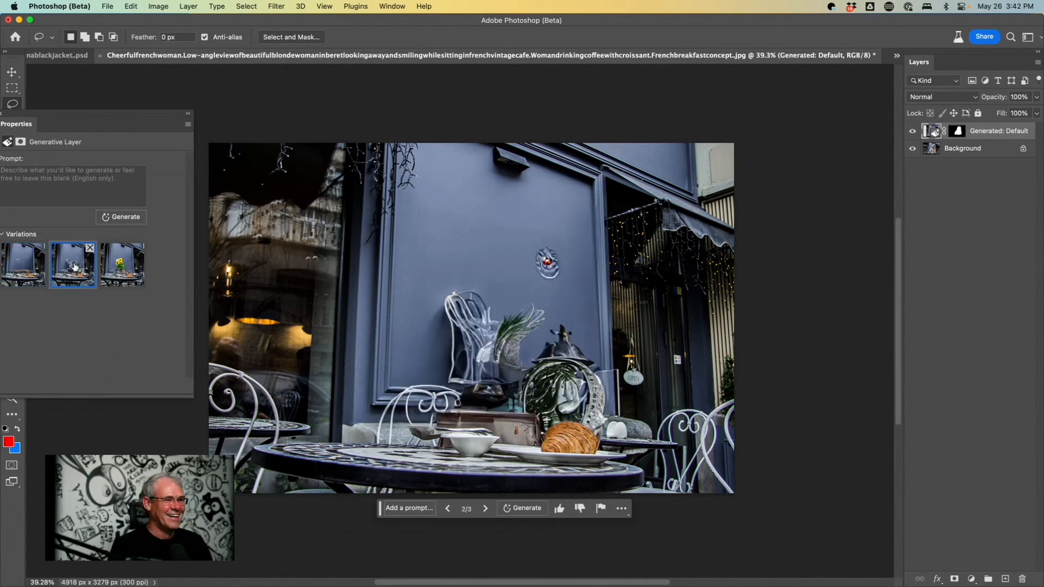
left_click(120, 270)
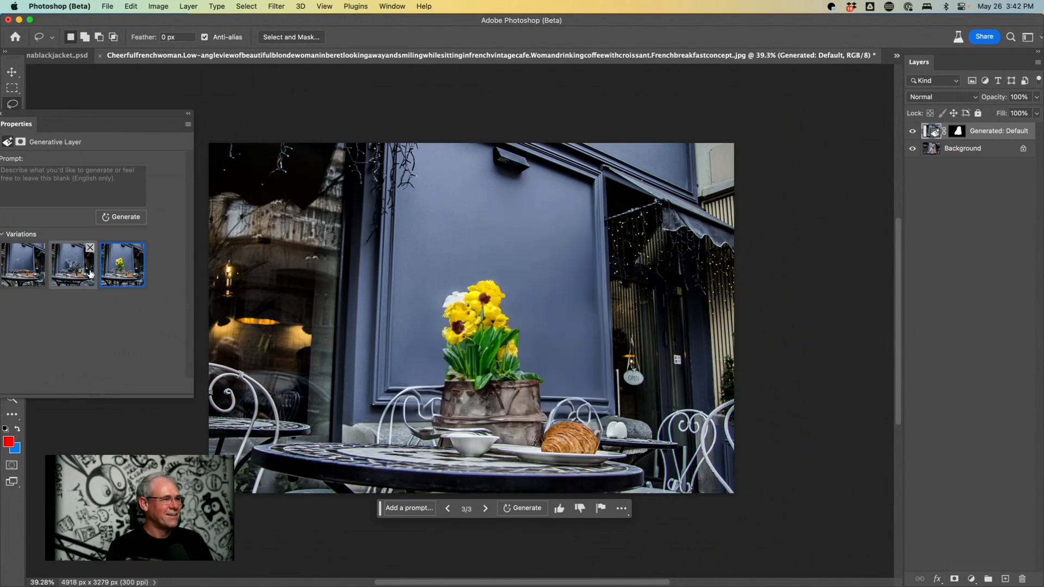
left_click(73, 265)
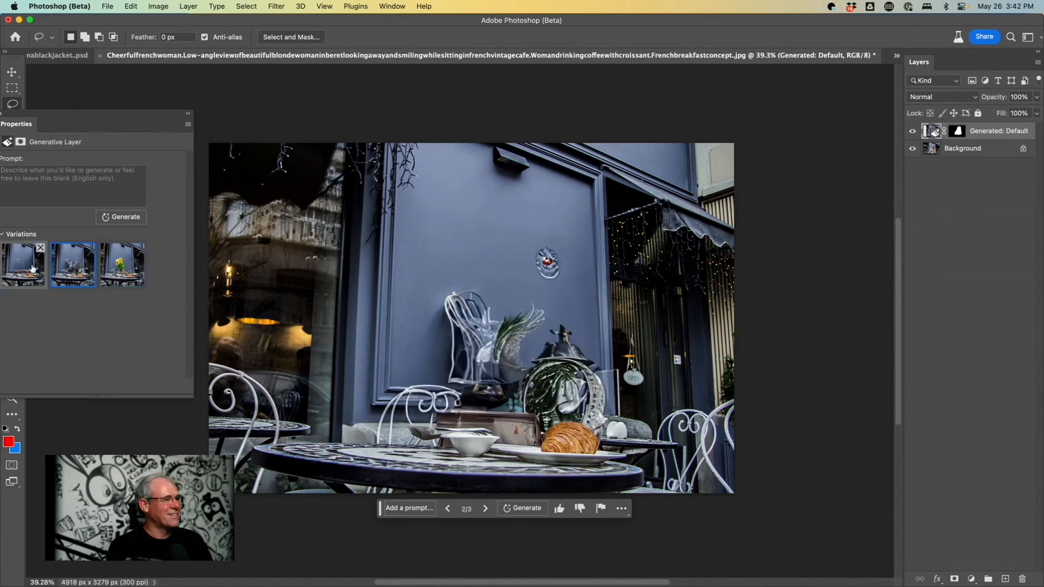
left_click(32, 268)
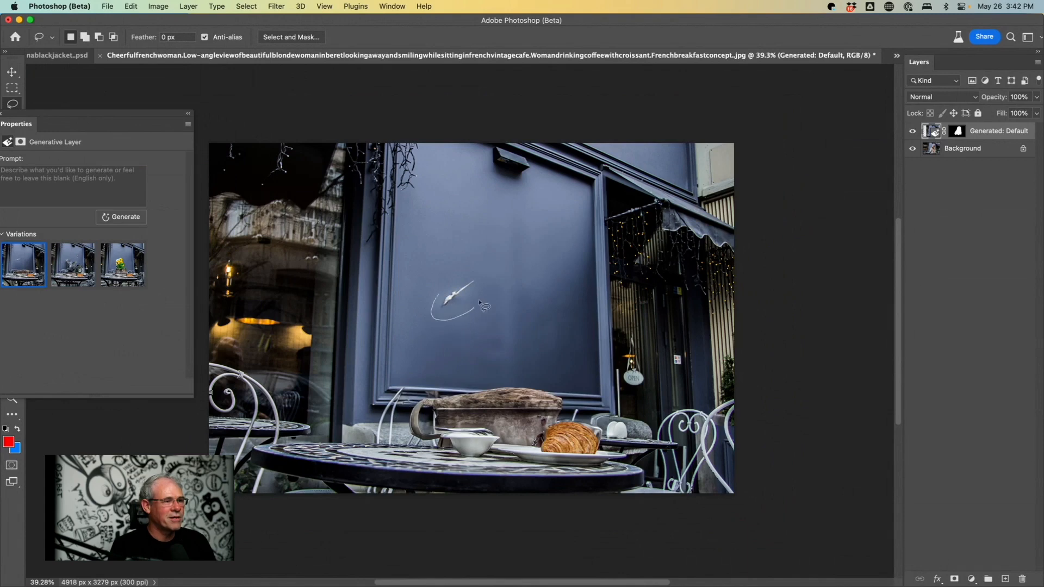
Lasso the stray white mark on the blue wall, remove it with an empty-prompt Generative Fill, and uncover the photo
left_click_drag(479, 274, 459, 282)
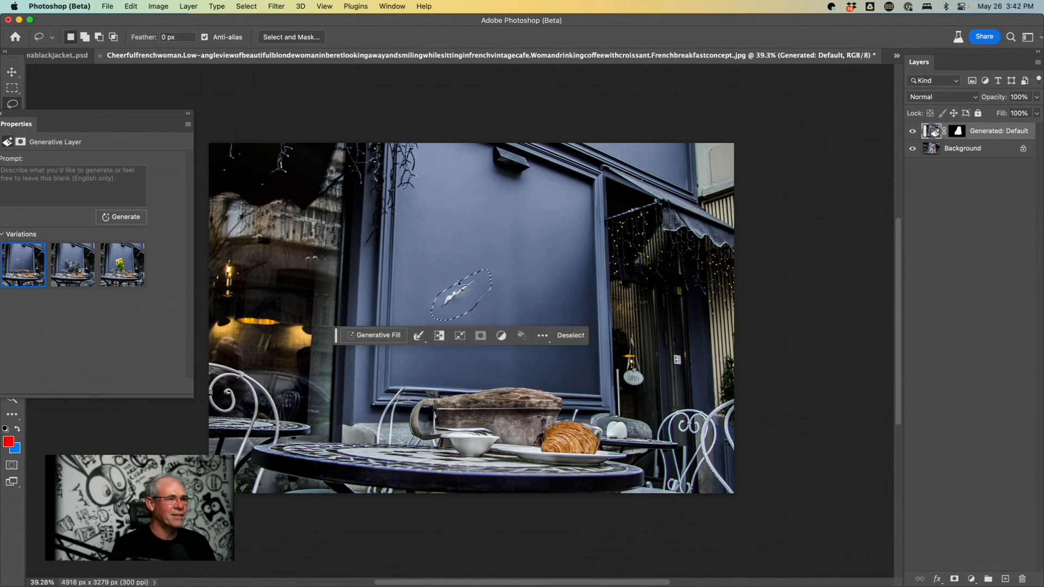
left_click(368, 336)
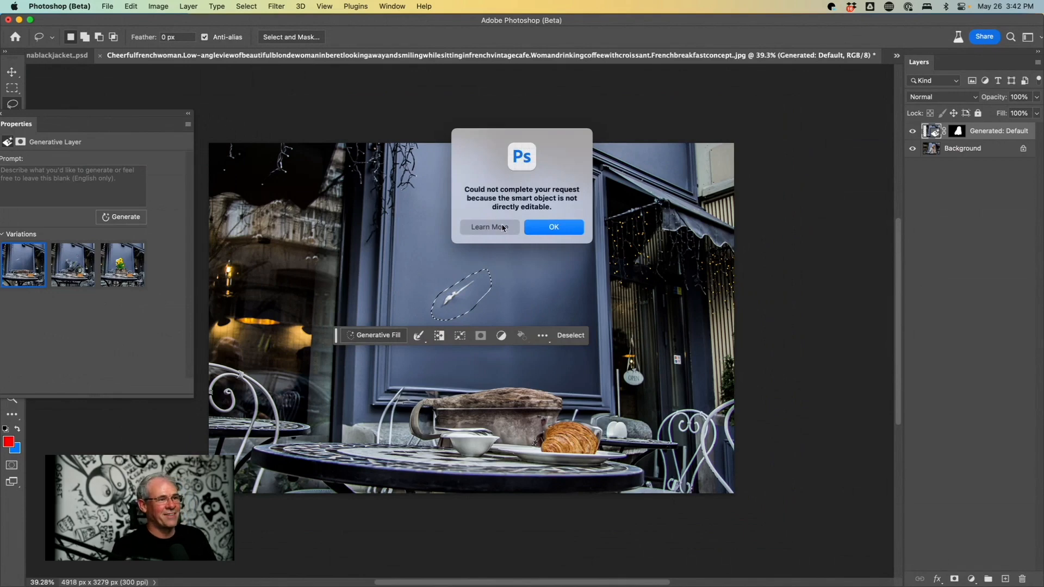
left_click(552, 228)
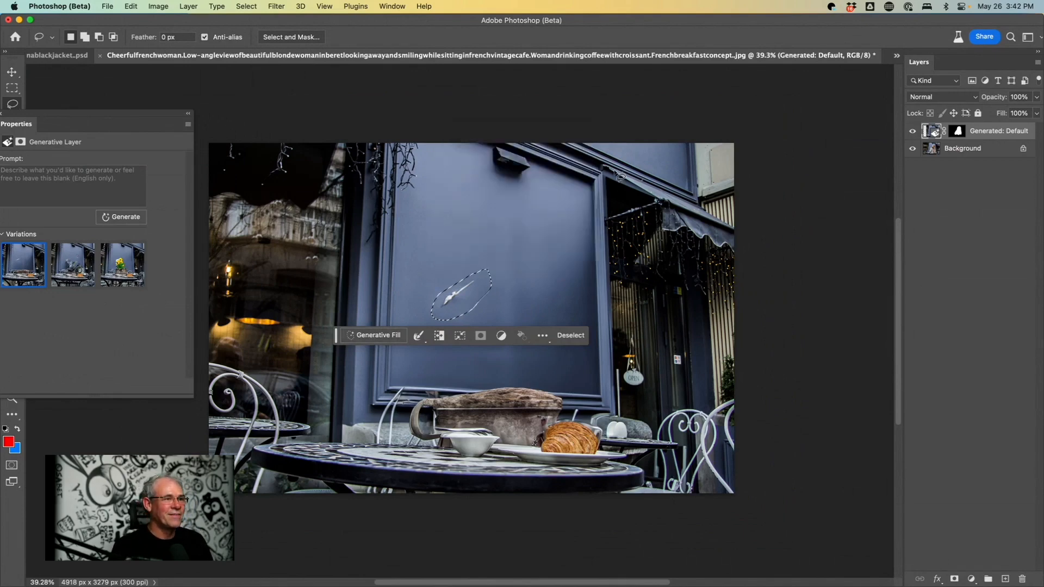
left_click(372, 335)
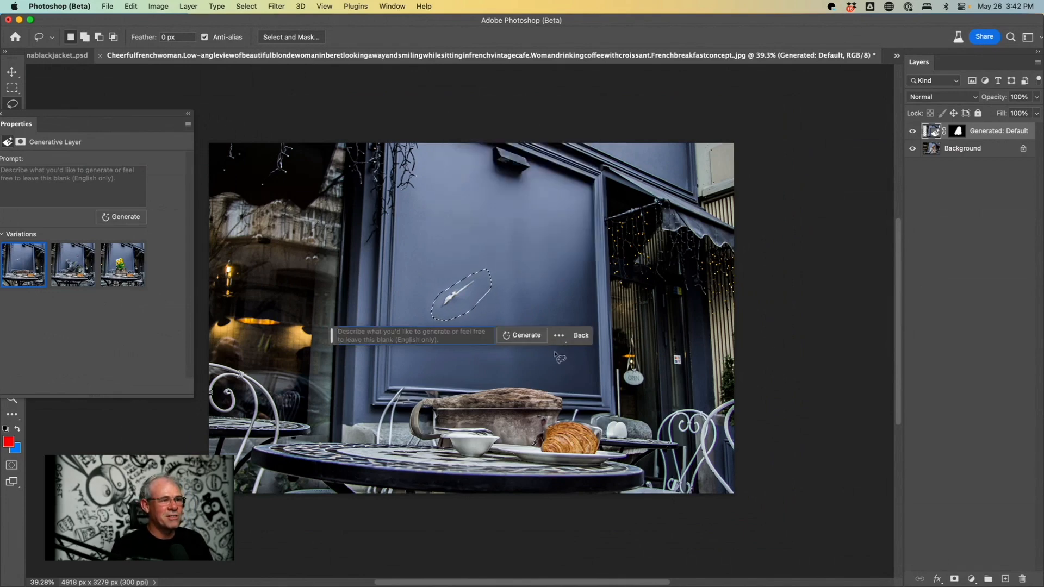
left_click(522, 335)
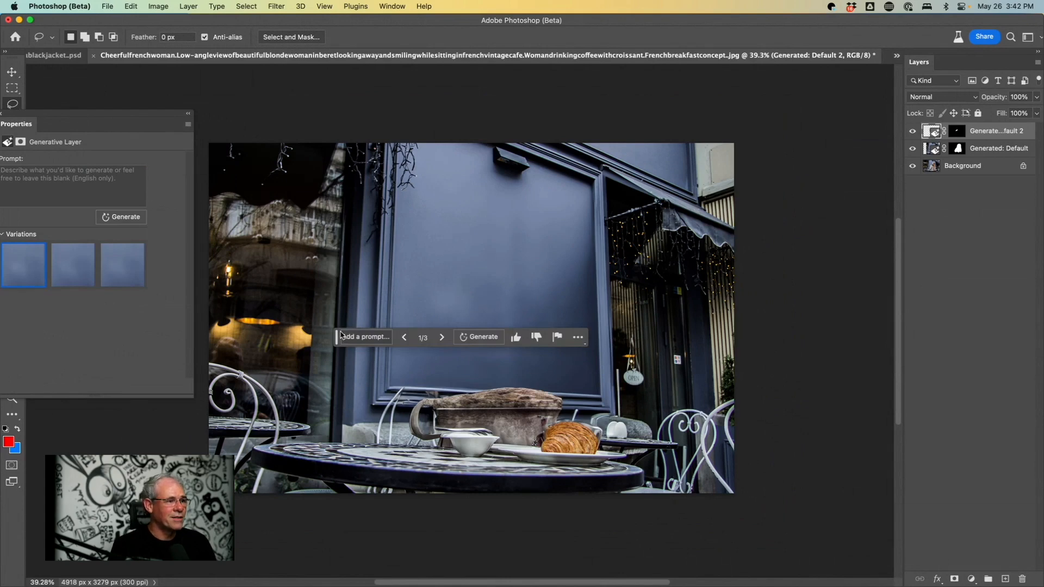
left_click_drag(337, 338, 865, 317)
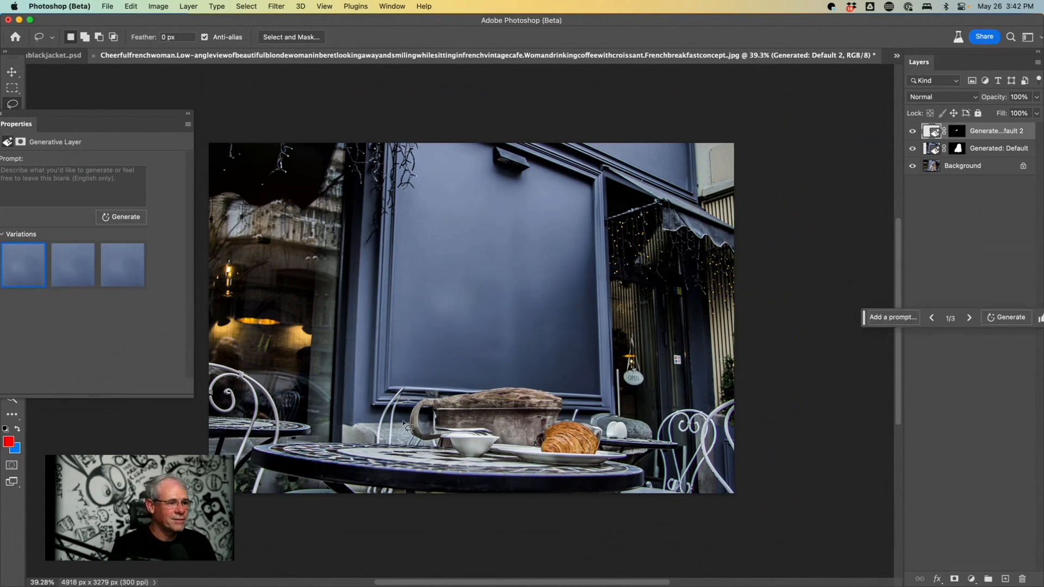
Lasso a tall dog-sized area behind the café table beside the wooden pot and fill it with a generated "dog"
mouse_move(350, 427)
left_mouse_down()
mouse_move(373, 459)
mouse_move(460, 456)
mouse_move(485, 402)
mouse_move(479, 336)
mouse_move(456, 282)
mouse_move(435, 264)
mouse_move(358, 339)
mouse_move(352, 416)
left_mouse_up()
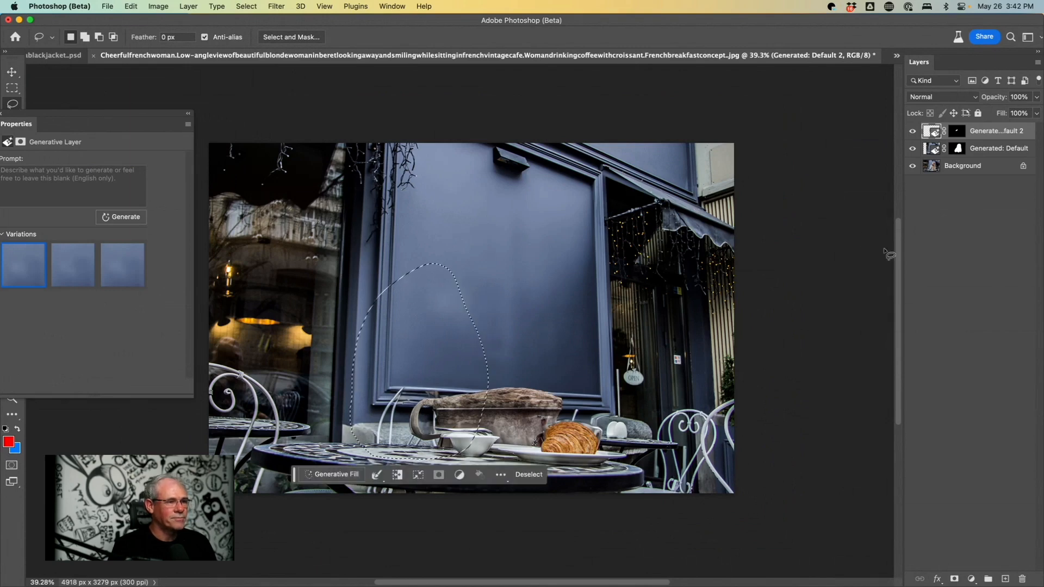
left_click(308, 474)
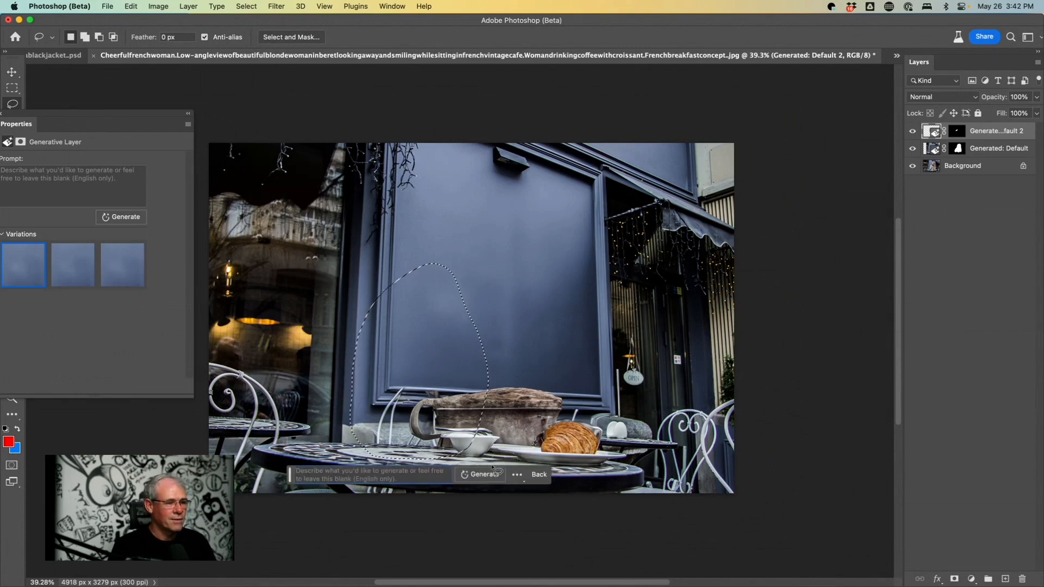
type("dog")
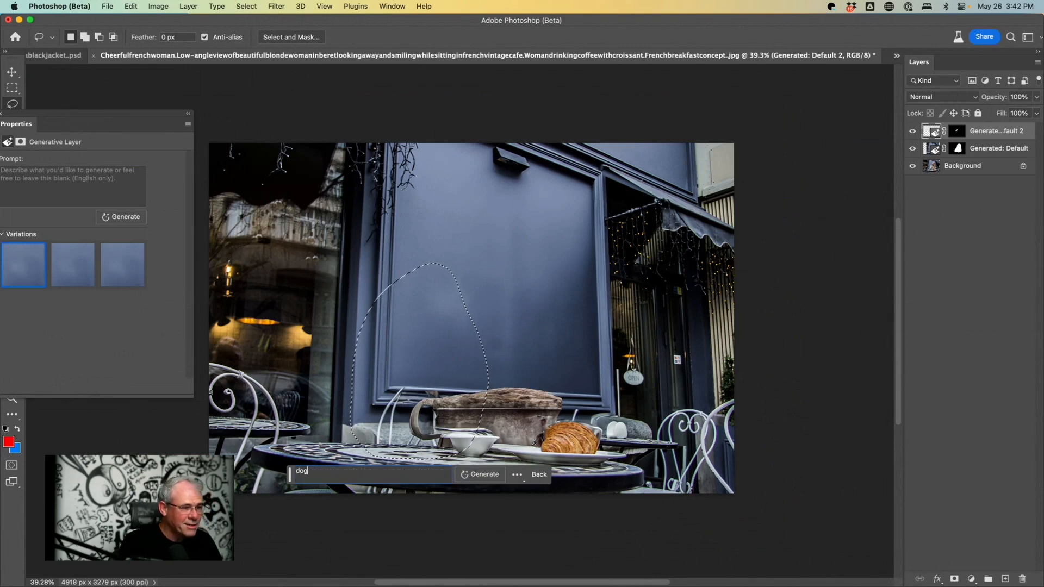
left_click(496, 475)
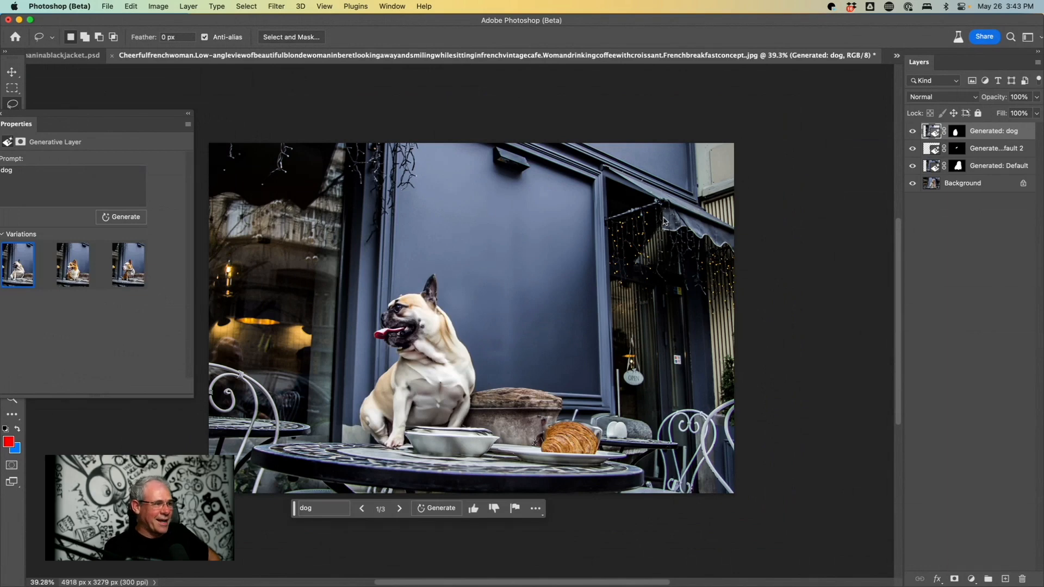
Compare the dog variations and choose the second one, the corgi
left_click(73, 265)
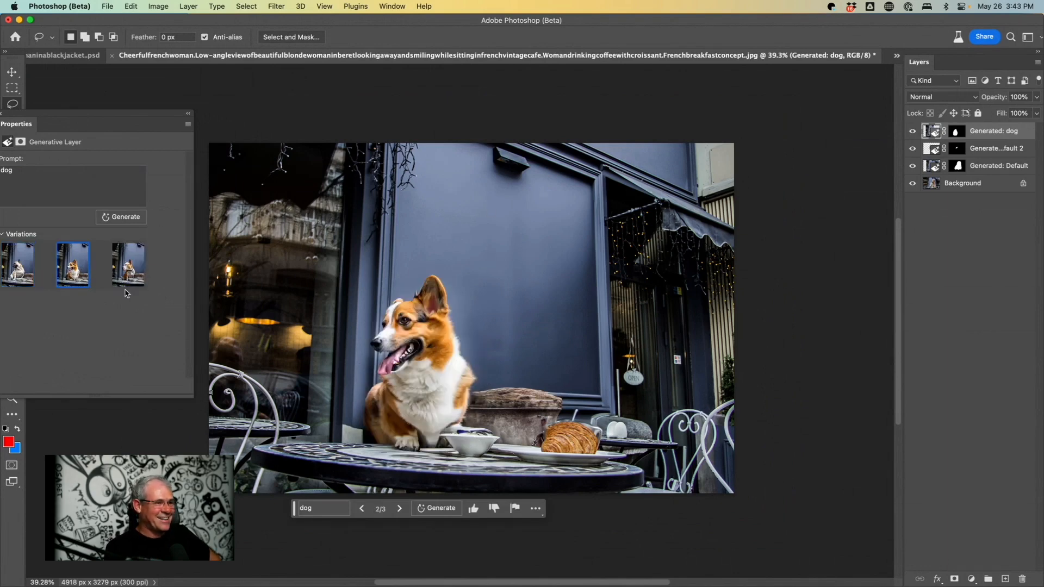
left_click(127, 272)
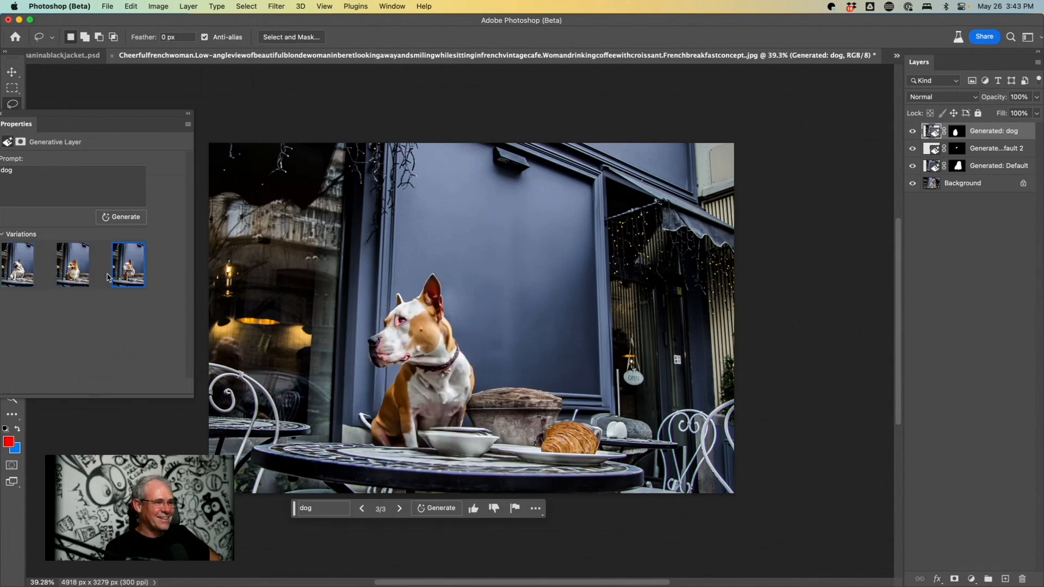
left_click(76, 274)
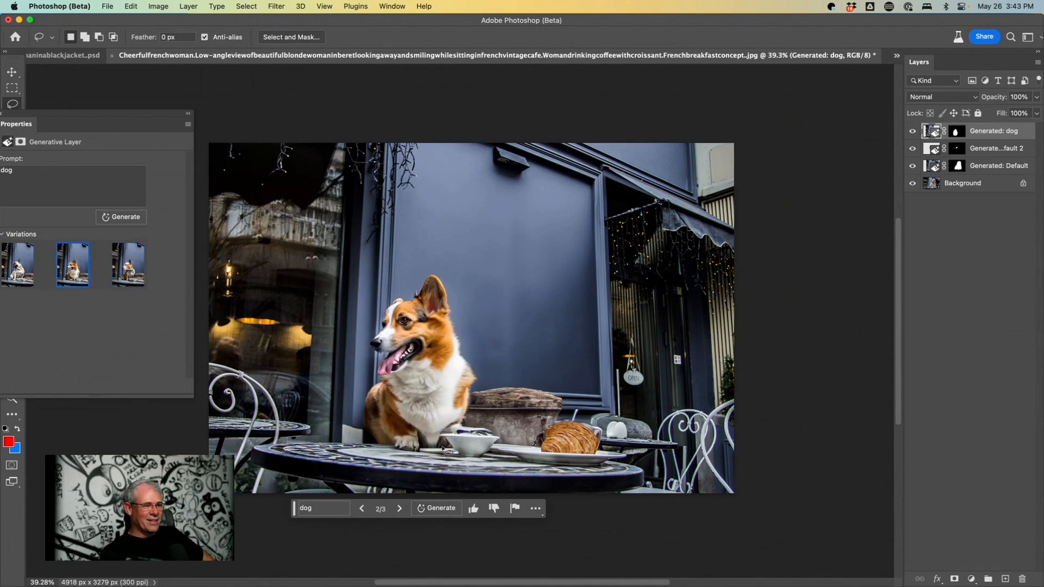
Lasso a small round area just above the wooden pot and fill it with a generated "cat"
mouse_move(505, 385)
left_mouse_down()
mouse_move(557, 385)
mouse_move(557, 365)
mouse_move(516, 338)
mouse_move(488, 362)
mouse_move(497, 394)
mouse_move(546, 390)
left_mouse_up()
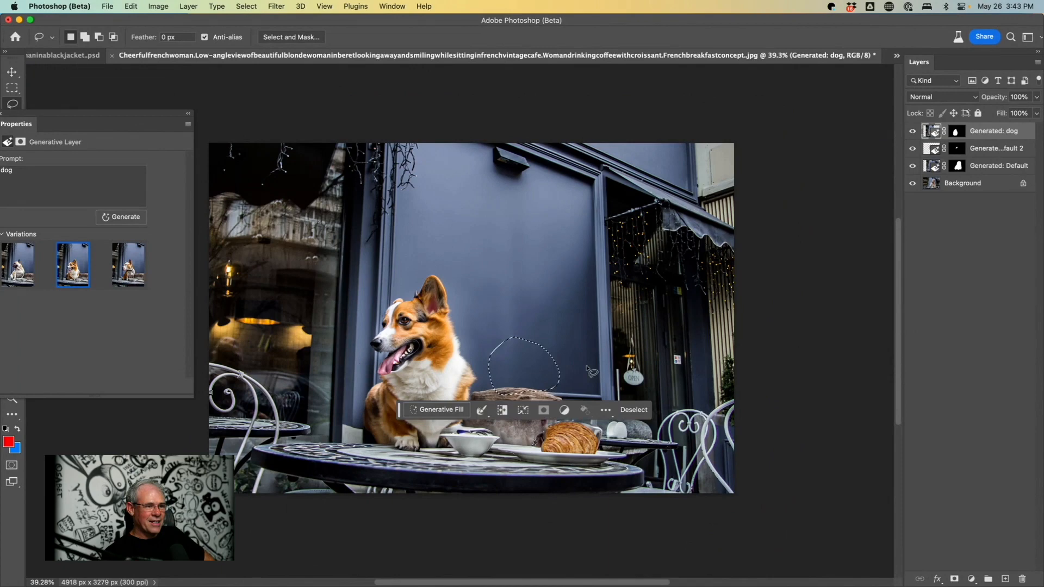
left_click(442, 410)
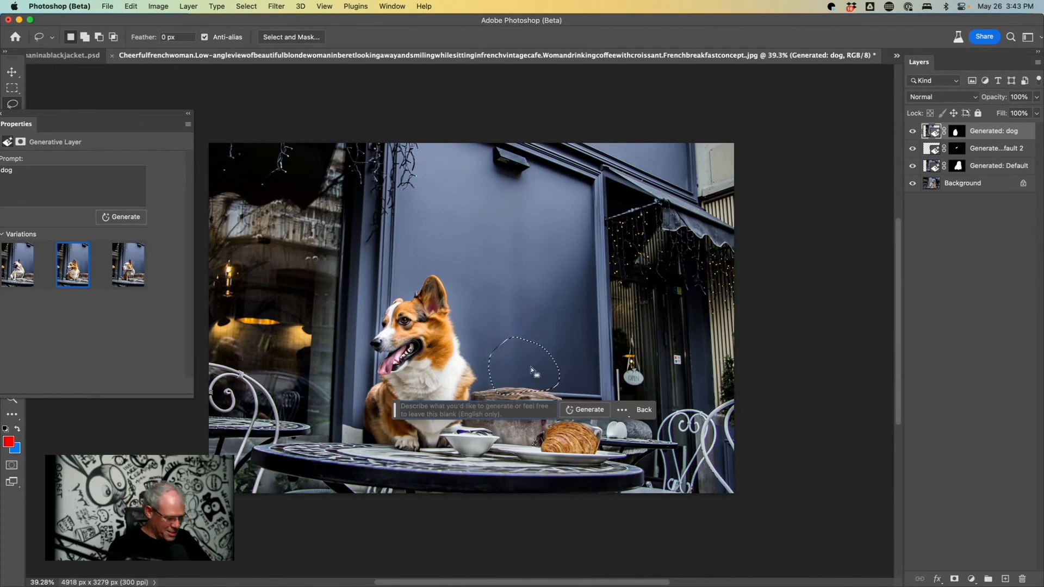
type("cat")
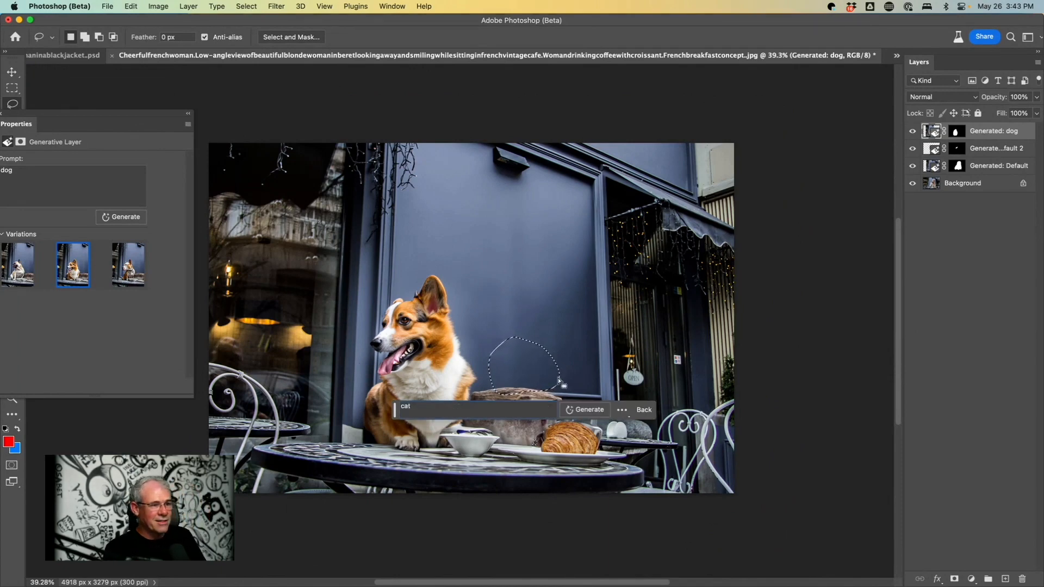
left_click(585, 409)
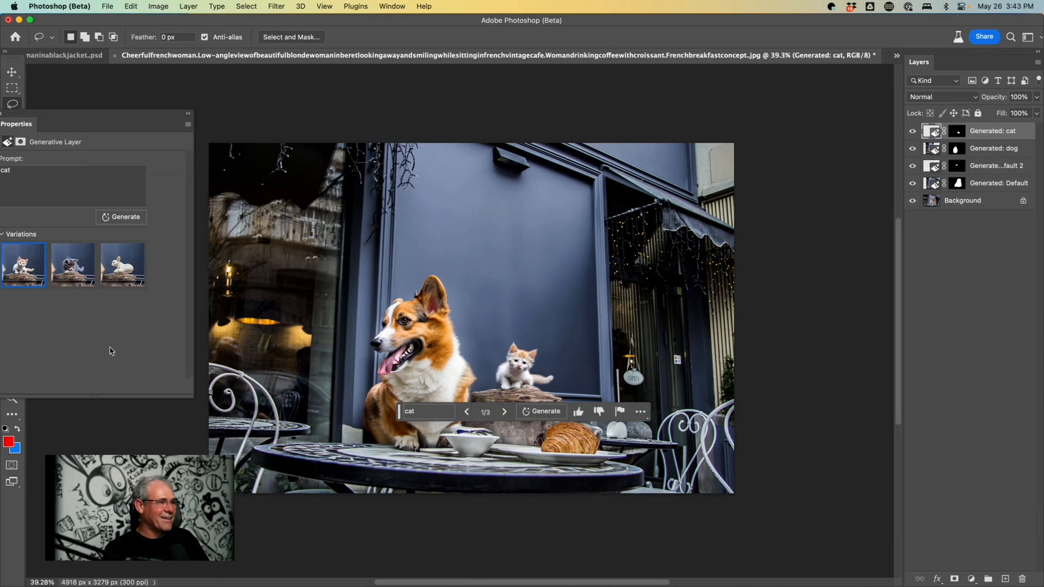
Compare the cat variations, choose the second one with the gray kitten, and move the floating task bar off the photo
left_click(76, 266)
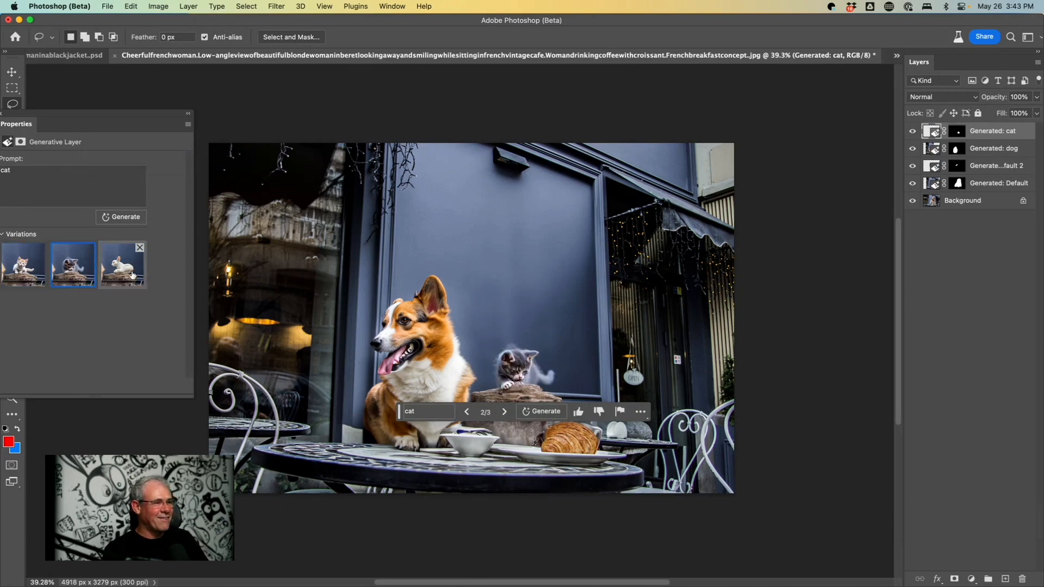
left_click(124, 270)
left_click(79, 267)
left_click_drag(399, 413, 488, 516)
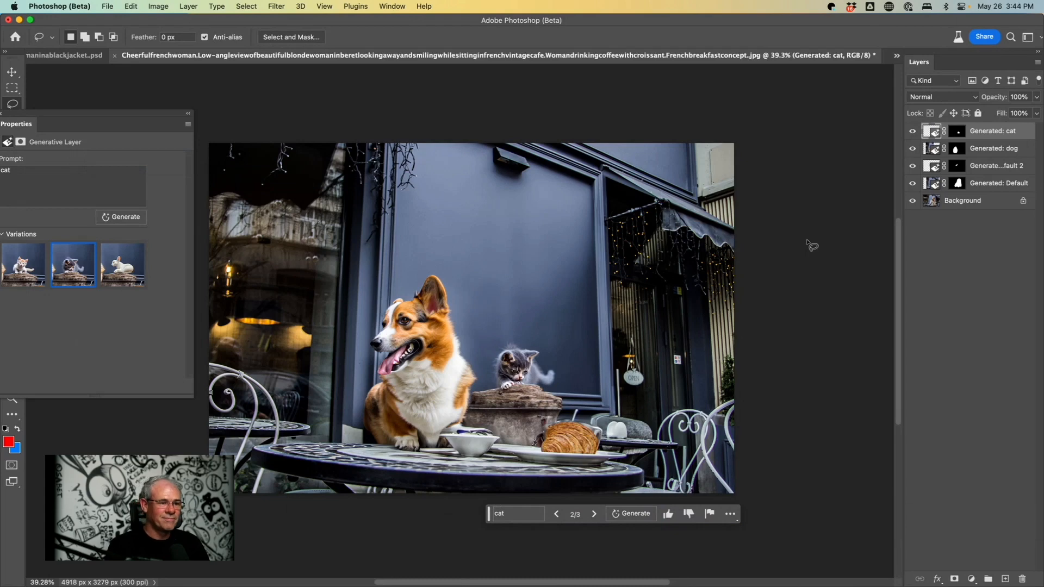
Lasso the area around the hanging open sign above the white chairs and fill it with a generated "chicken"
mouse_move(629, 440)
left_mouse_down()
mouse_move(649, 451)
mouse_move(691, 424)
mouse_move(672, 333)
mouse_move(626, 435)
left_mouse_up()
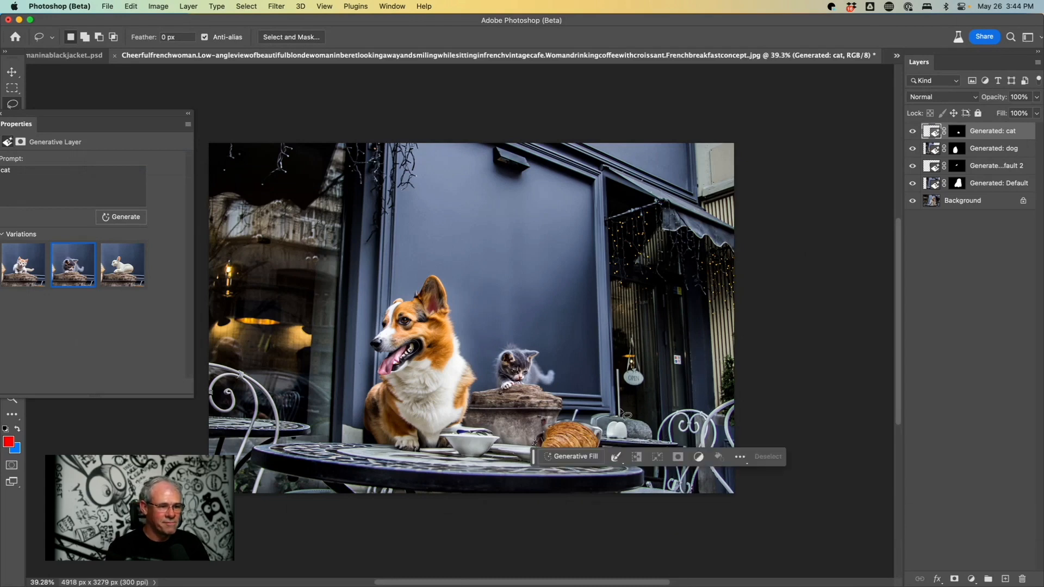
left_click(596, 457)
type("chicken")
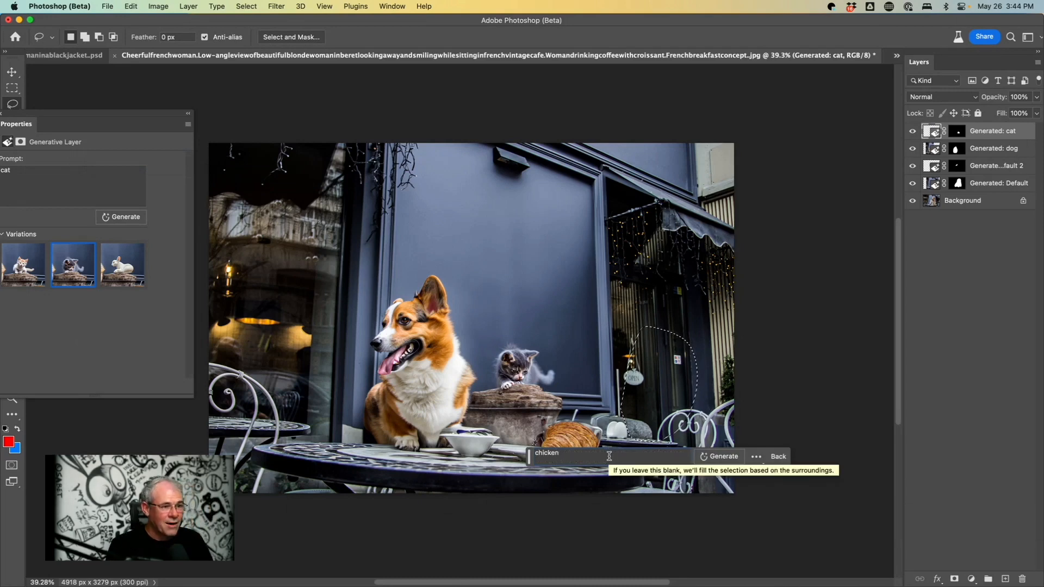
left_click(715, 457)
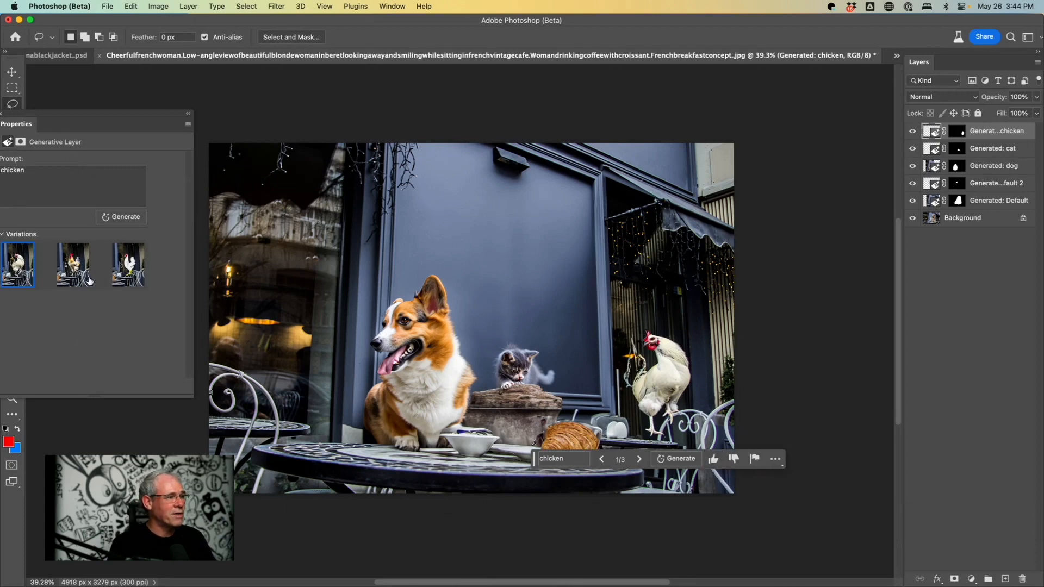
Compare the chicken variations, keep the first one, and move the floating task bar below the photo
left_click(87, 279)
left_click(122, 279)
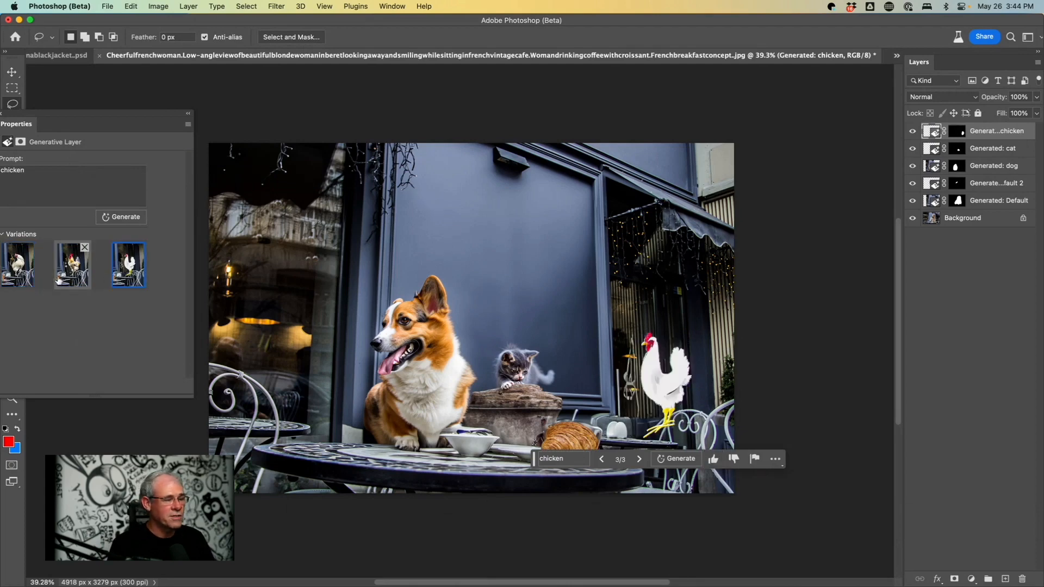
left_click(22, 266)
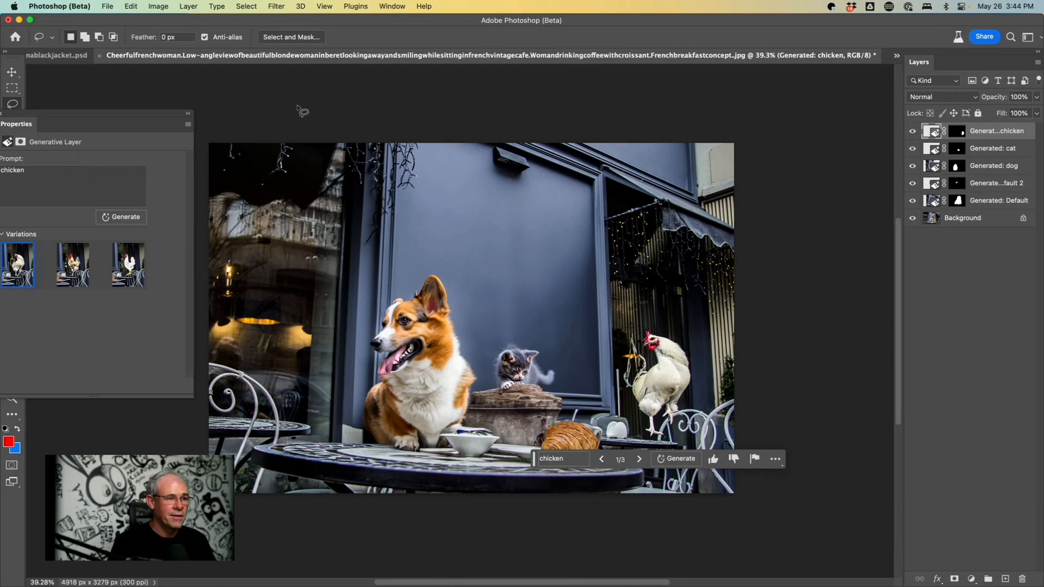
left_click_drag(535, 462, 548, 523)
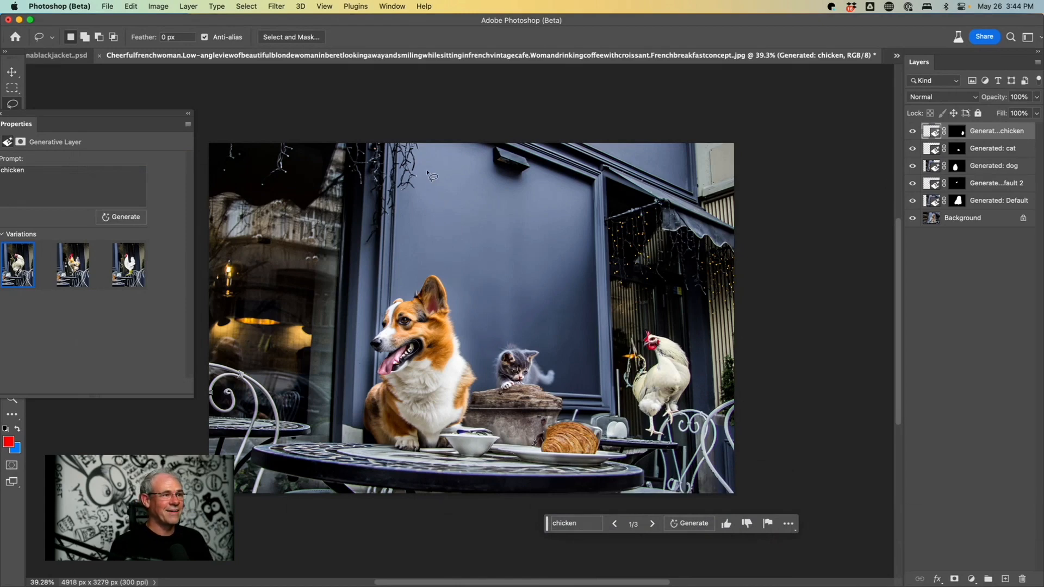
Lasso the large blue wall panel, skirting the dog's head, and fill it with a generated "mirror"
mouse_move(428, 171)
left_mouse_down()
mouse_move(586, 215)
mouse_move(594, 346)
mouse_move(461, 332)
mouse_move(457, 300)
mouse_move(429, 272)
mouse_move(403, 289)
mouse_move(416, 173)
mouse_move(463, 162)
left_mouse_up()
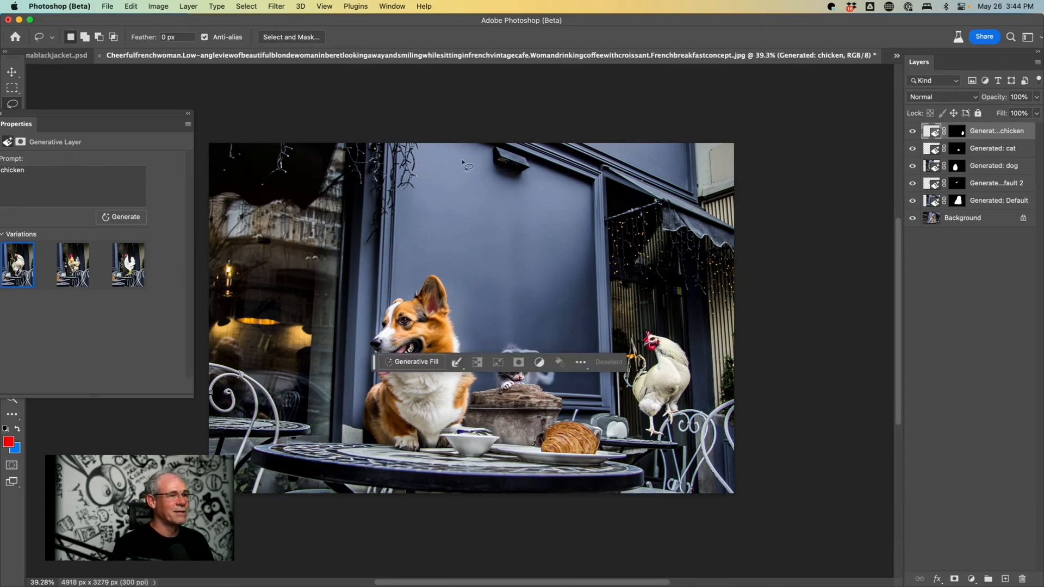
left_click(407, 362)
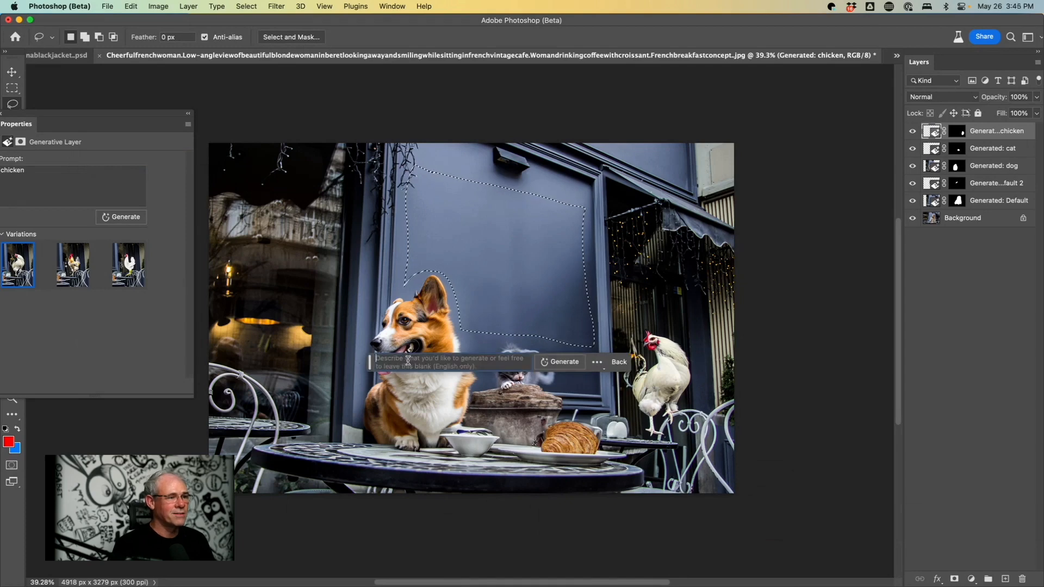
type("mirror")
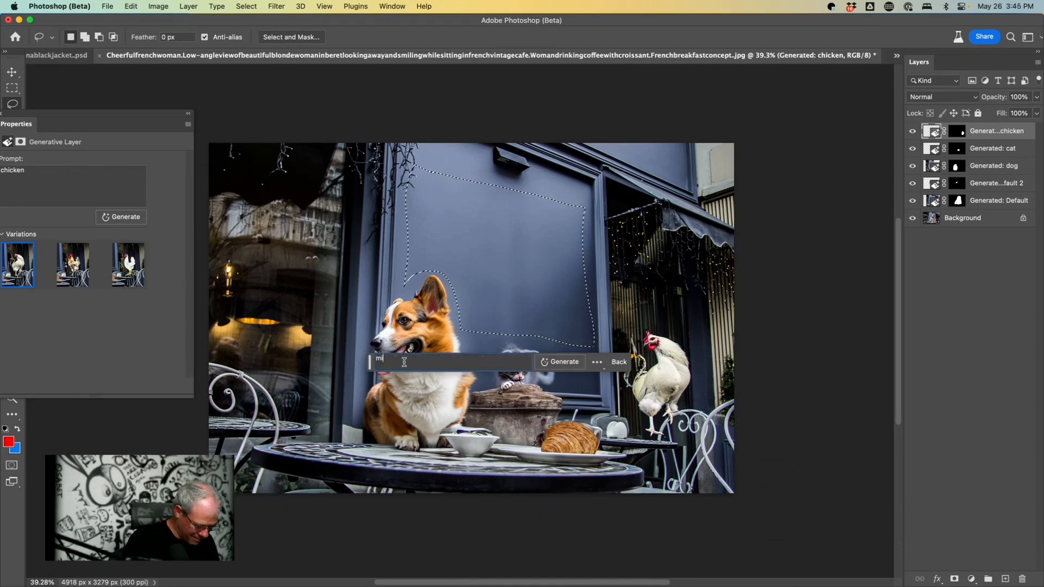
left_click(561, 363)
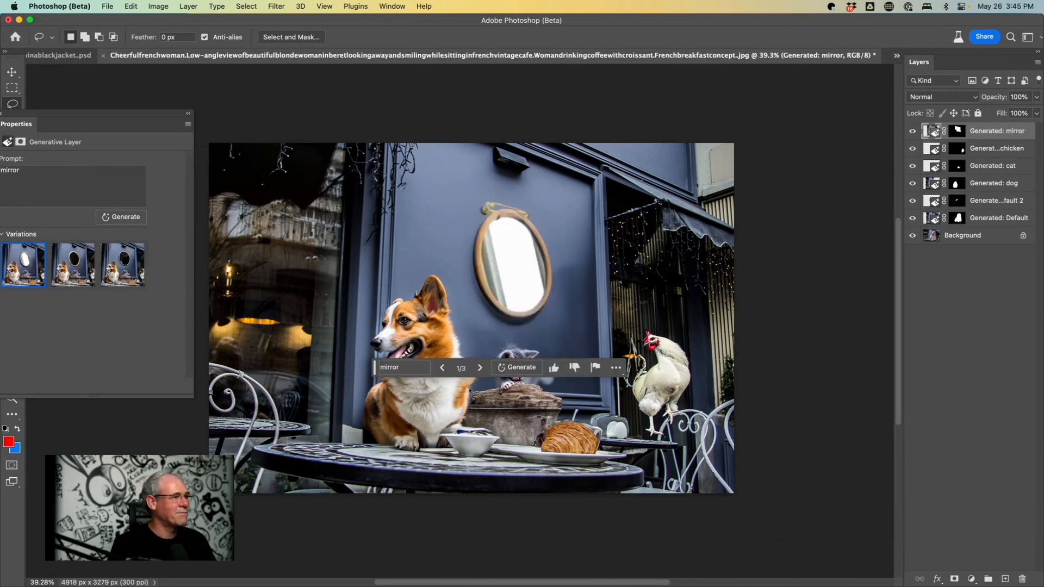
Compare the mirror variations, choose the third one, and move the floating task bar below the photo
left_click(64, 263)
left_click(122, 265)
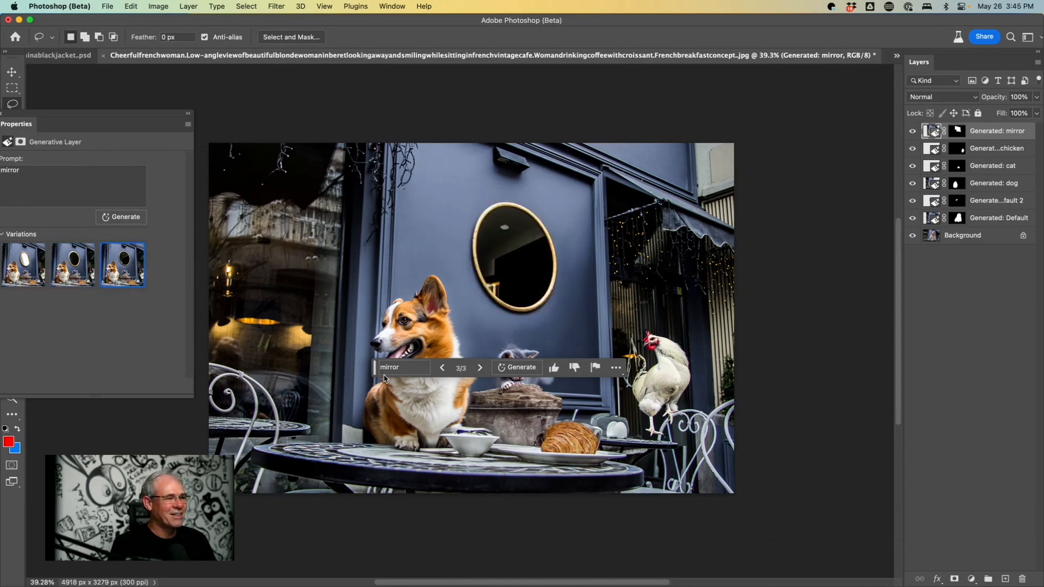
left_click_drag(375, 369, 249, 517)
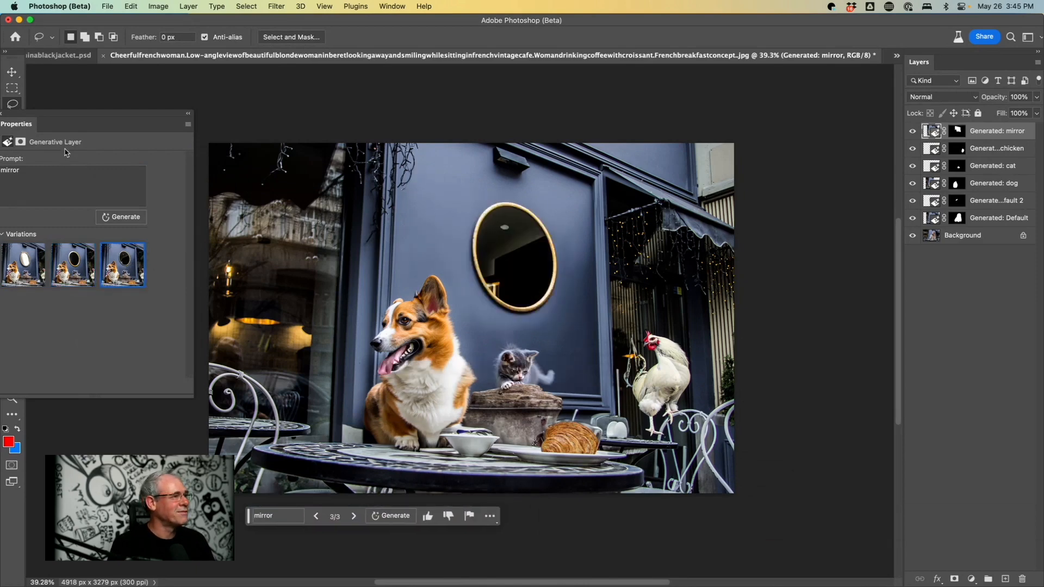
Lasso the wall panel around the mirror, regenerate the "mirror" fill, compare the new variations, keep the third one and deselect
left_click_drag(70, 116, 136, 155)
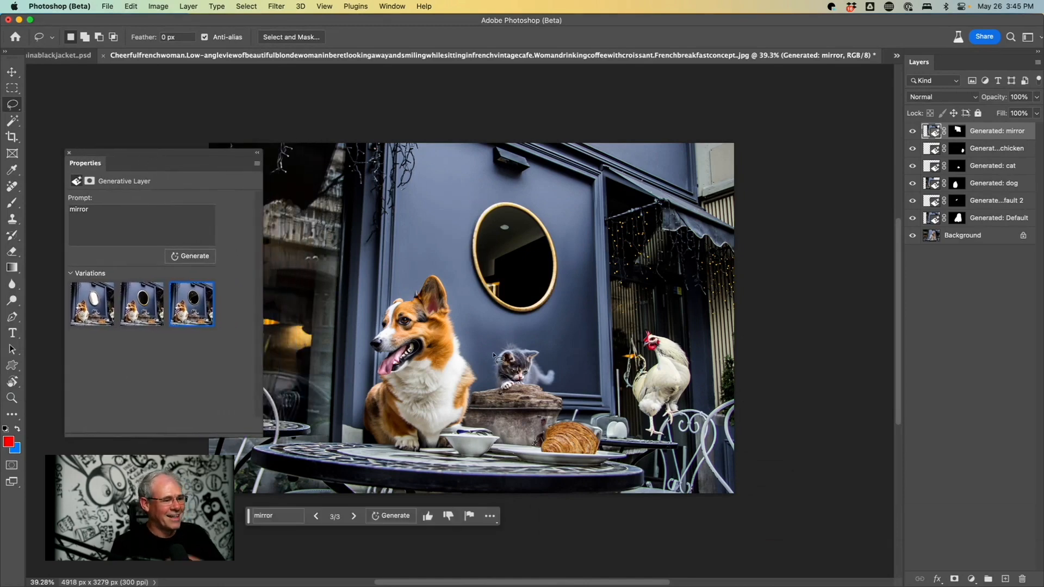
mouse_move(422, 169)
left_mouse_down()
mouse_move(581, 222)
mouse_move(596, 400)
mouse_move(467, 389)
mouse_move(419, 369)
mouse_move(404, 264)
mouse_move(417, 162)
left_mouse_up()
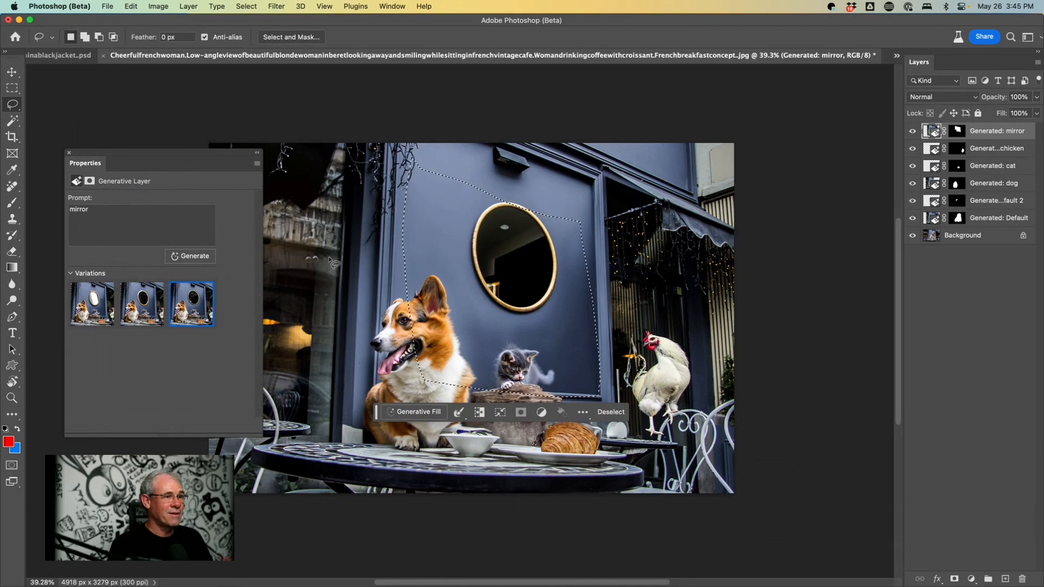
left_click(196, 259)
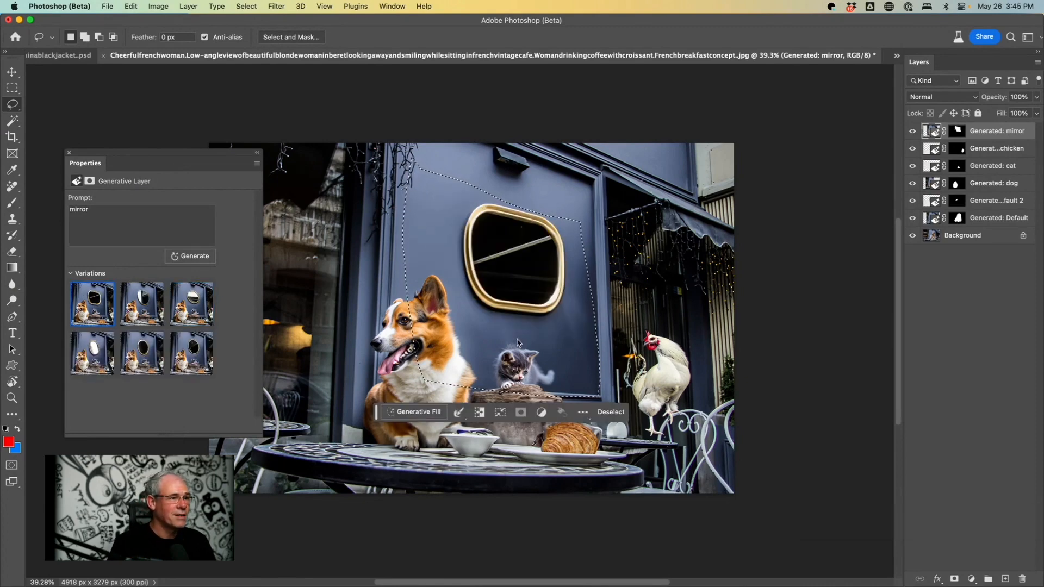
left_click(142, 303)
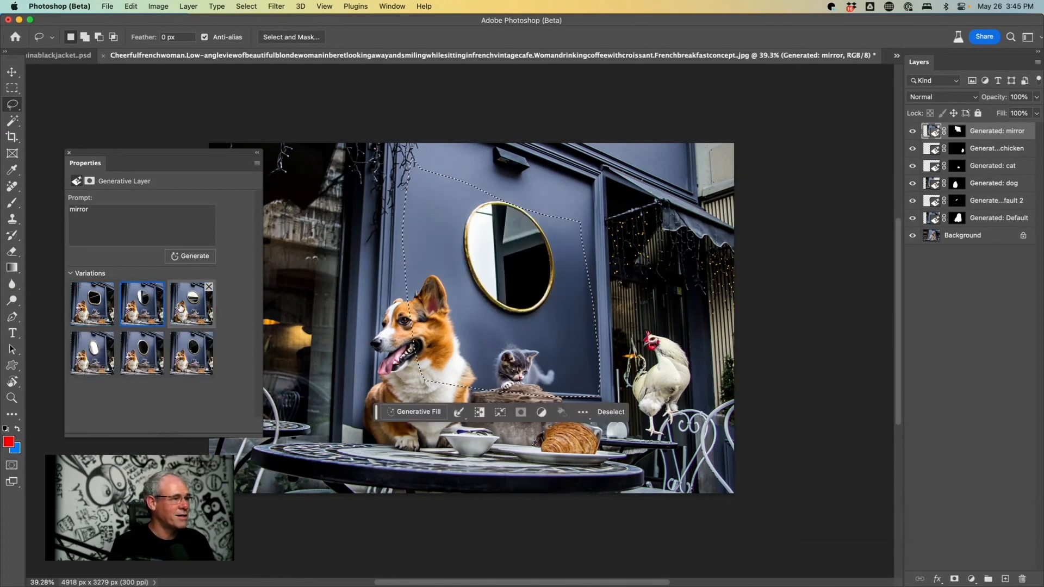
left_click(181, 308)
left_click(610, 412)
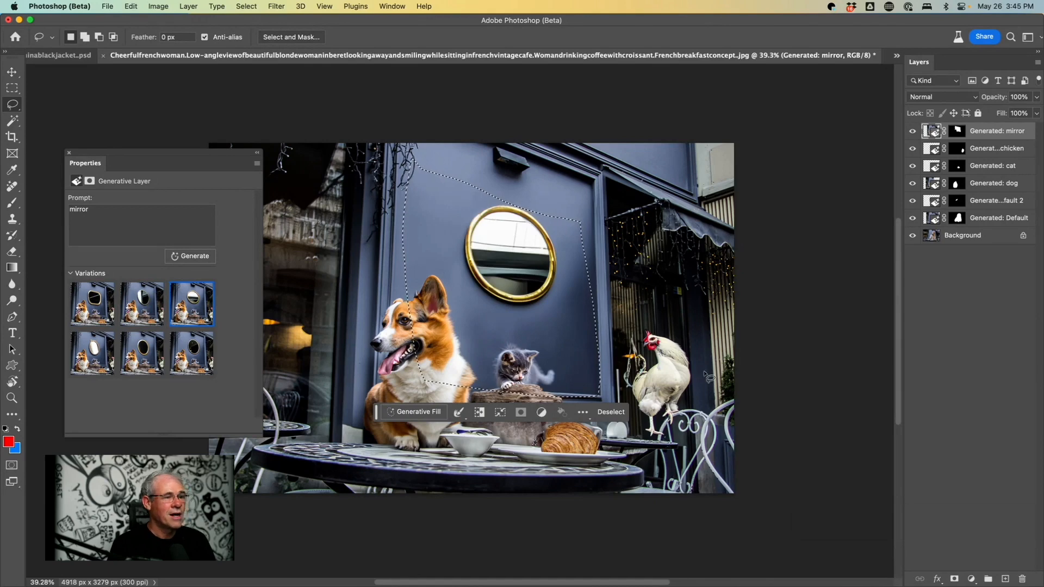
Lasso the round tabletop in front of the dog and fill it with a generated "puddle"
mouse_move(312, 448)
left_mouse_down()
mouse_move(390, 471)
mouse_move(562, 478)
mouse_move(425, 453)
left_mouse_up()
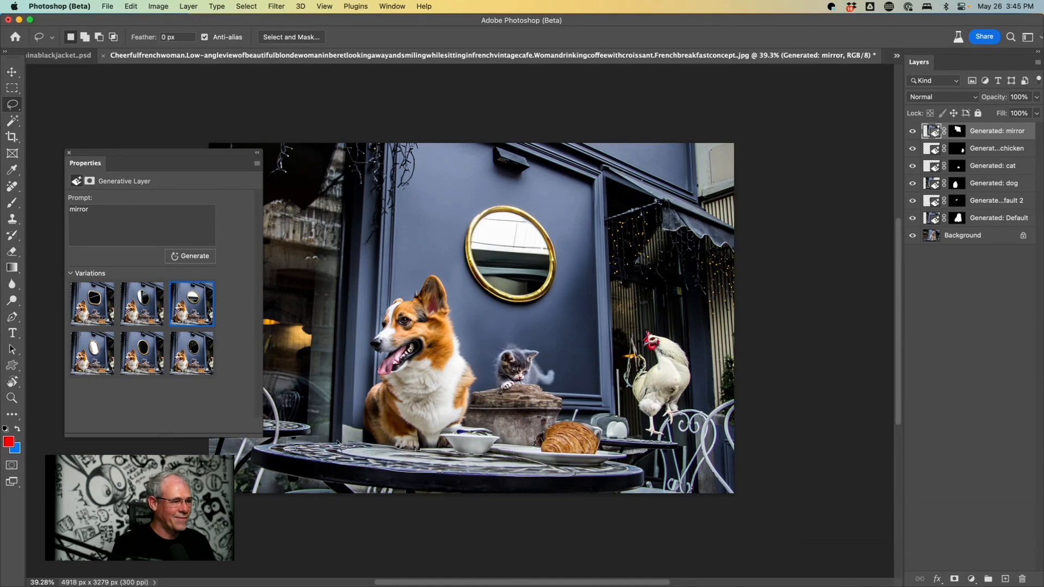
left_click_drag(298, 450, 299, 449)
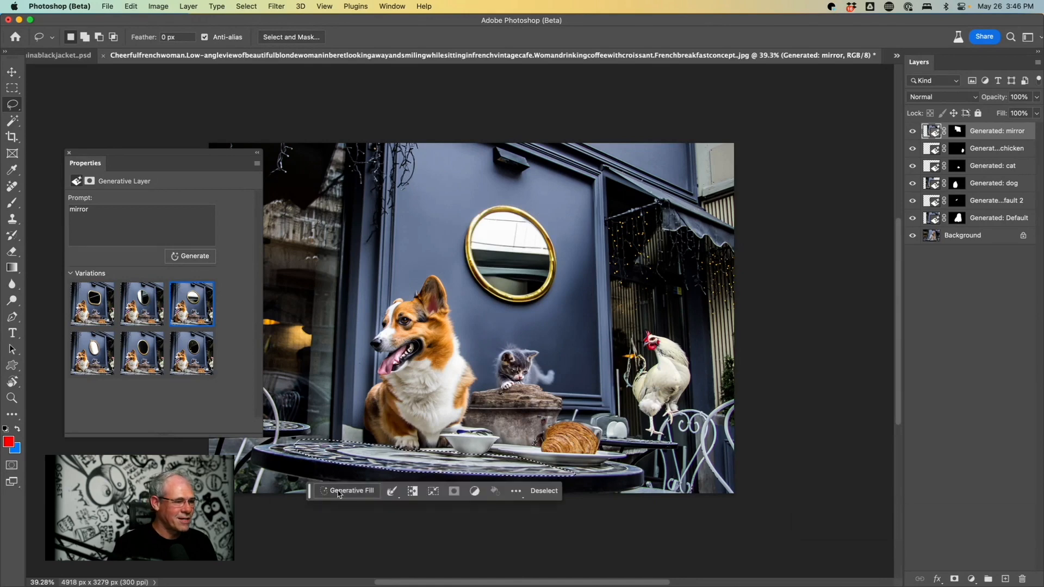
left_click(318, 492)
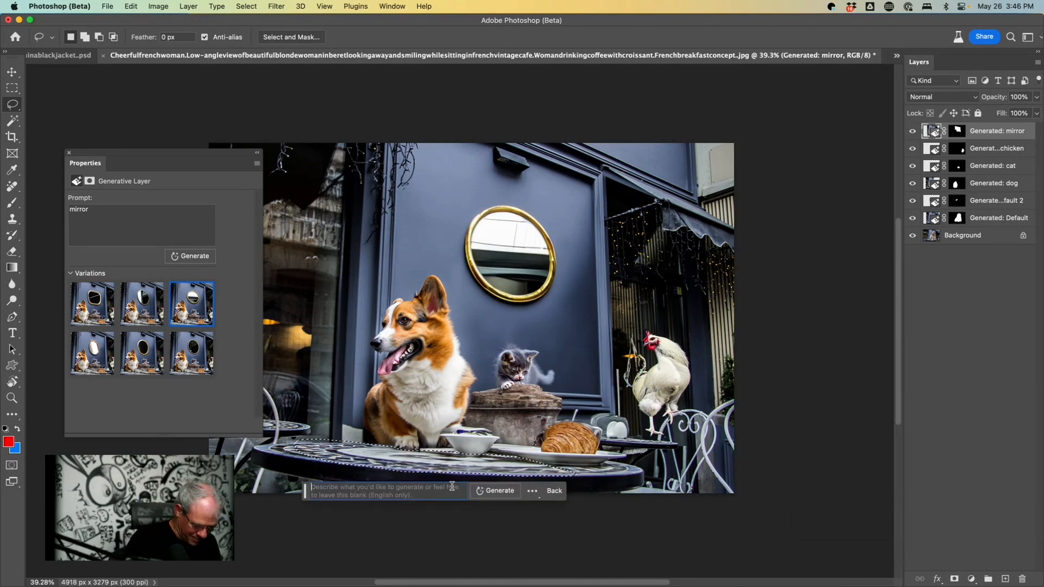
type("puddle")
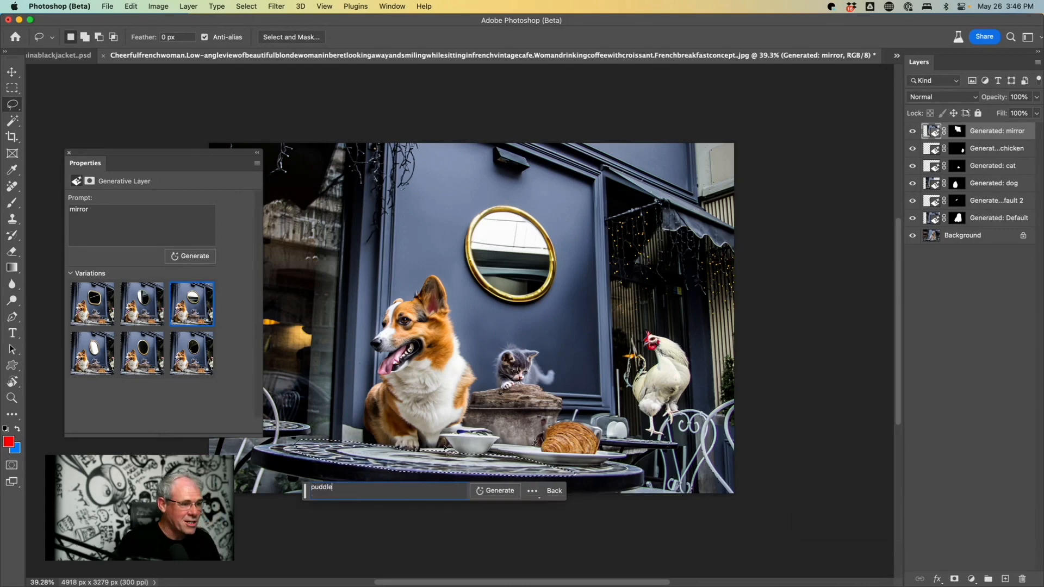
left_click(495, 491)
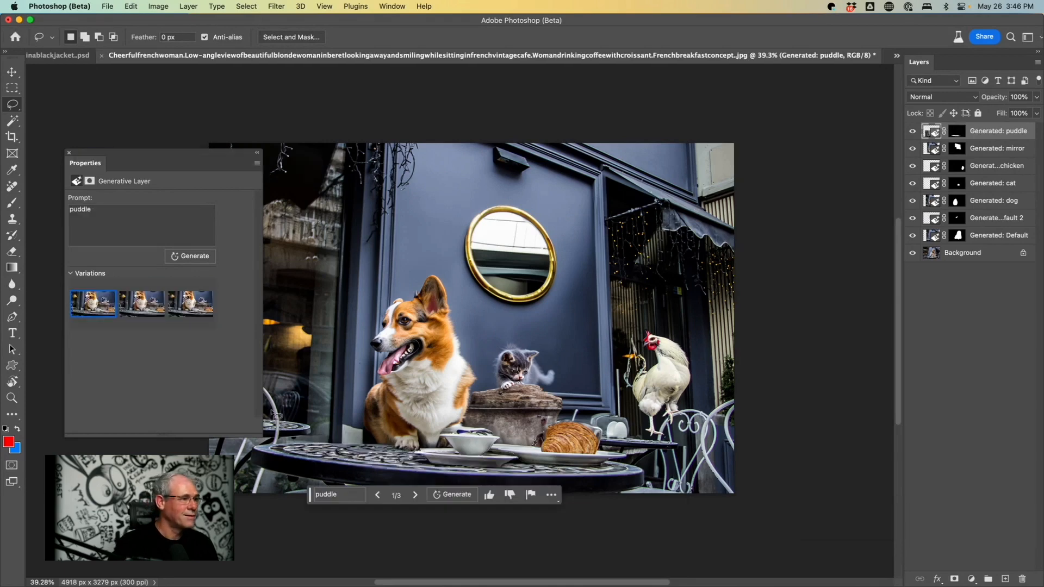
Compare the puddle variations, then regenerate the tabletop fill with the prompt "reflective puddle"
left_click(159, 310)
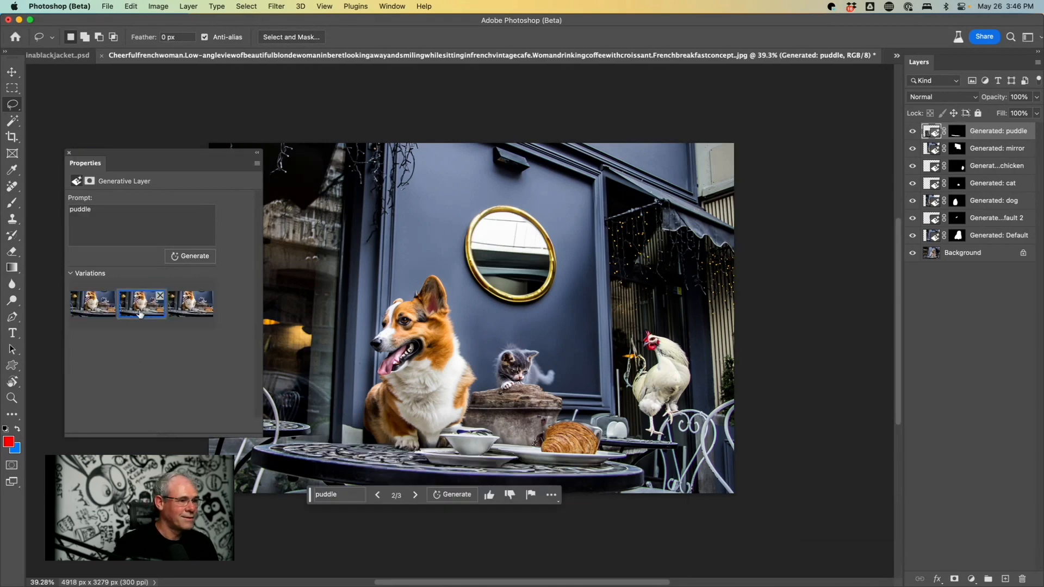
left_click(194, 306)
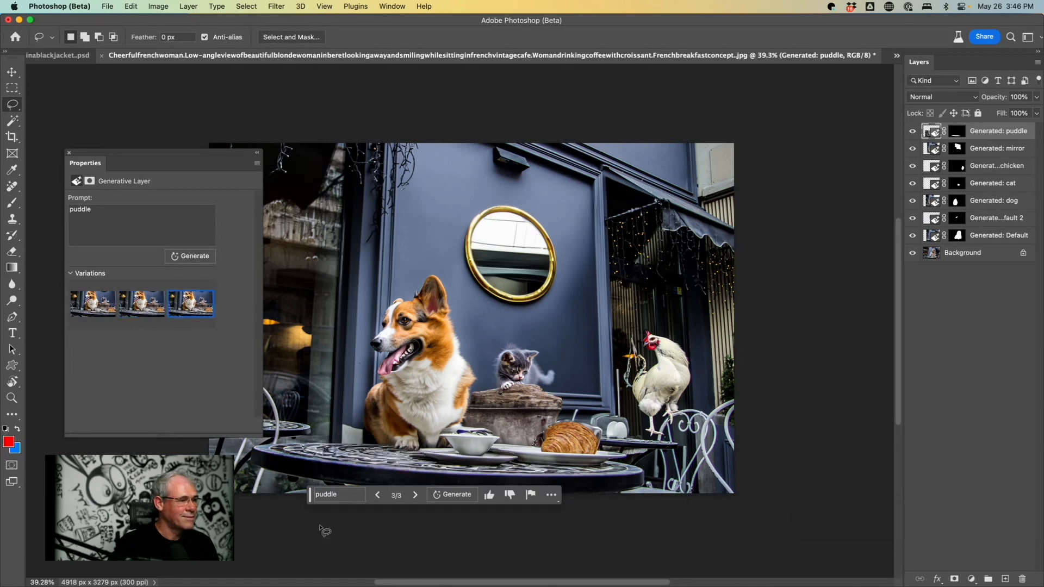
left_click(111, 211)
left_click_drag(111, 211, 57, 205)
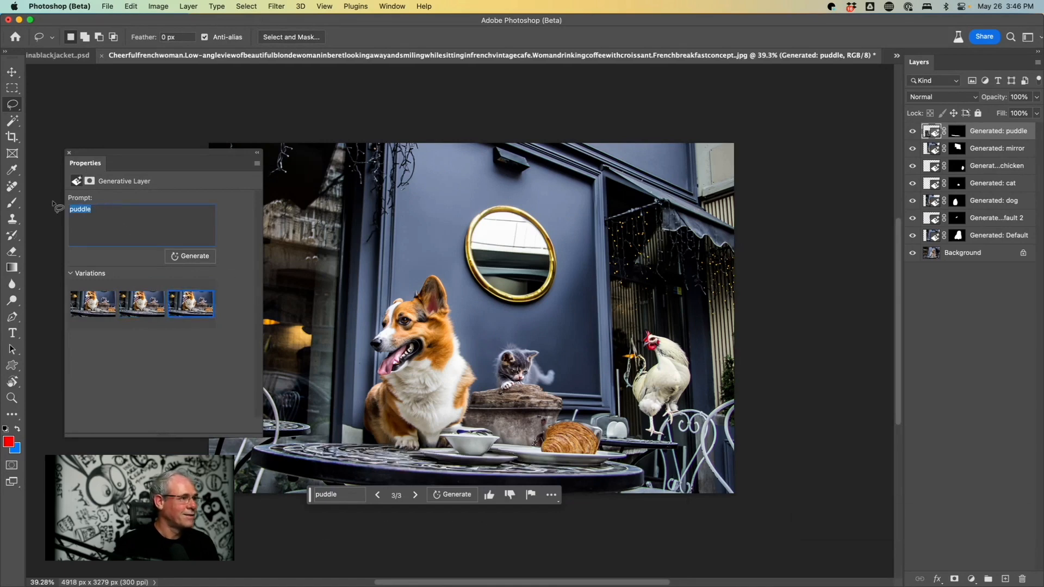
type("ref")
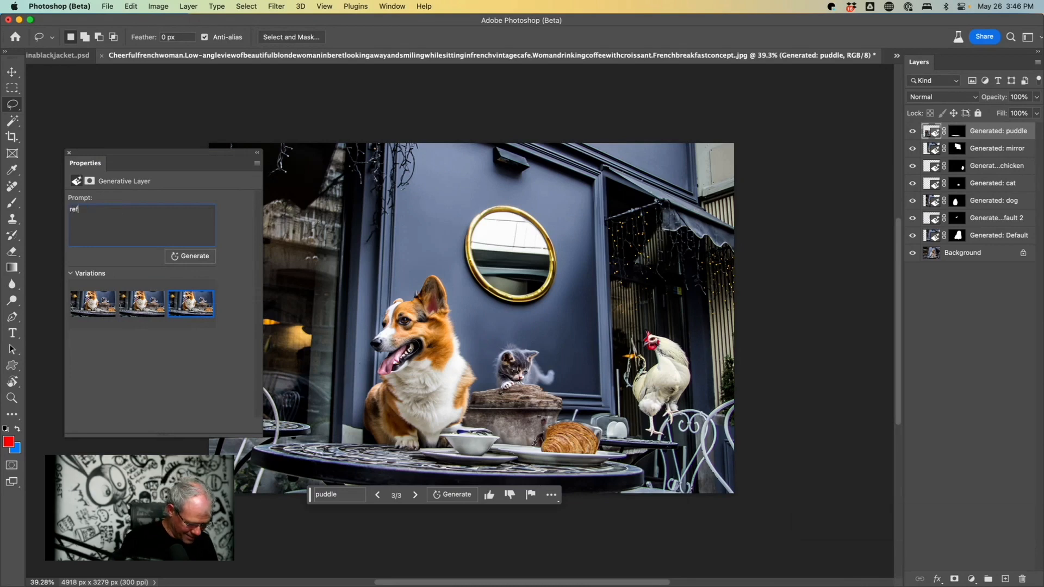
type("lective ")
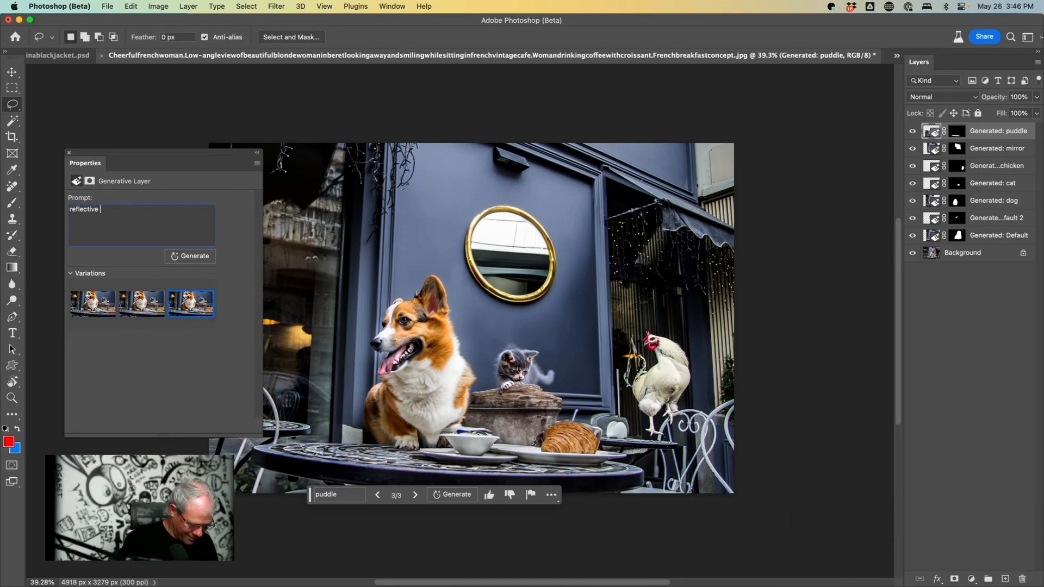
type("puddle")
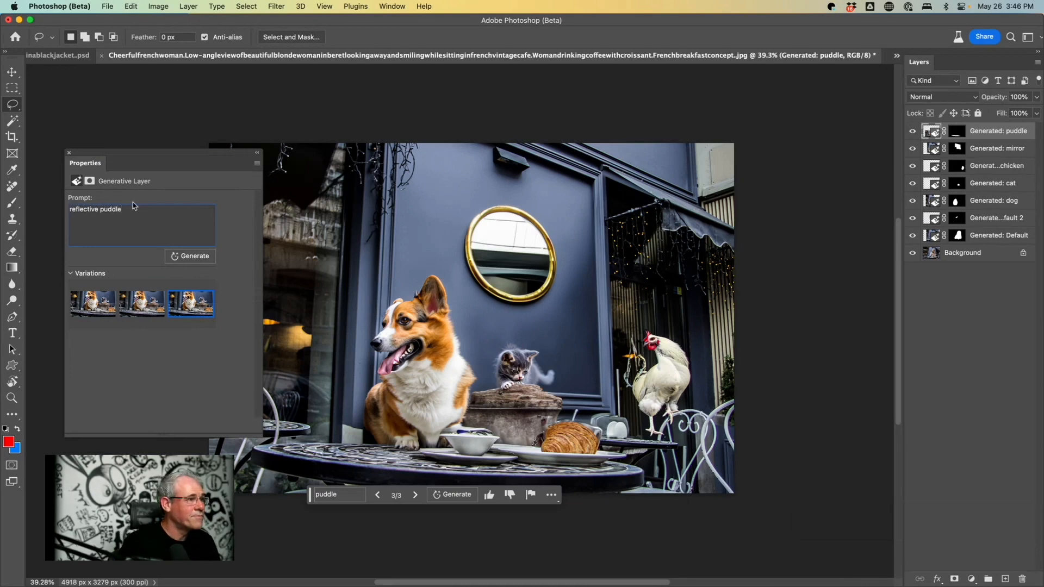
left_click(201, 256)
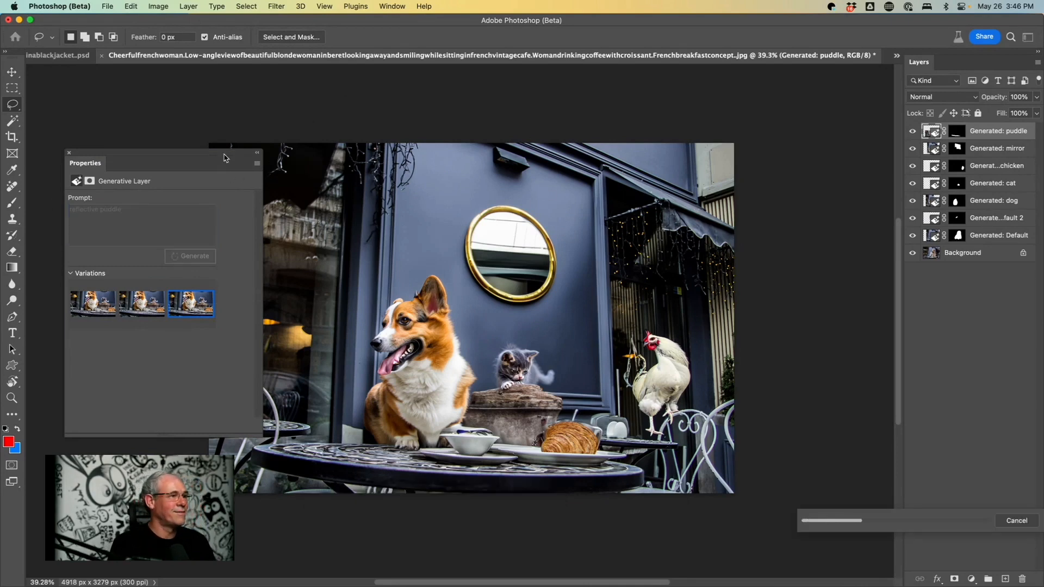
Move the Properties panel off the photo, compare the reflective puddle variations and choose the third one
left_click_drag(229, 152, 171, 148)
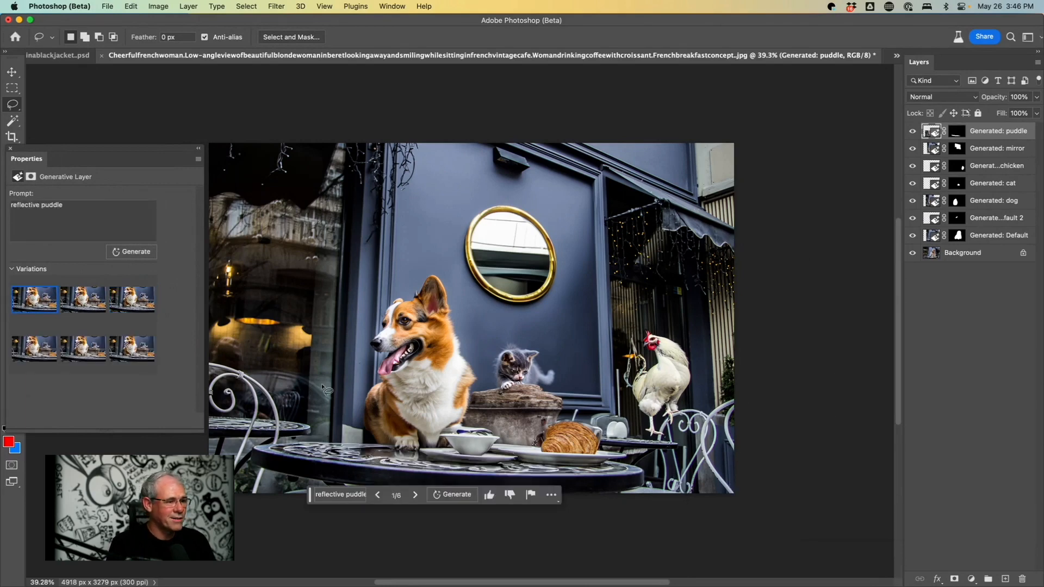
left_click(74, 302)
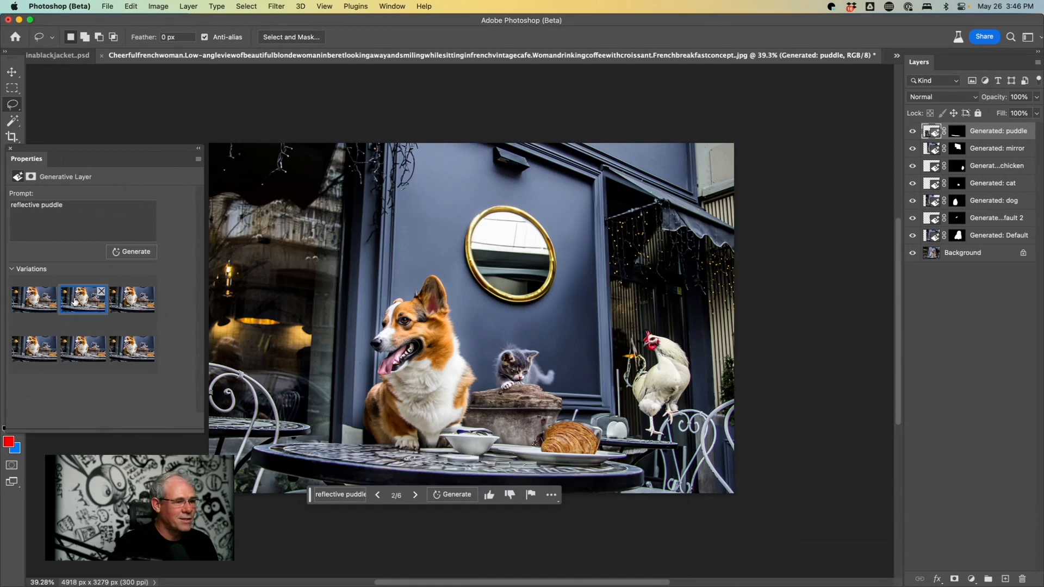
left_click(130, 302)
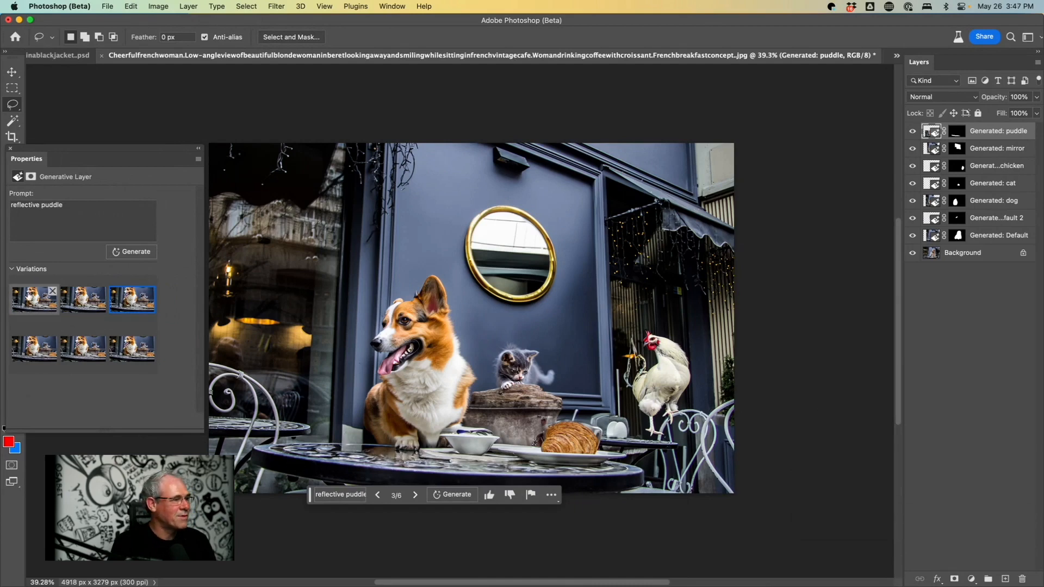
left_click(30, 298)
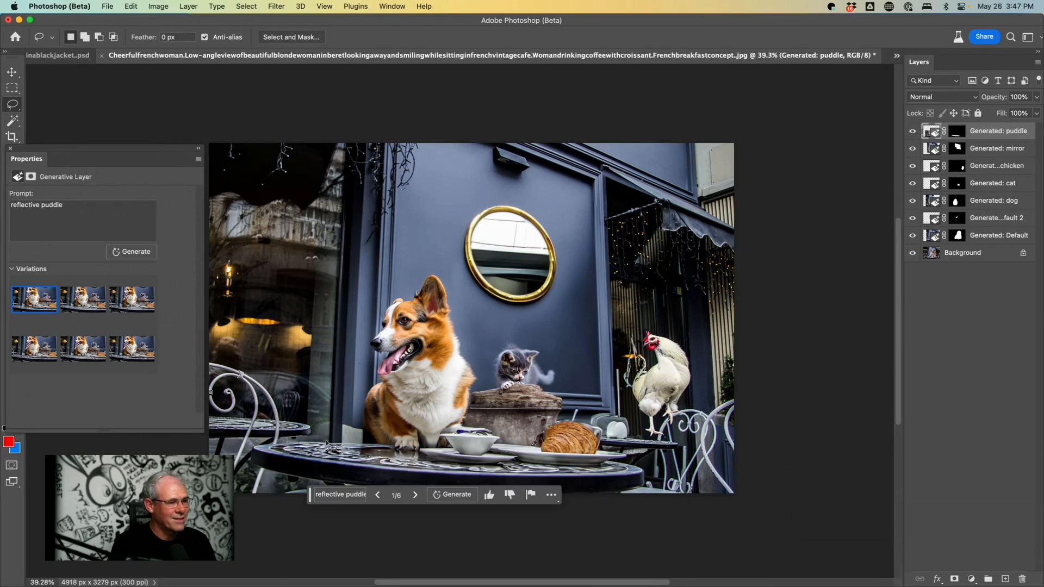
left_click(130, 300)
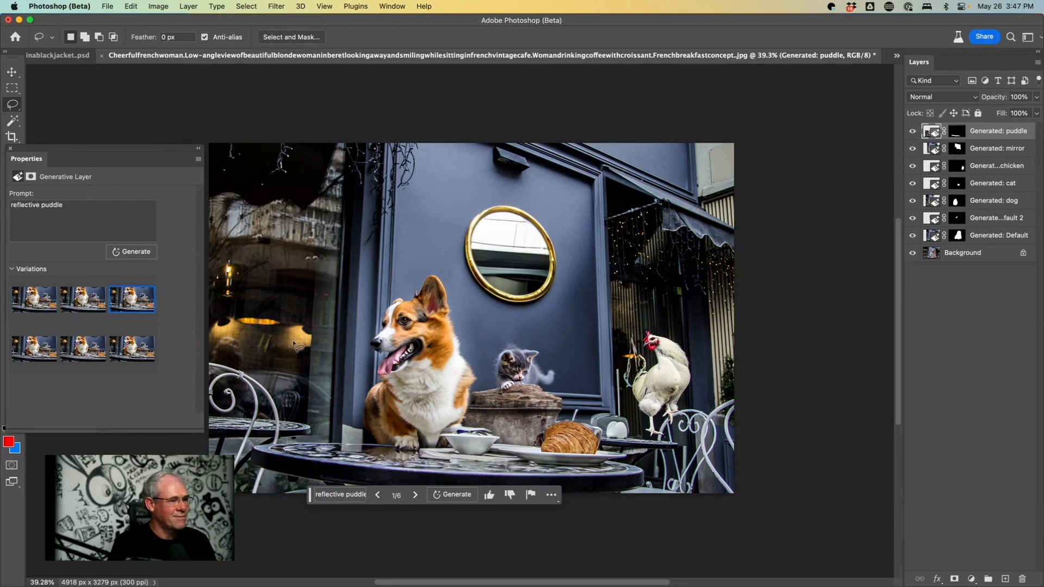
Switch to the curly-haired woman's photo and lasso its lower part across the full width
left_click(52, 60)
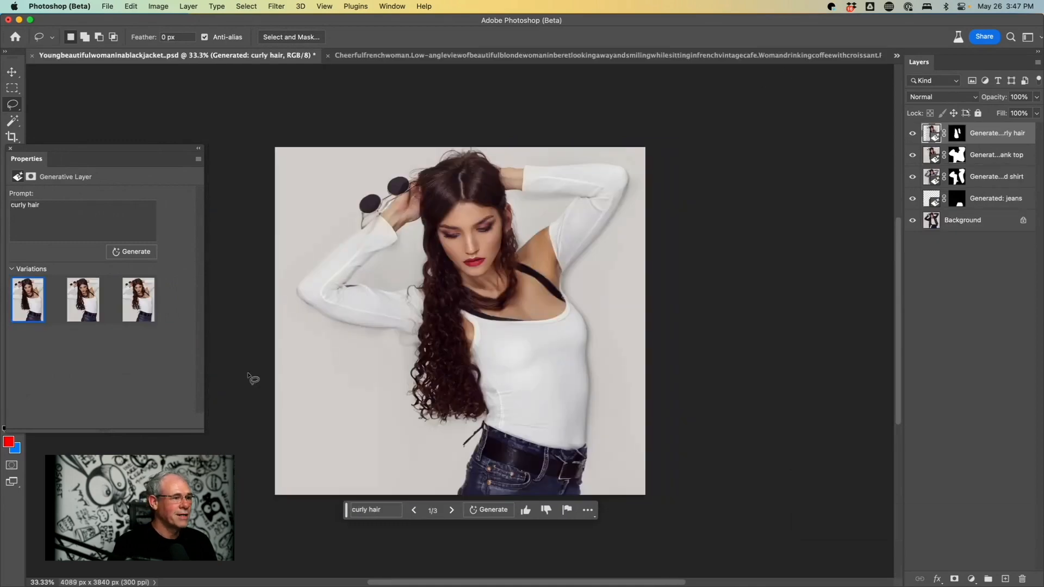
mouse_move(253, 379)
left_mouse_down()
mouse_move(783, 454)
mouse_move(792, 567)
mouse_move(265, 536)
mouse_move(233, 410)
mouse_move(415, 382)
mouse_move(716, 426)
mouse_move(352, 513)
mouse_move(362, 510)
left_mouse_up()
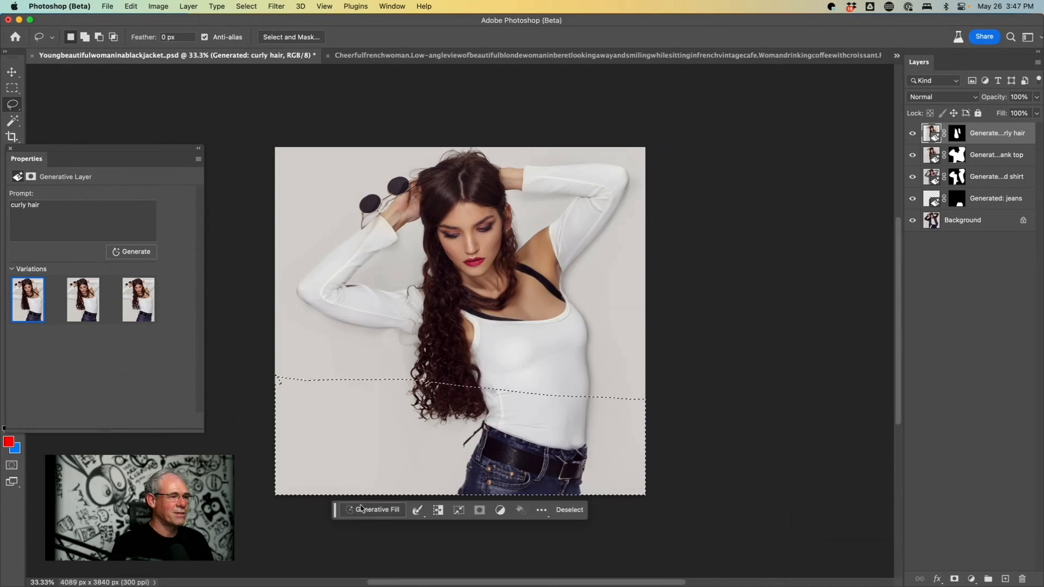
Open the recent file after paris.jpg and move the floating task bar up over the domed building
left_click(16, 37)
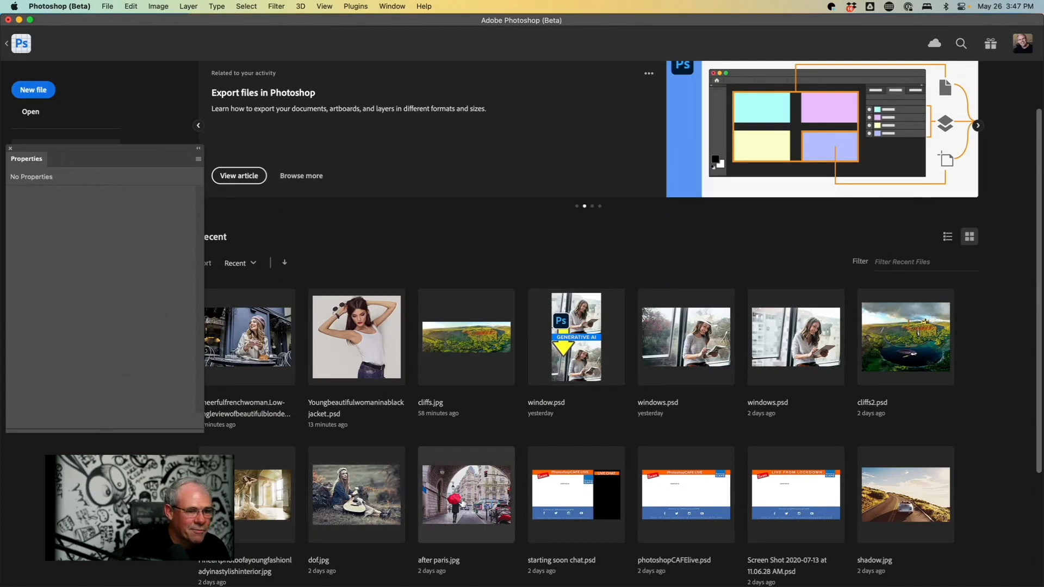
left_click(460, 501)
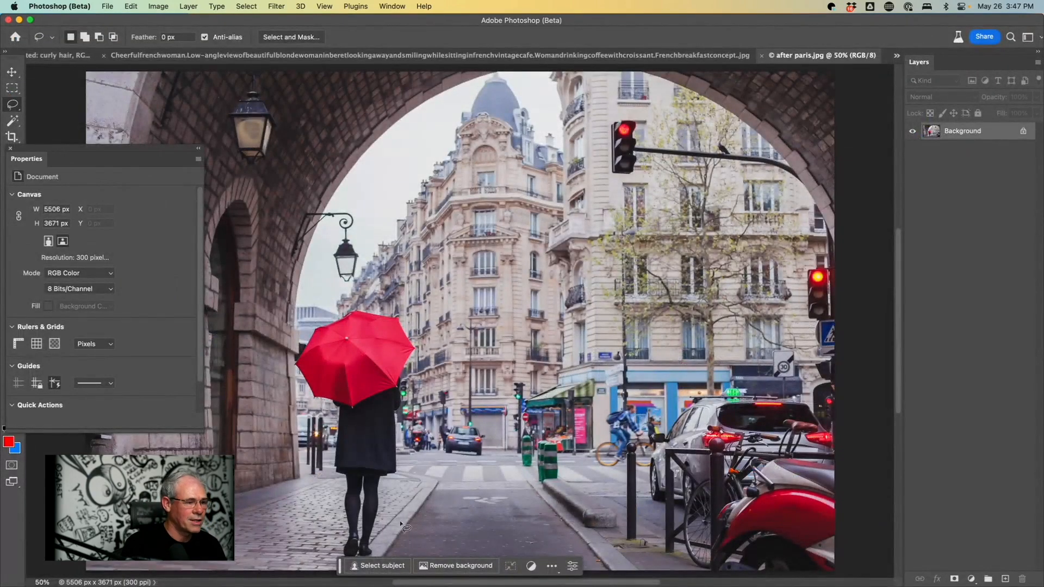
left_click_drag(340, 566, 447, 120)
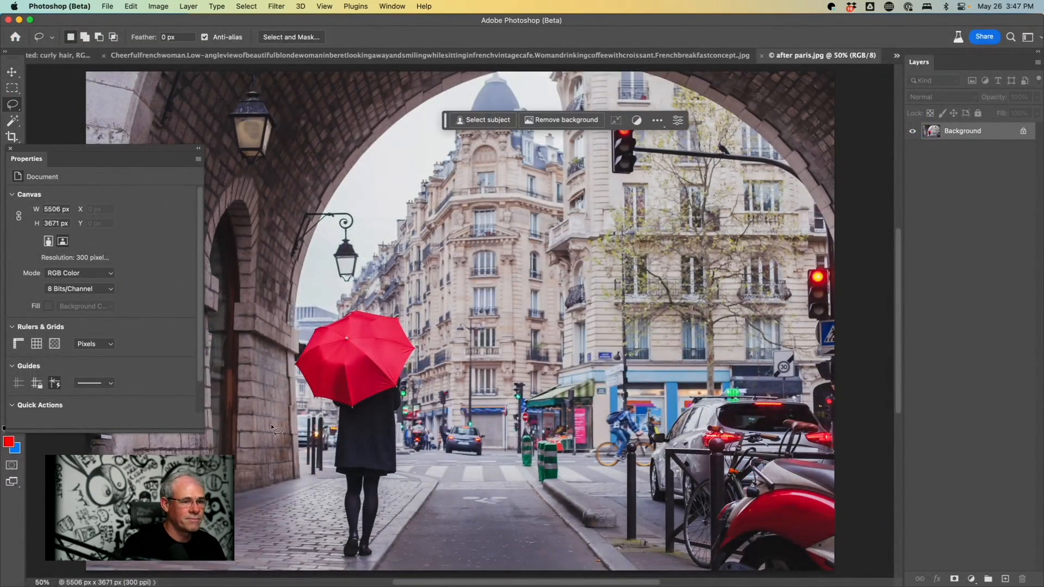
Lasso the street and pavement across the lower part of the photo and enter "wet cene" as the start of a Generative Fill prompt
left_click_drag(235, 482, 336, 473)
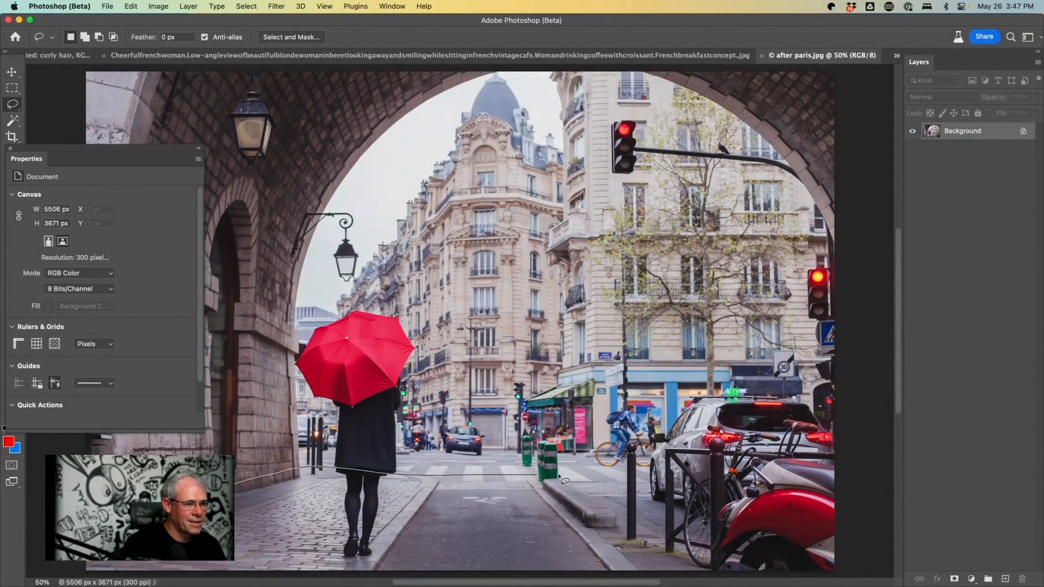
mouse_move(564, 481)
left_mouse_down()
mouse_move(835, 453)
mouse_move(827, 461)
mouse_move(878, 509)
mouse_move(853, 586)
mouse_move(546, 584)
left_mouse_up()
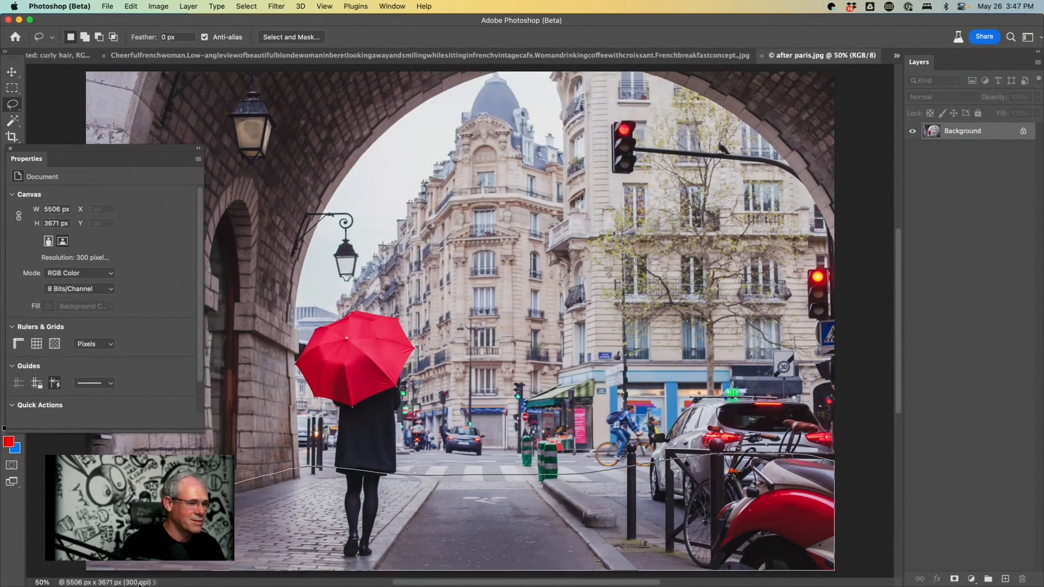
left_click_drag(70, 543, 82, 503)
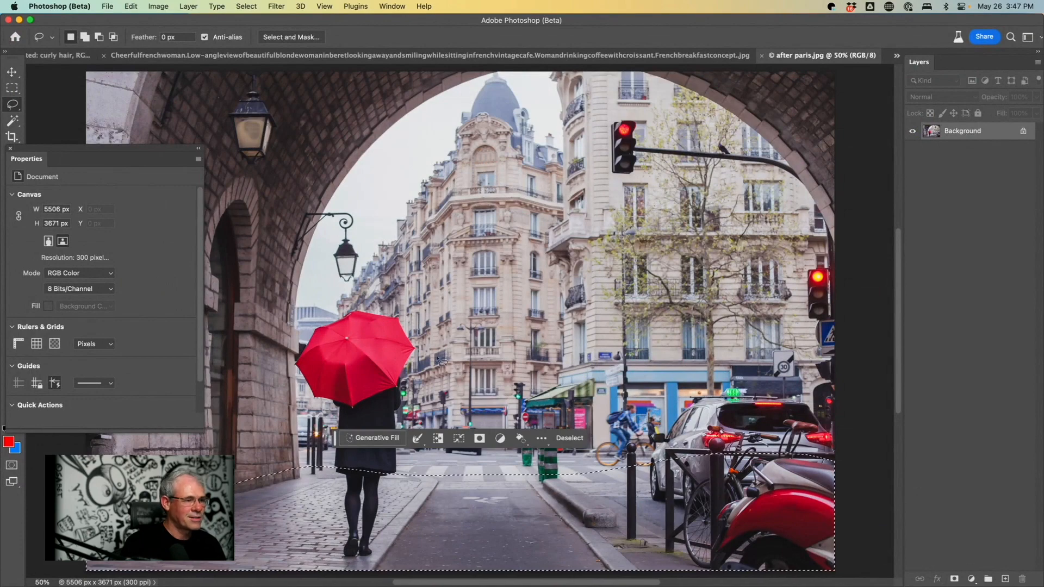
left_click(373, 440)
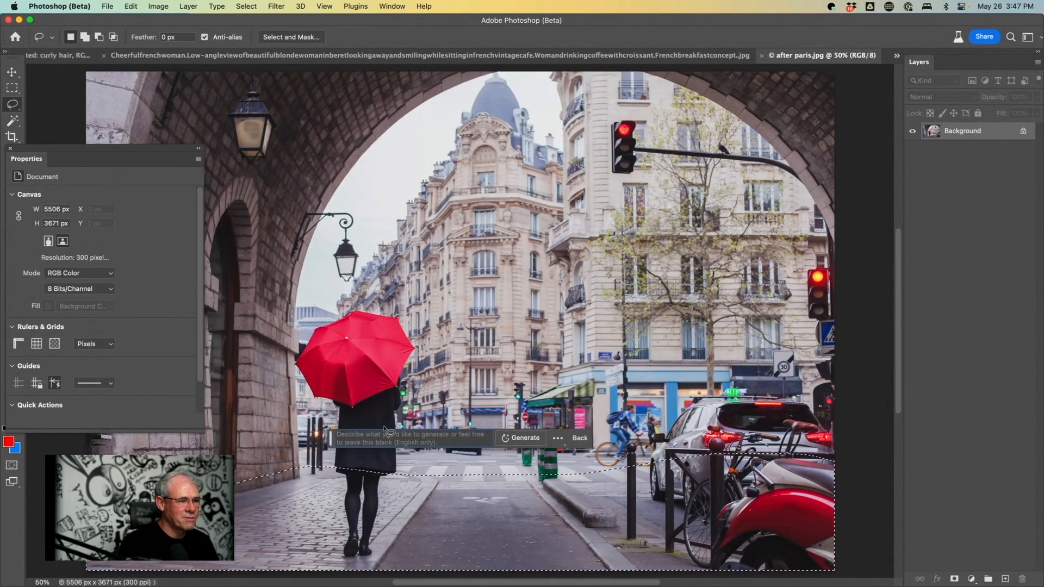
type("r")
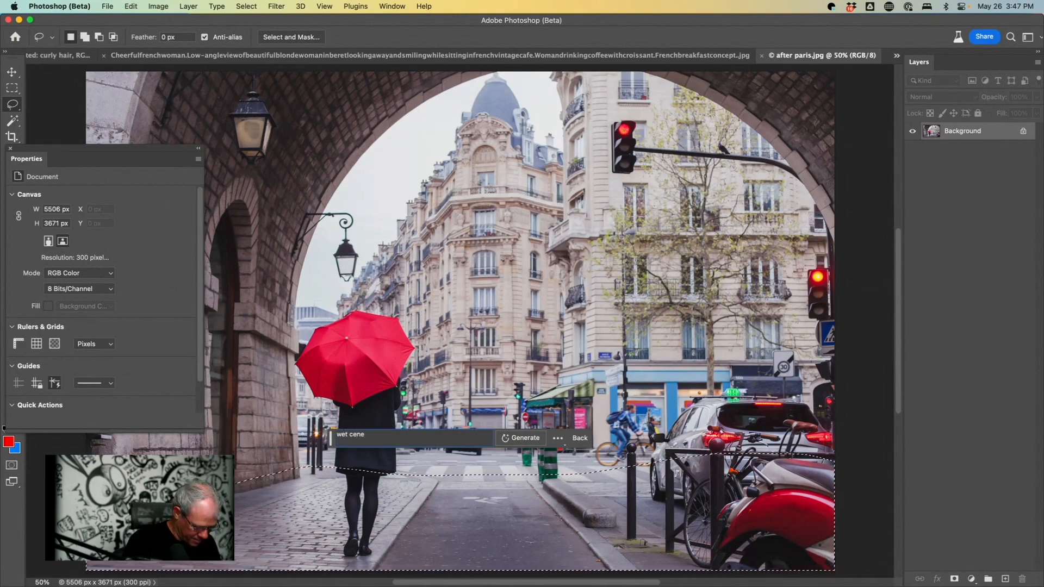
key("ctrl+super+space")
key("Escape")
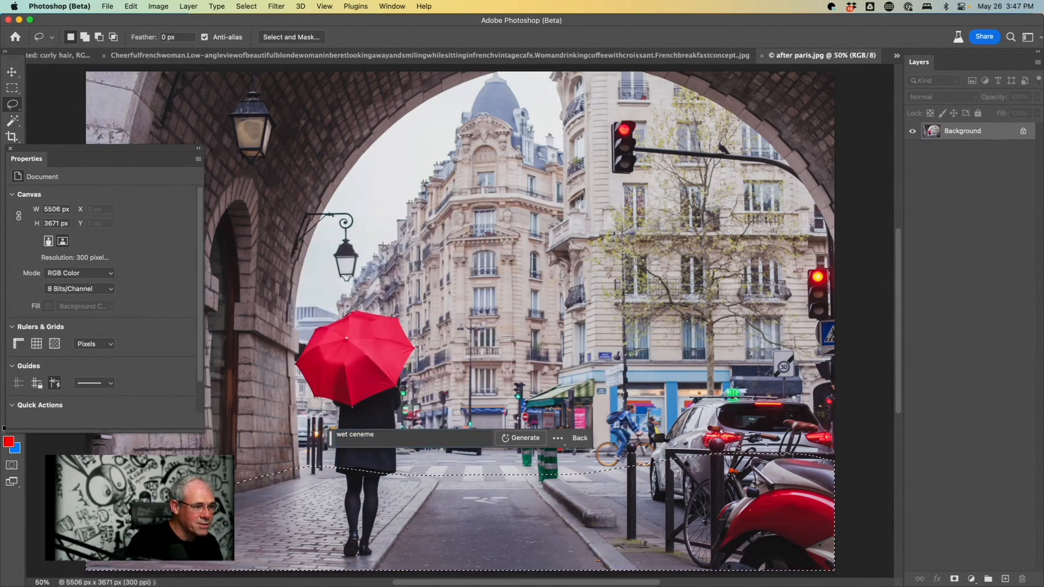
key("BackSpace")
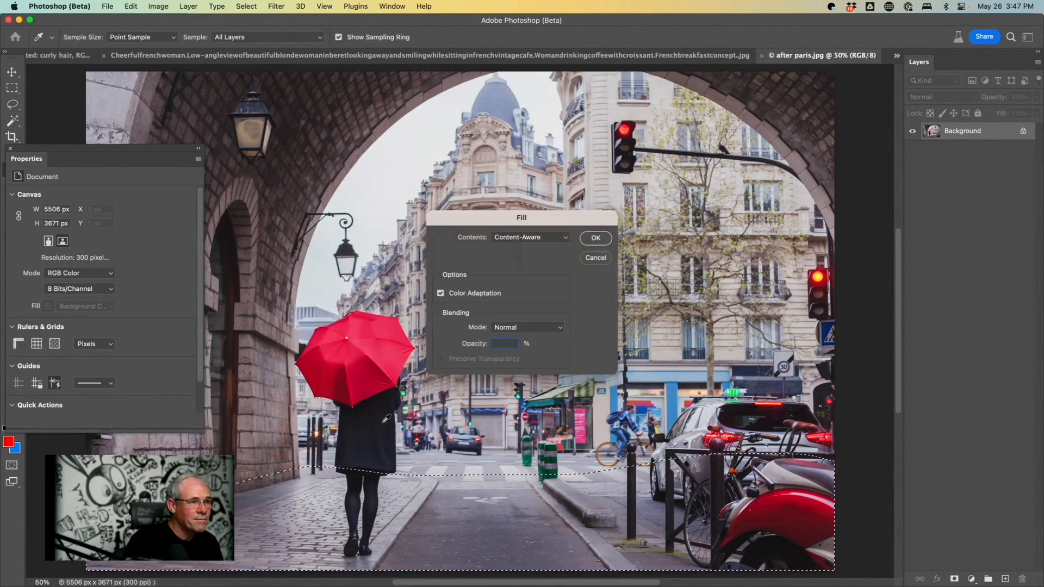
left_click(595, 259)
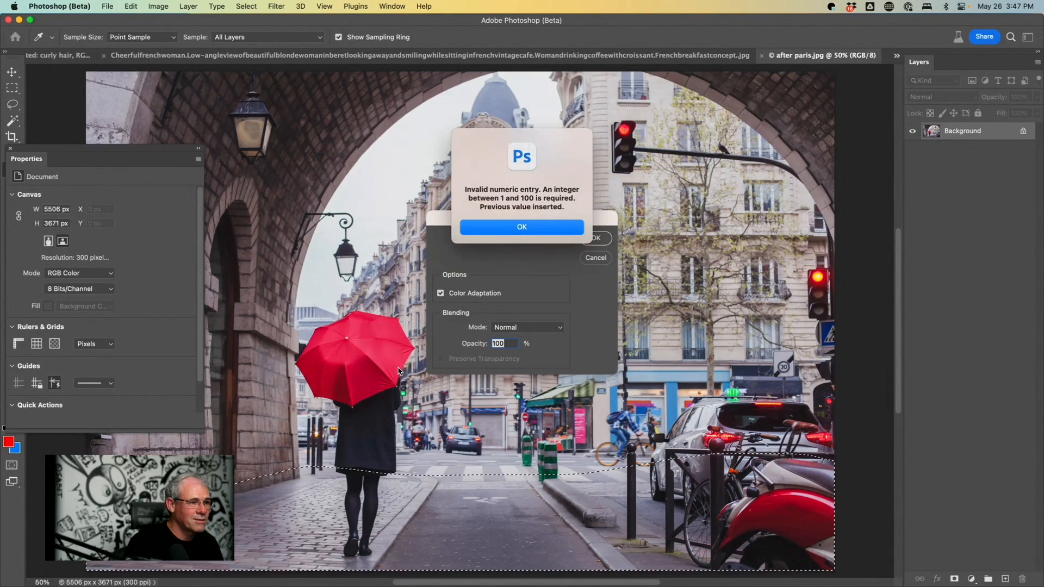
left_click(572, 226)
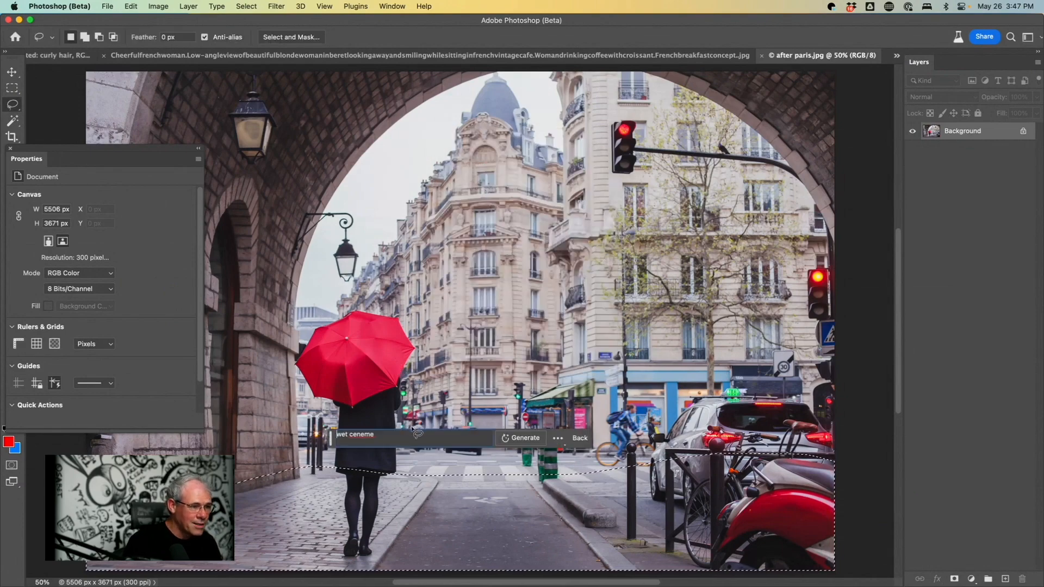
Correct the Generative Fill prompt to "wet cement" and generate the fill for the selected street and pavement
left_click(394, 432)
type("w")
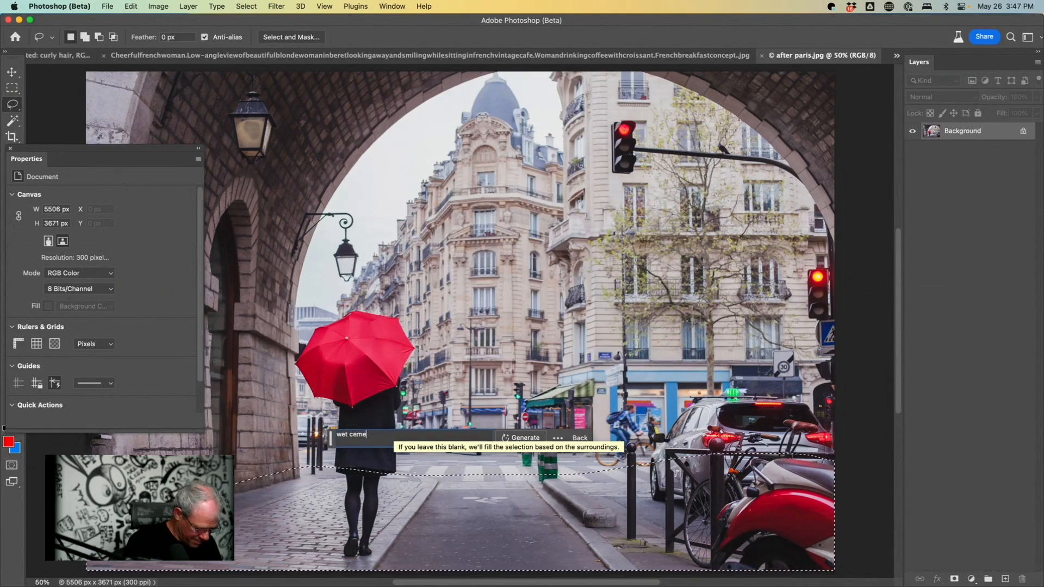
left_click(514, 440)
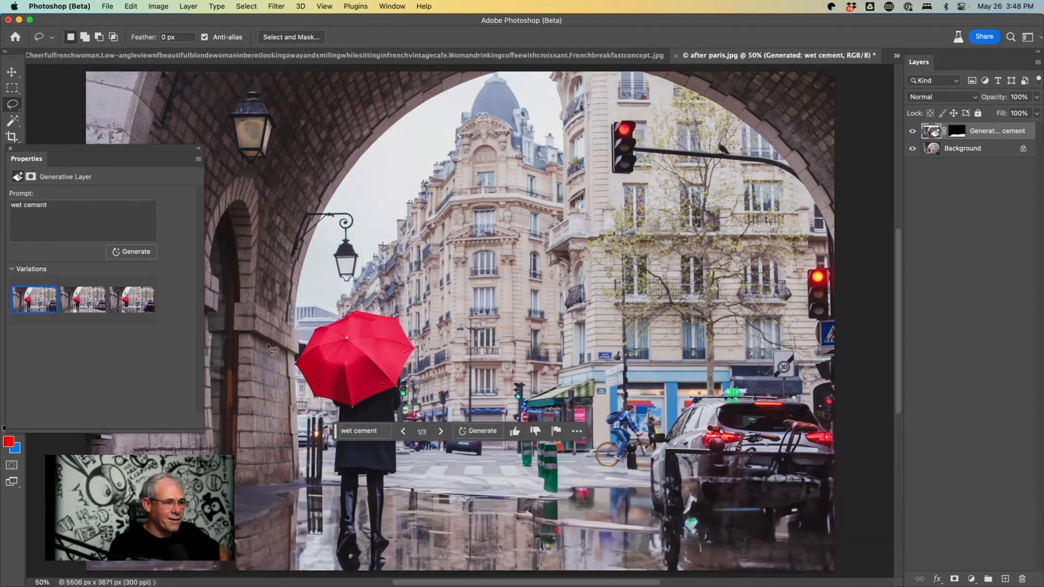
Move the floating task bar up over the buildings, compare the wet cement variations and choose the third one
left_click_drag(334, 432, 428, 188)
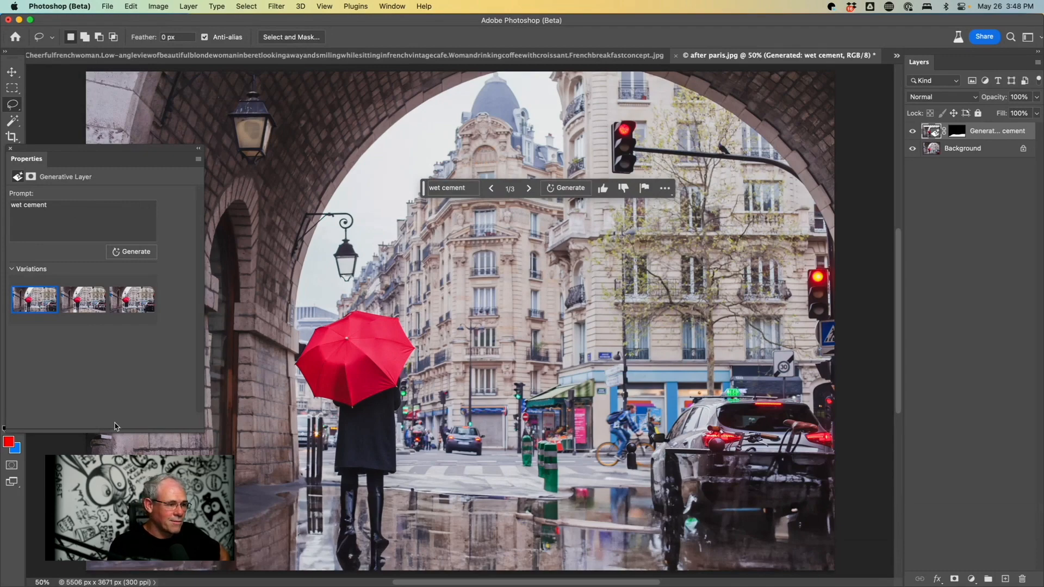
left_click(80, 304)
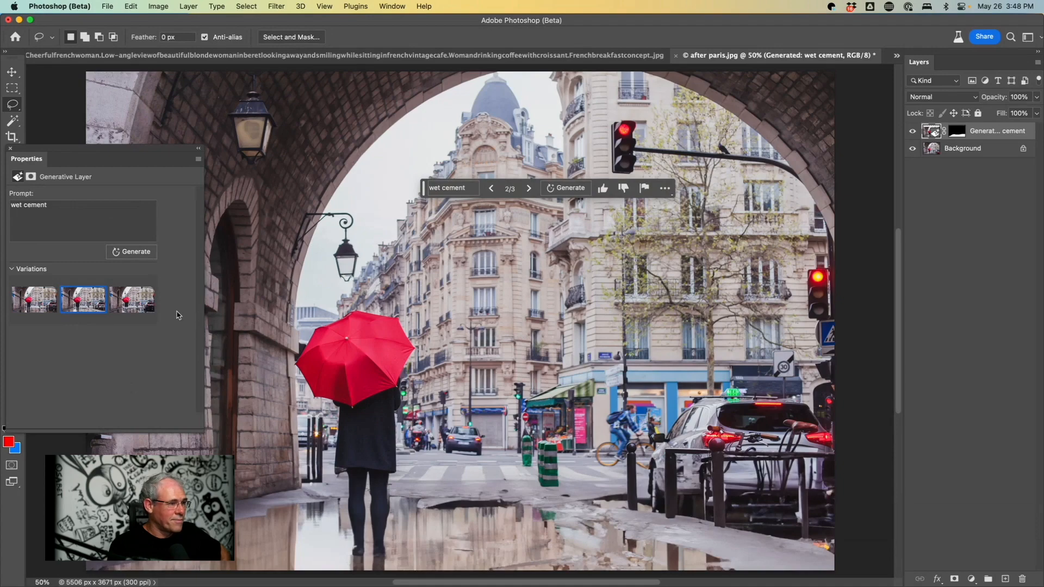
left_click(143, 309)
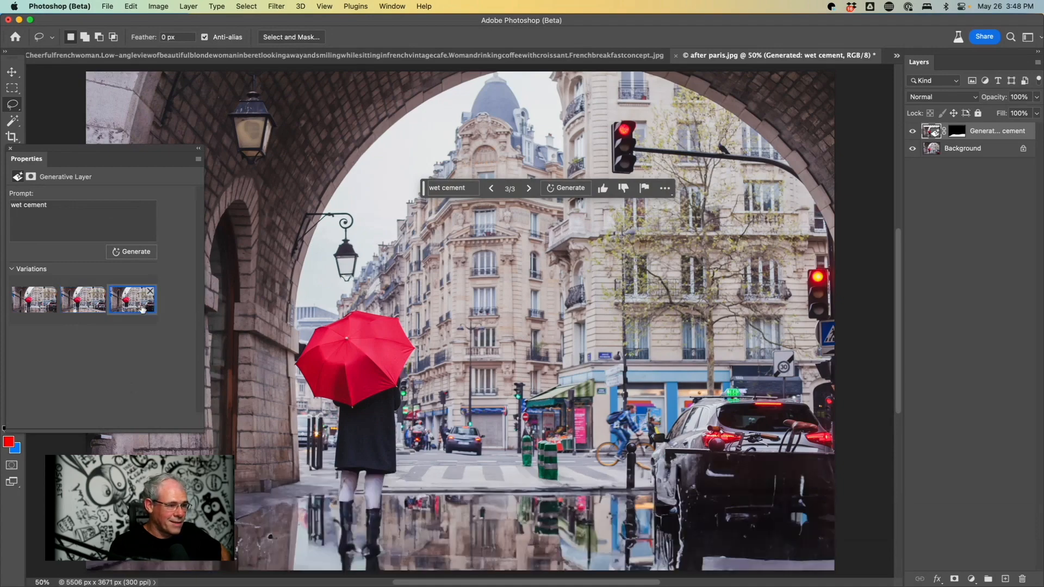